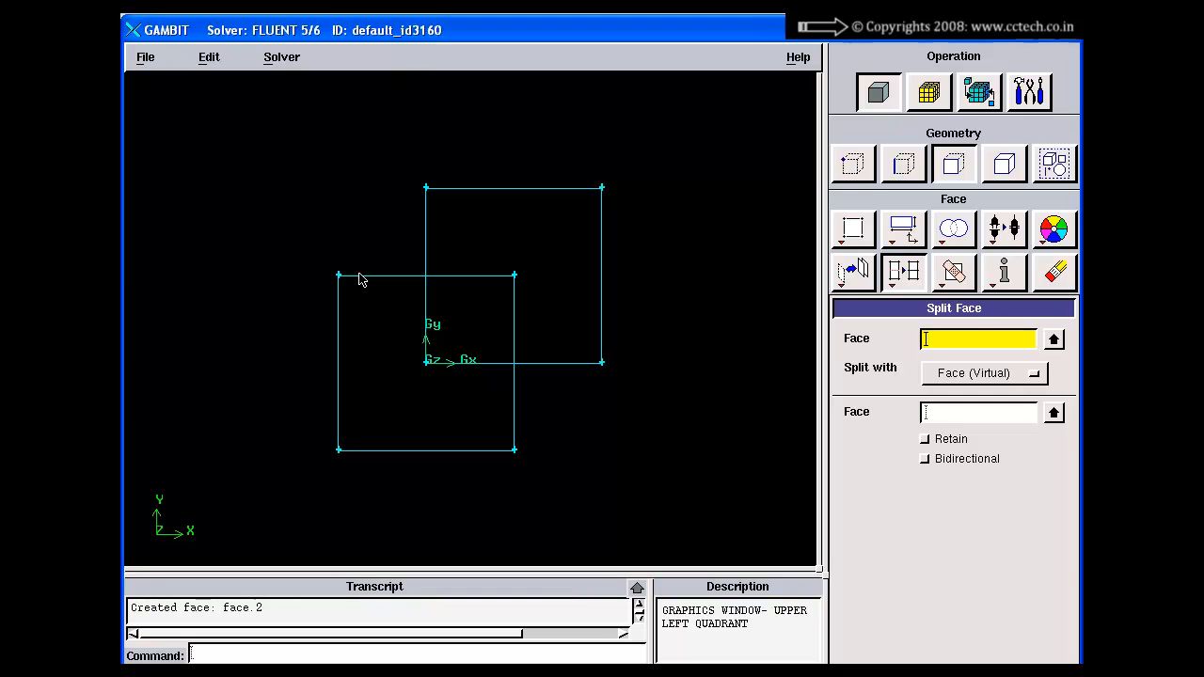
Step: Split the lower-left square face (face.1) with the upper-right one (face.2) using Faces (Real) and the Connected option
{"action": "left_click", "coordinate": [361, 273], "text": "shift"}
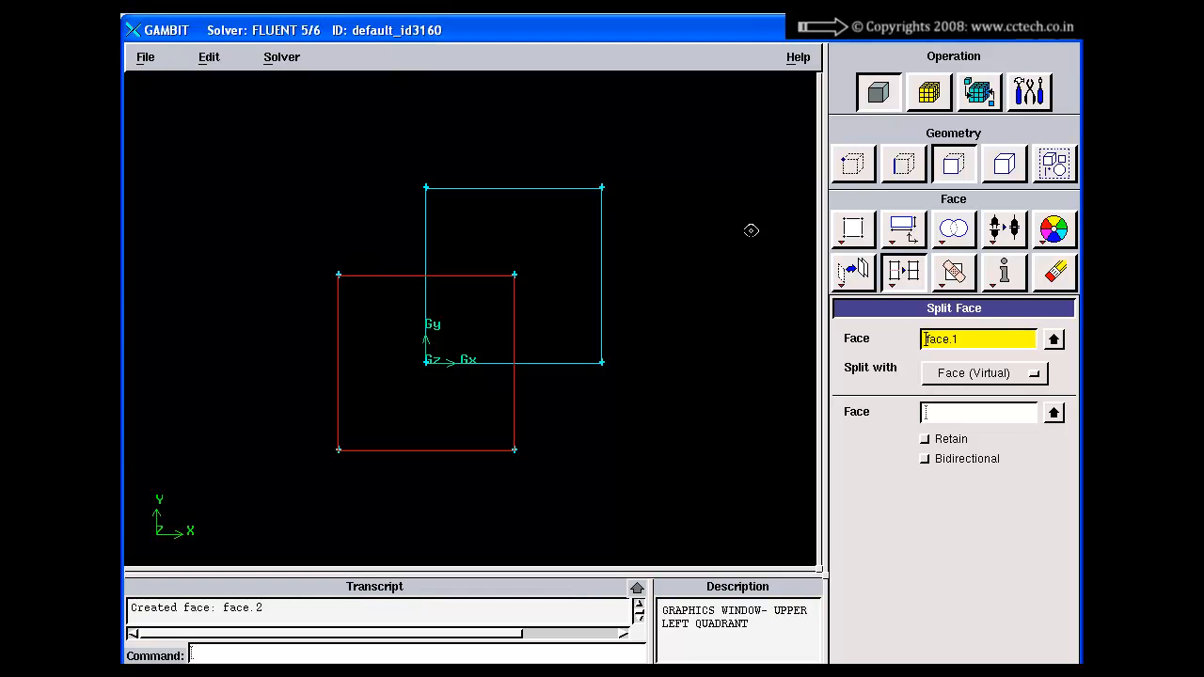
{"action": "left_click", "coordinate": [960, 376]}
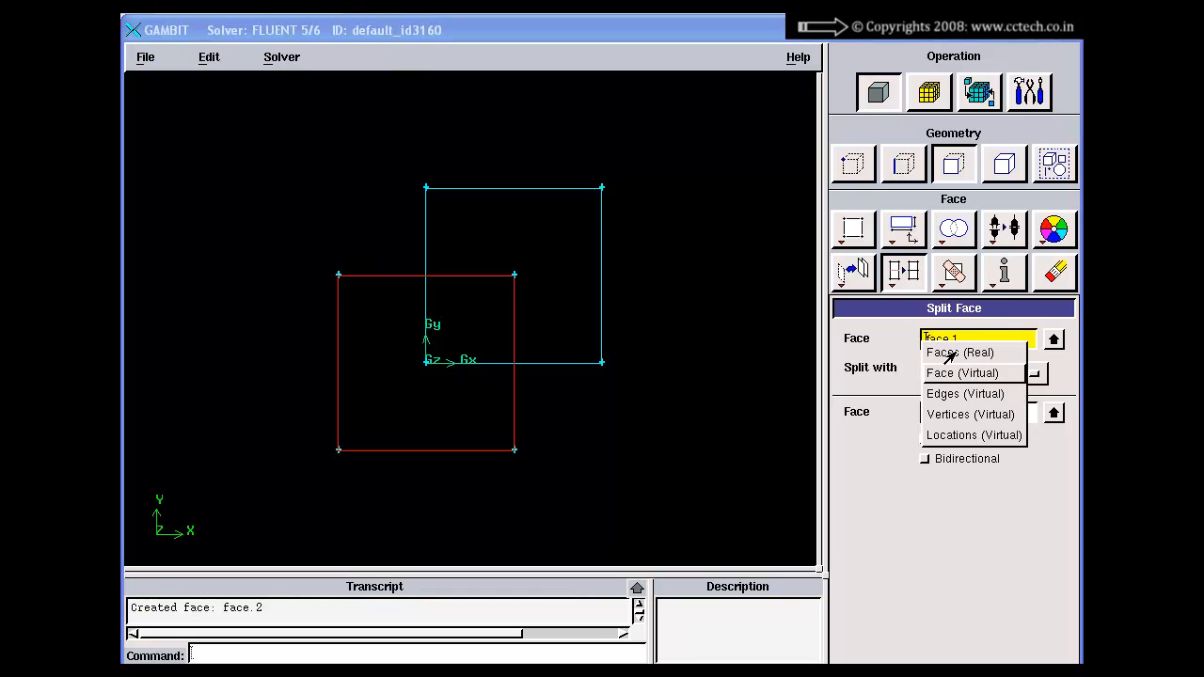
{"action": "left_click", "coordinate": [944, 352]}
{"action": "left_click", "coordinate": [938, 414]}
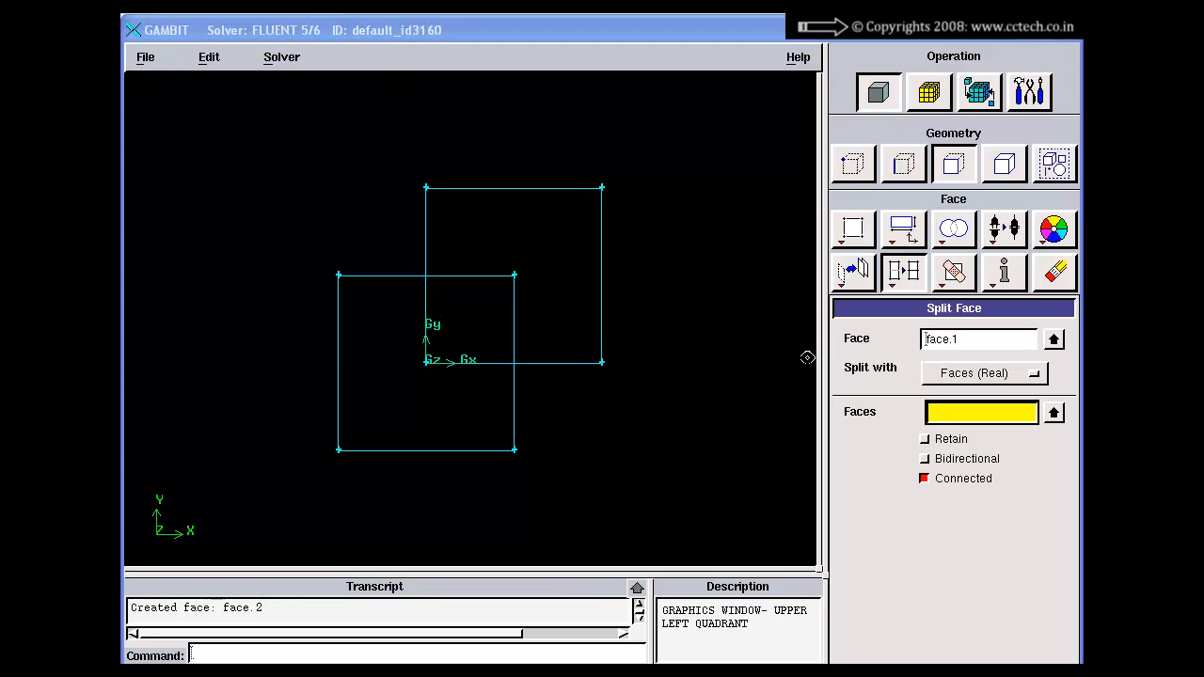
{"action": "left_click", "coordinate": [558, 193], "text": "shift"}
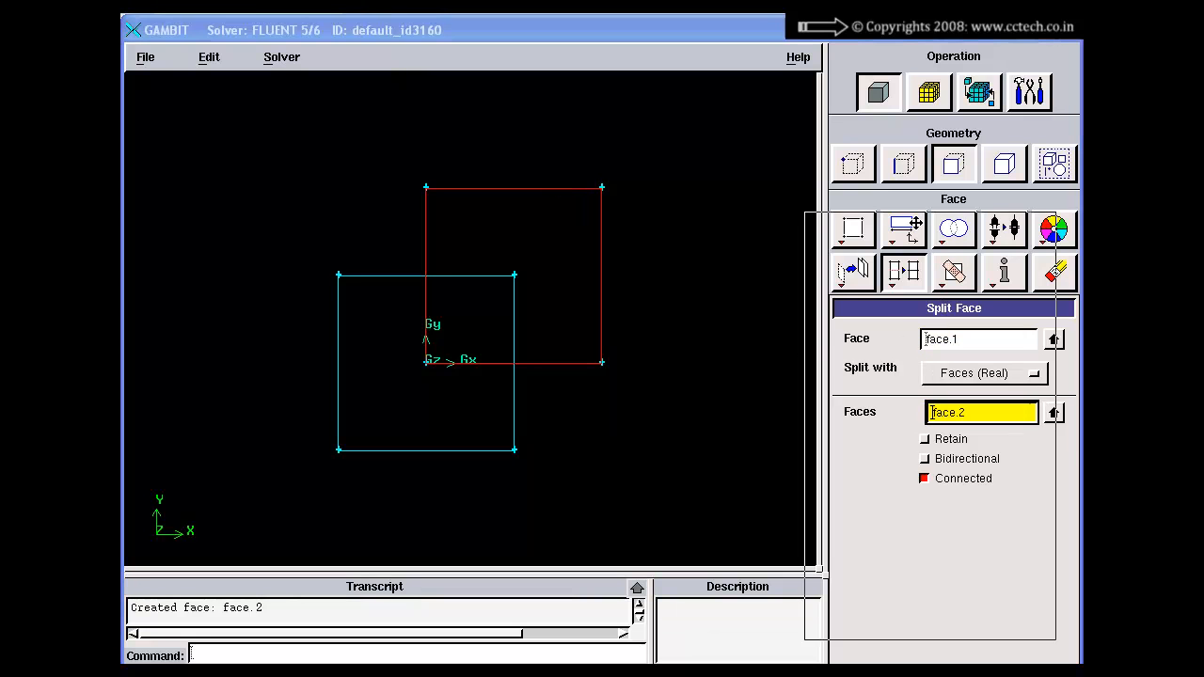
{"action": "left_click", "coordinate": [844, 601]}
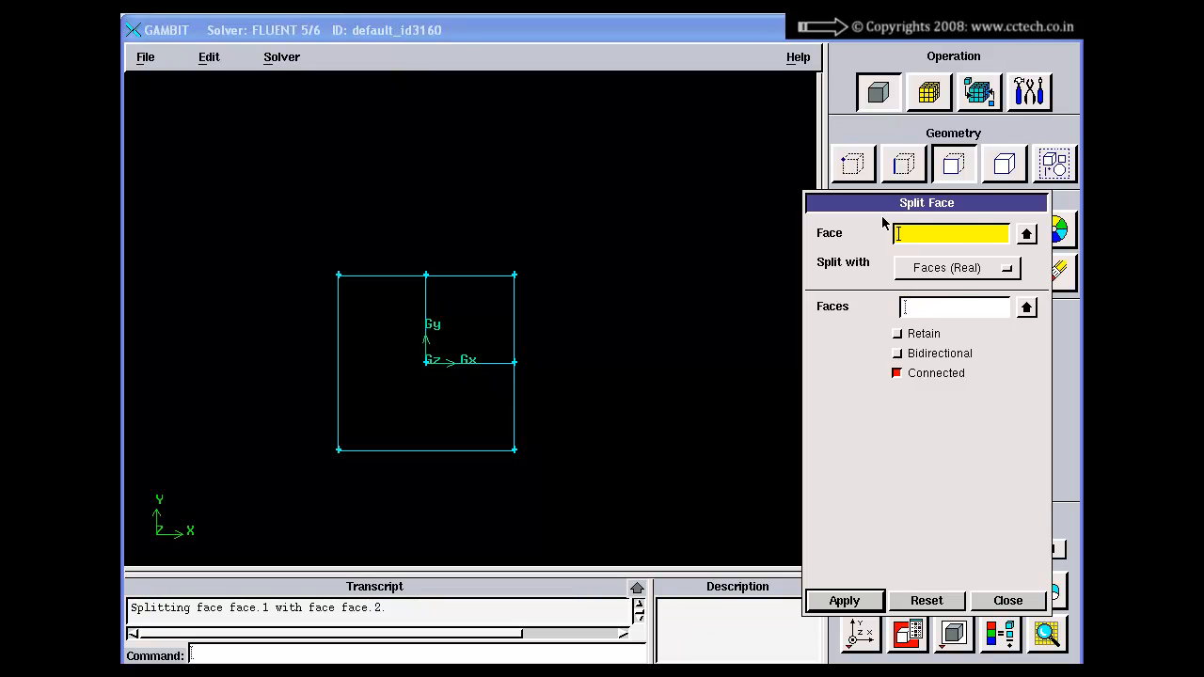
Step: Move the Split Face dialog clear of the global controls and undo the connected face split
{"action": "left_click_drag", "start_coordinate": [866, 202], "coordinate": [818, 155]}
{"action": "left_click", "coordinate": [1047, 590]}
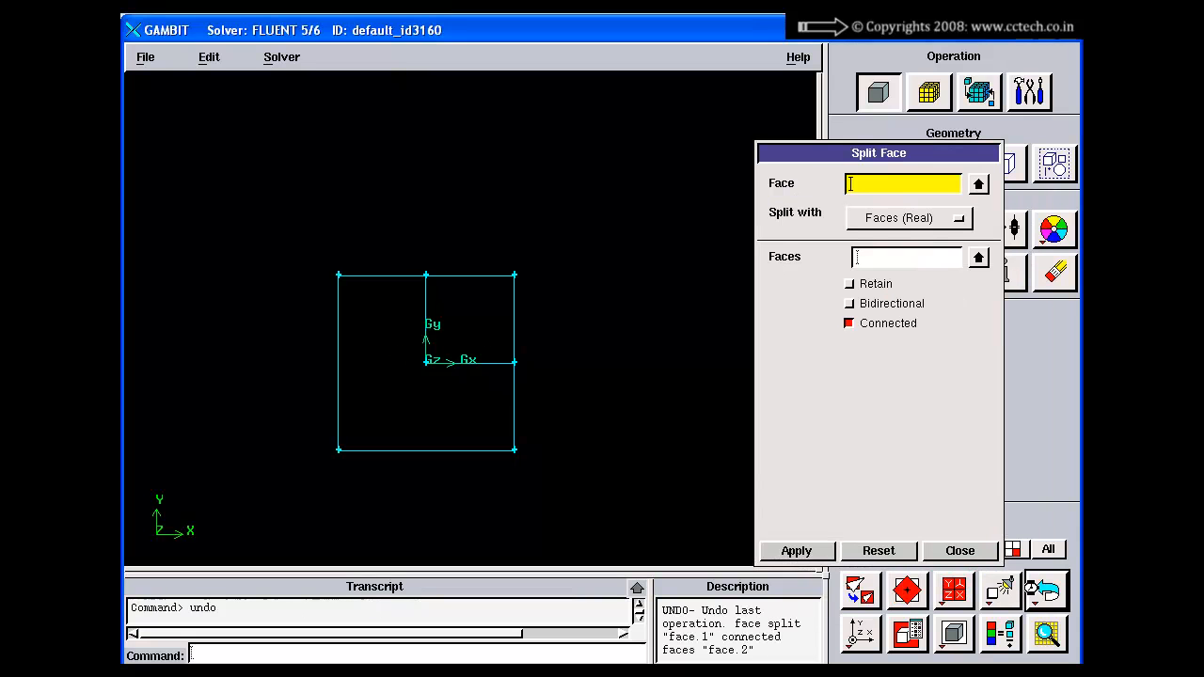
{"action": "left_click", "coordinate": [401, 271], "text": "shift"}
{"action": "left_click", "coordinate": [426, 215], "text": "shift"}
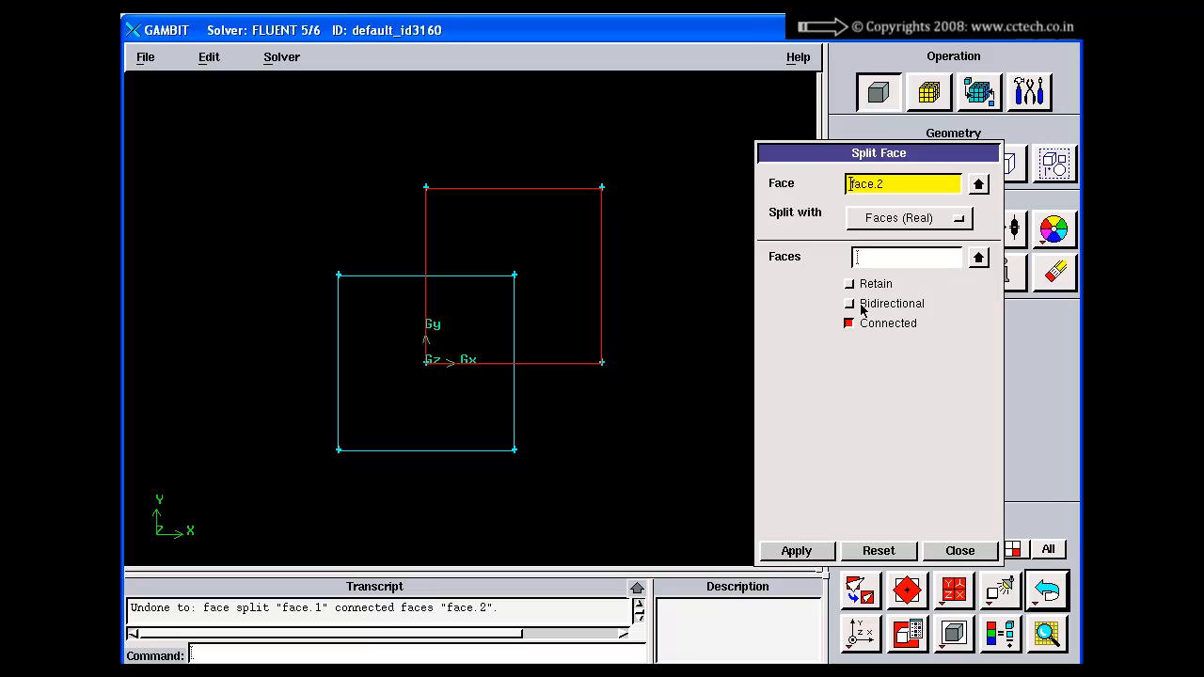
{"action": "left_click", "coordinate": [868, 552]}
Step: Split face.1 with face.2 as real faces, with both Retain and Connected turned on
{"action": "left_click", "coordinate": [414, 275], "text": "shift"}
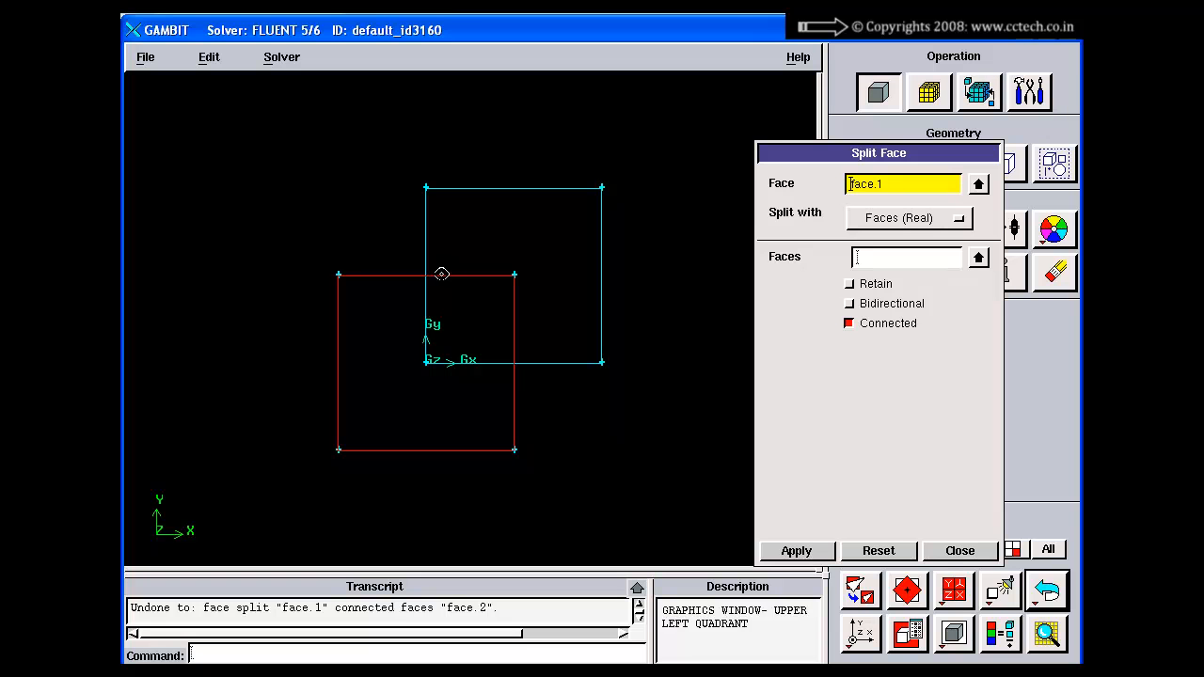
{"action": "middle_click", "coordinate": [511, 131], "text": "shift"}
{"action": "left_click", "coordinate": [515, 189], "text": "shift"}
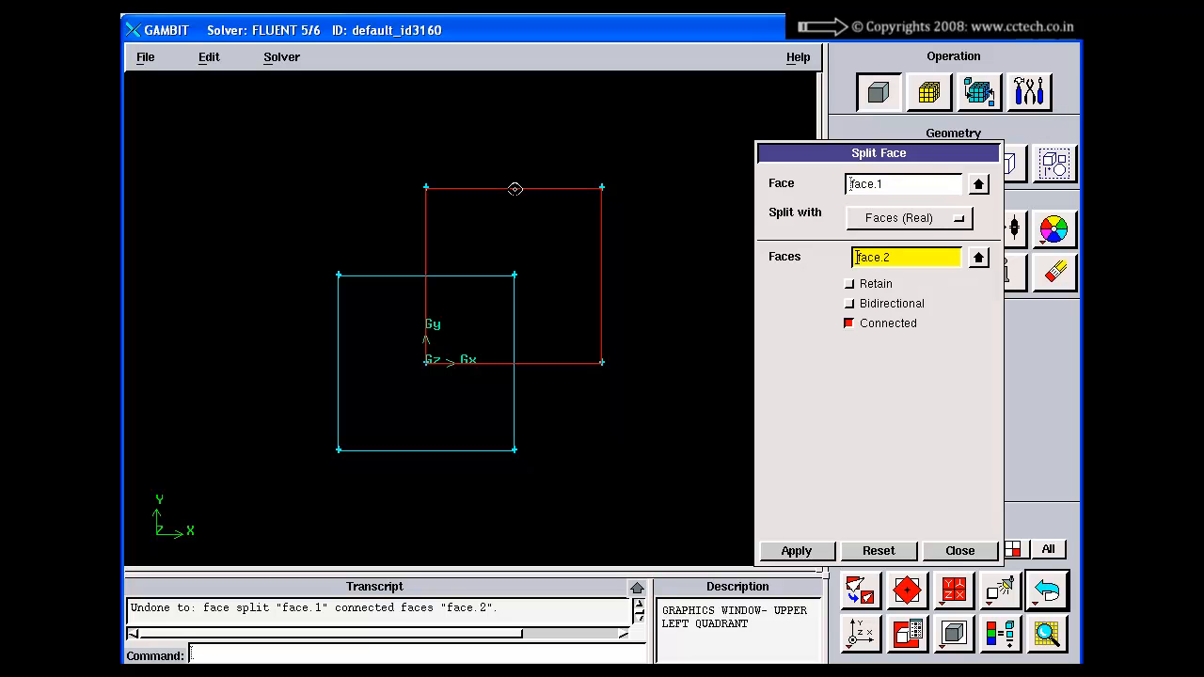
{"action": "left_click", "coordinate": [875, 286]}
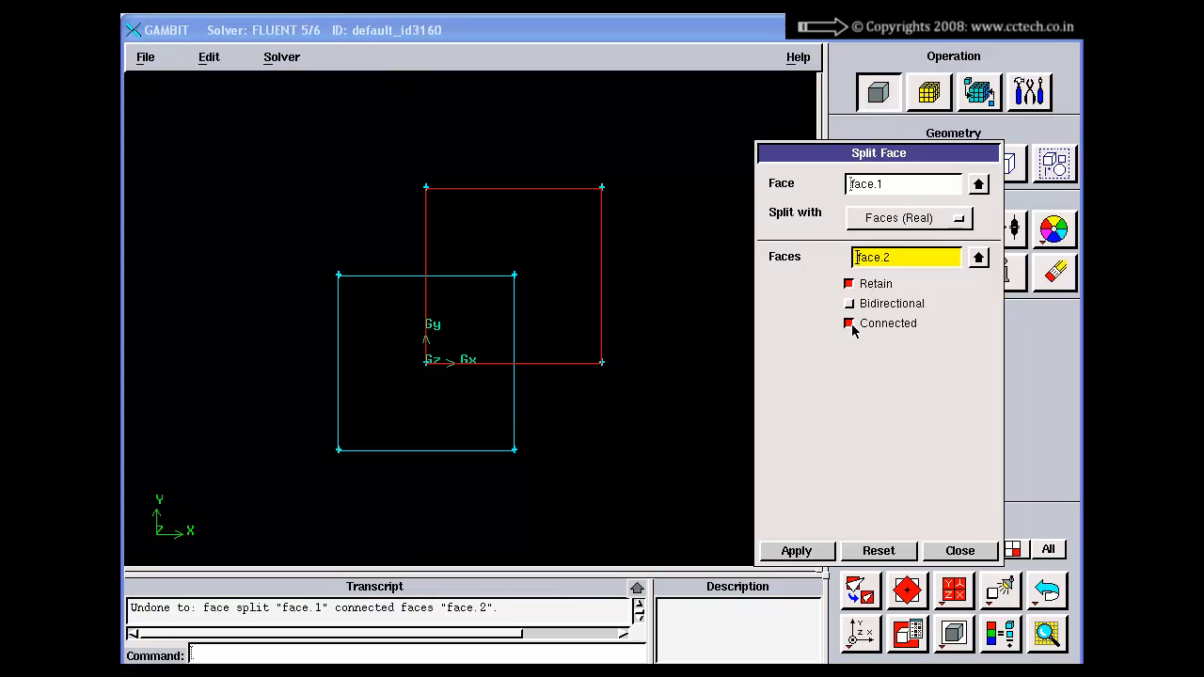
{"action": "left_click", "coordinate": [797, 551]}
{"action": "left_click", "coordinate": [583, 234]}
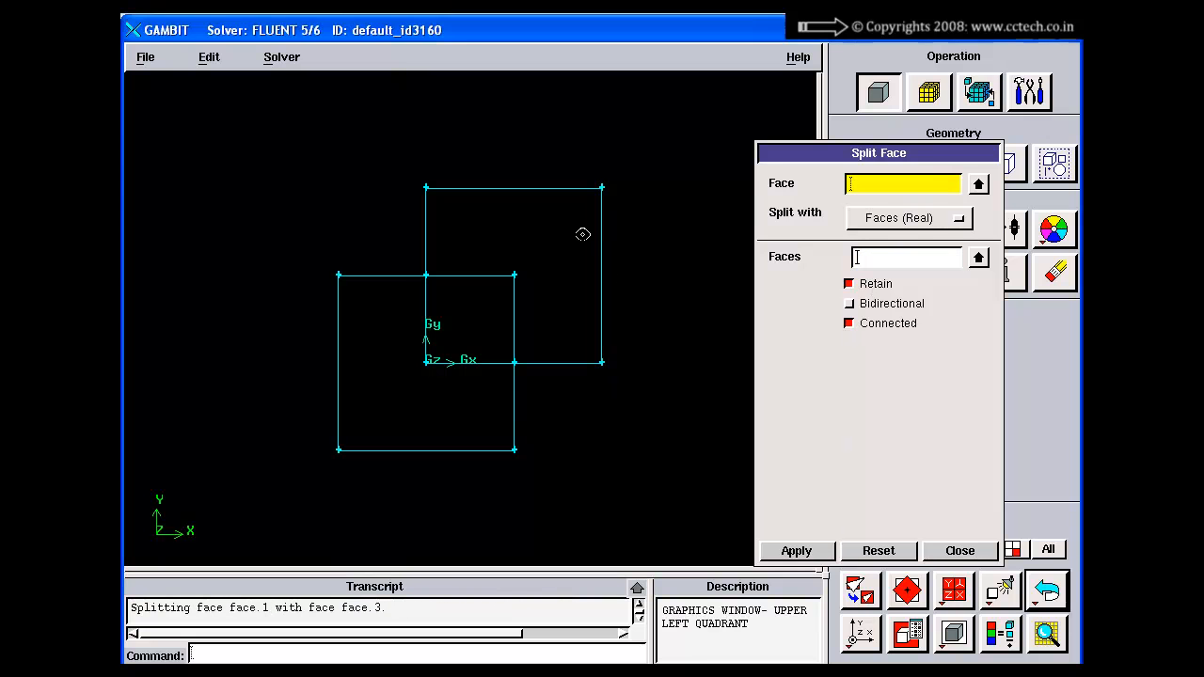
{"action": "right_click", "coordinate": [579, 279], "text": "shift"}
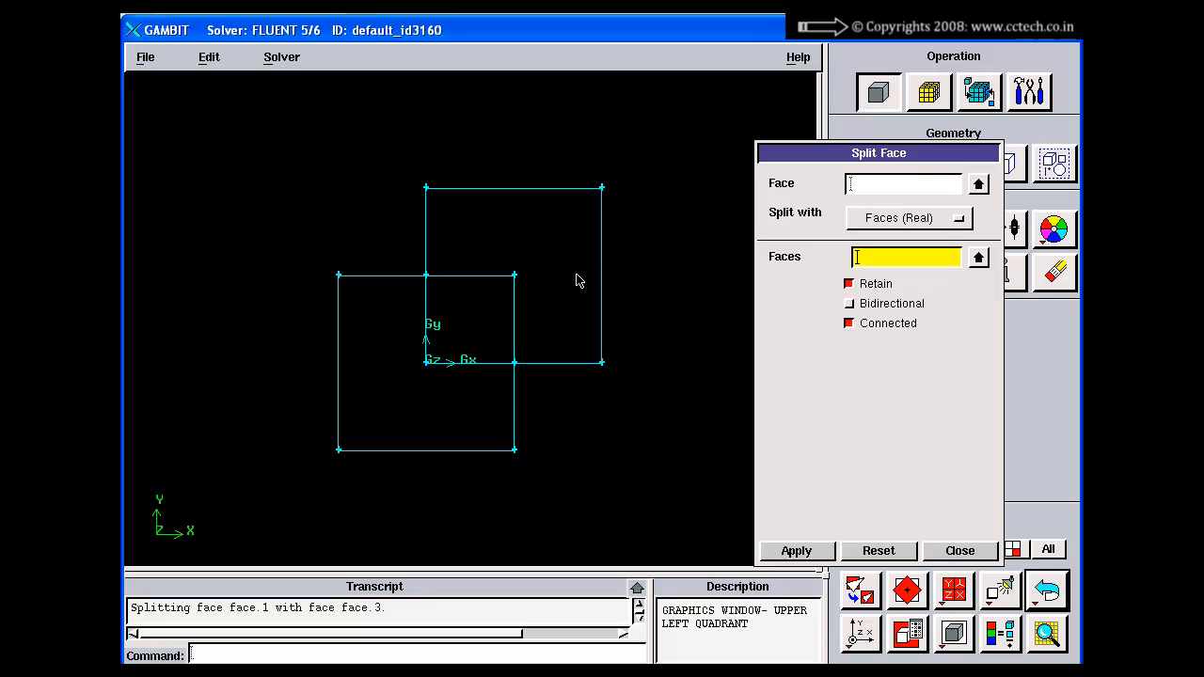
{"action": "right_click_drag", "start_coordinate": [578, 280], "coordinate": [591, 333]}
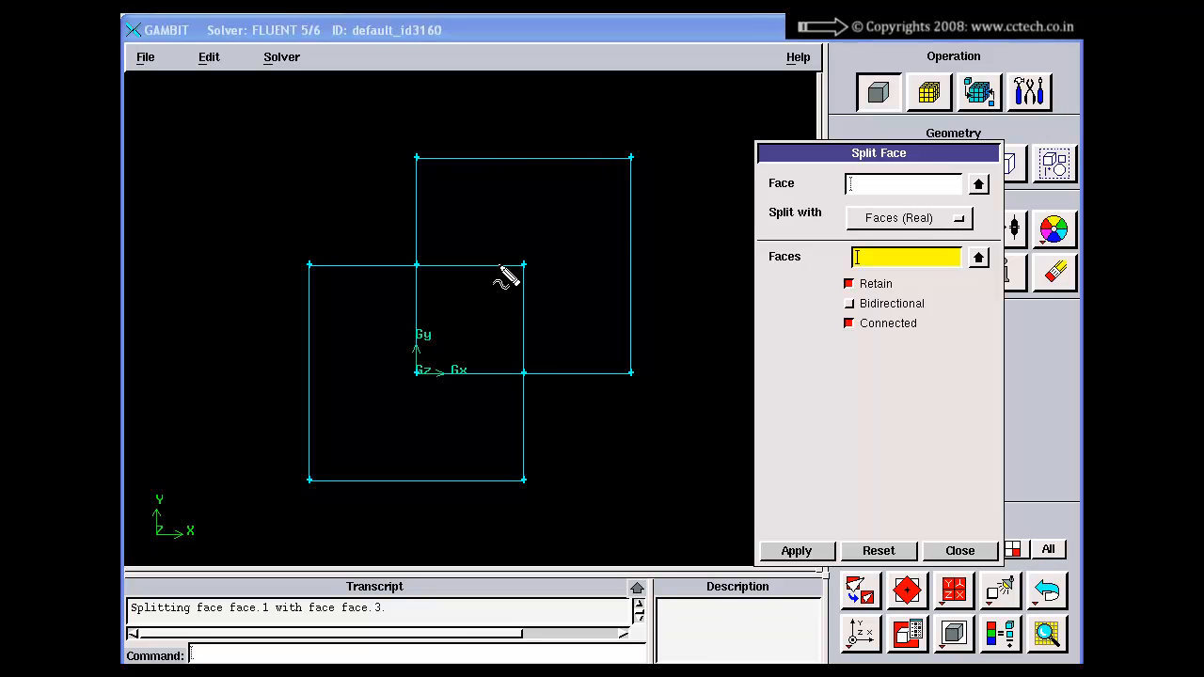
{"action": "mouse_move", "coordinate": [598, 101]}
{"action": "left_mouse_down"}
{"action": "mouse_move", "coordinate": [588, 152]}
{"action": "mouse_move", "coordinate": [610, 138]}
{"action": "left_mouse_up"}
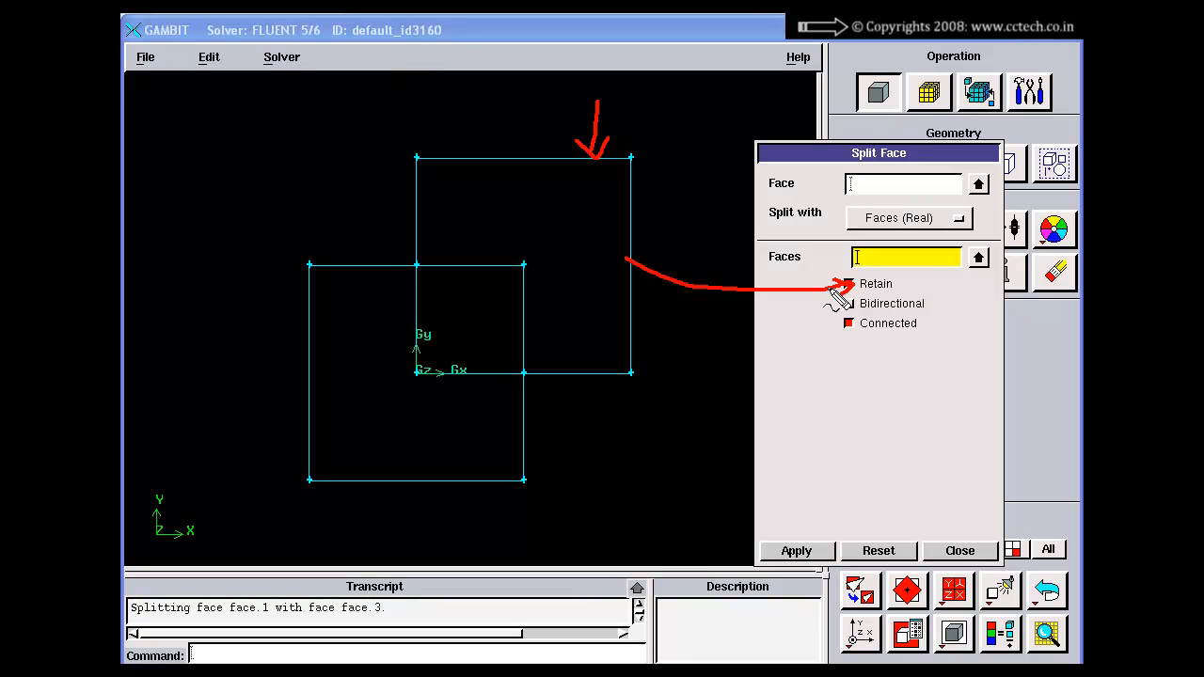
{"action": "key", "text": "Escape"}
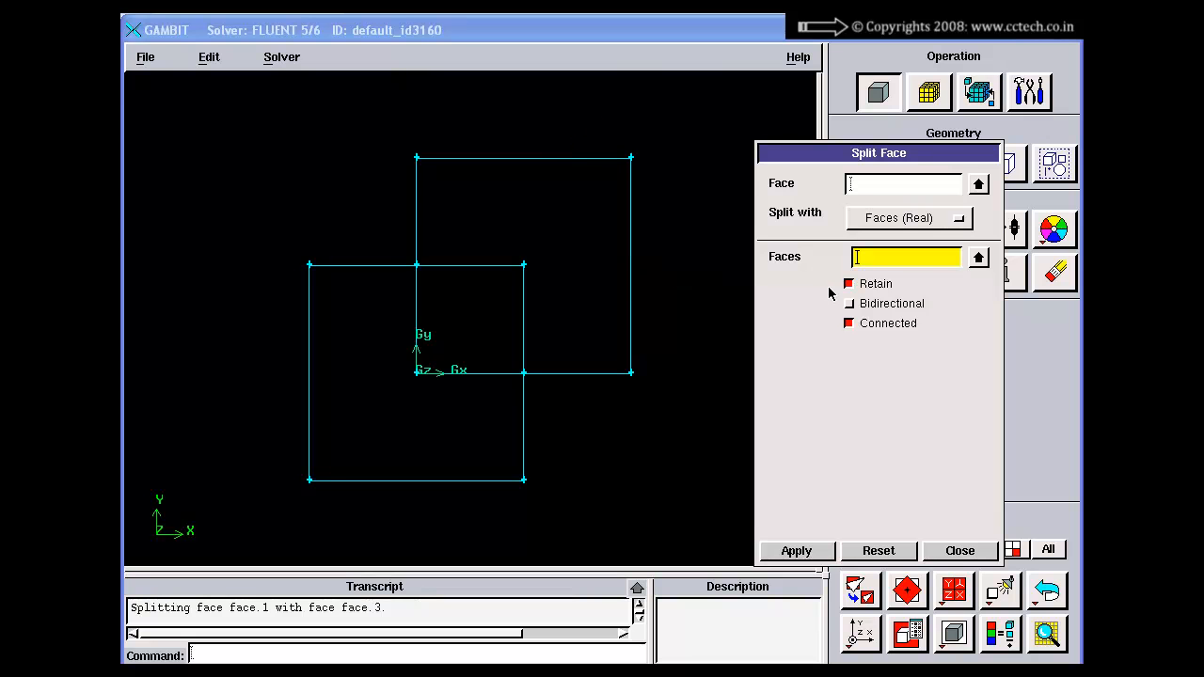
Step: Turn on Bidirectional and turn off Retain for the face split, and undo the split that retained the tool face
{"action": "left_click", "coordinate": [866, 311]}
{"action": "left_click", "coordinate": [850, 284]}
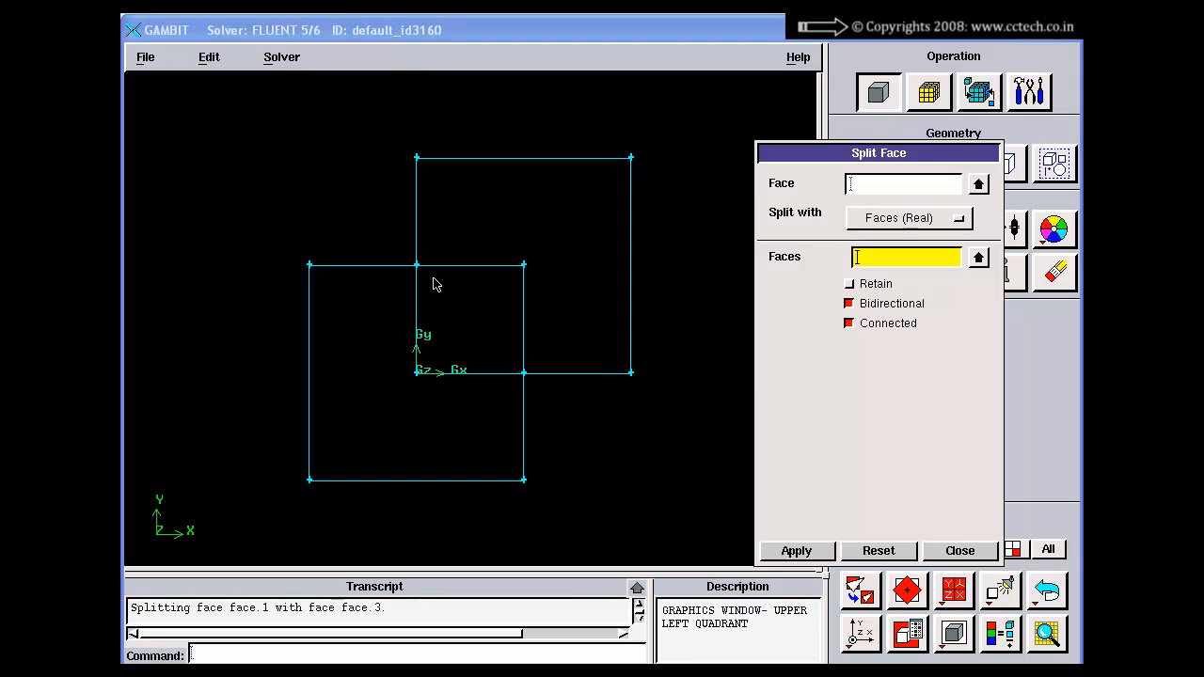
{"action": "left_click", "coordinate": [1048, 590]}
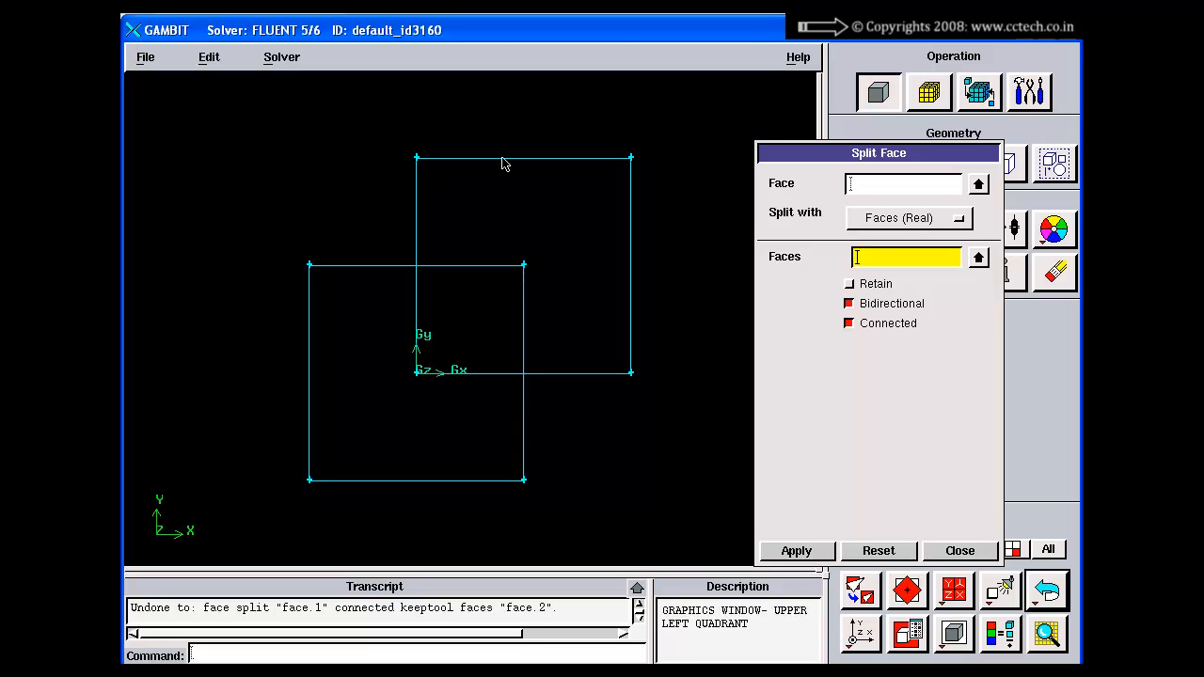
{"action": "mouse_move", "coordinate": [196, 354]}
{"action": "left_mouse_down"}
{"action": "mouse_move", "coordinate": [307, 350]}
{"action": "mouse_move", "coordinate": [294, 363]}
{"action": "left_mouse_up"}
{"action": "mouse_move", "coordinate": [343, 168]}
{"action": "left_mouse_down"}
{"action": "mouse_move", "coordinate": [417, 196]}
{"action": "mouse_move", "coordinate": [407, 193]}
{"action": "left_mouse_up"}
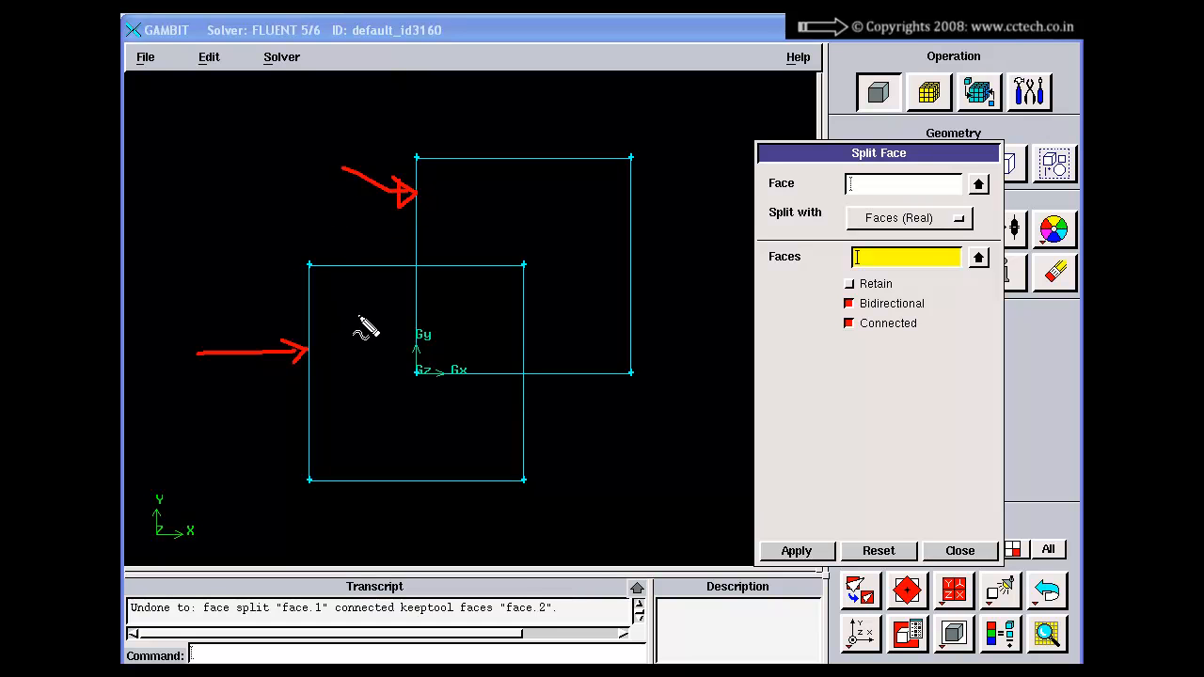
{"action": "mouse_move", "coordinate": [572, 129]}
{"action": "left_mouse_down"}
{"action": "mouse_move", "coordinate": [577, 161]}
{"action": "mouse_move", "coordinate": [564, 152]}
{"action": "mouse_move", "coordinate": [578, 162]}
{"action": "left_mouse_up"}
{"action": "mouse_move", "coordinate": [572, 489]}
{"action": "left_mouse_down"}
{"action": "mouse_move", "coordinate": [509, 433]}
{"action": "mouse_move", "coordinate": [545, 443]}
{"action": "left_mouse_up"}
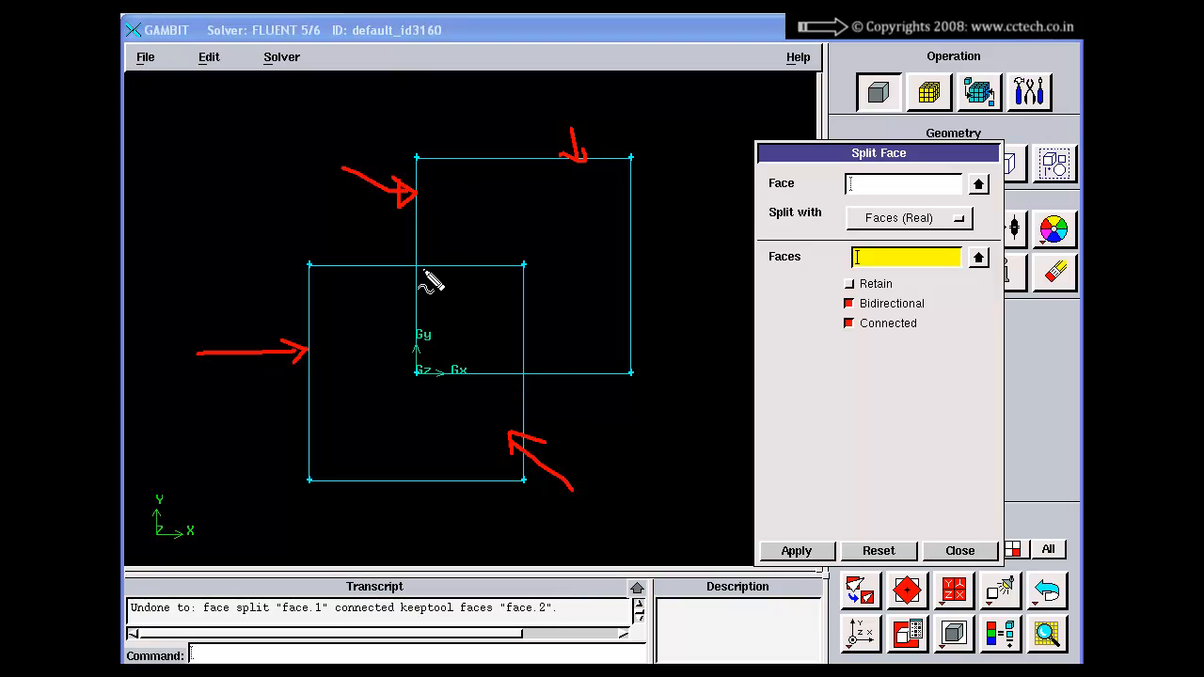
{"action": "mouse_move", "coordinate": [304, 266]}
{"action": "left_mouse_down"}
{"action": "mouse_move", "coordinate": [419, 270]}
{"action": "mouse_move", "coordinate": [415, 343]}
{"action": "mouse_move", "coordinate": [459, 390]}
{"action": "mouse_move", "coordinate": [523, 380]}
{"action": "mouse_move", "coordinate": [522, 500]}
{"action": "mouse_move", "coordinate": [316, 500]}
{"action": "left_mouse_up"}
{"action": "mouse_move", "coordinate": [415, 265]}
{"action": "left_mouse_down"}
{"action": "mouse_move", "coordinate": [541, 264]}
{"action": "mouse_move", "coordinate": [524, 381]}
{"action": "mouse_move", "coordinate": [407, 376]}
{"action": "left_mouse_up"}
{"action": "mouse_move", "coordinate": [415, 260]}
{"action": "left_mouse_down"}
{"action": "mouse_move", "coordinate": [421, 228]}
{"action": "mouse_move", "coordinate": [564, 155]}
{"action": "mouse_move", "coordinate": [633, 174]}
{"action": "mouse_move", "coordinate": [632, 373]}
{"action": "mouse_move", "coordinate": [528, 384]}
{"action": "left_mouse_up"}
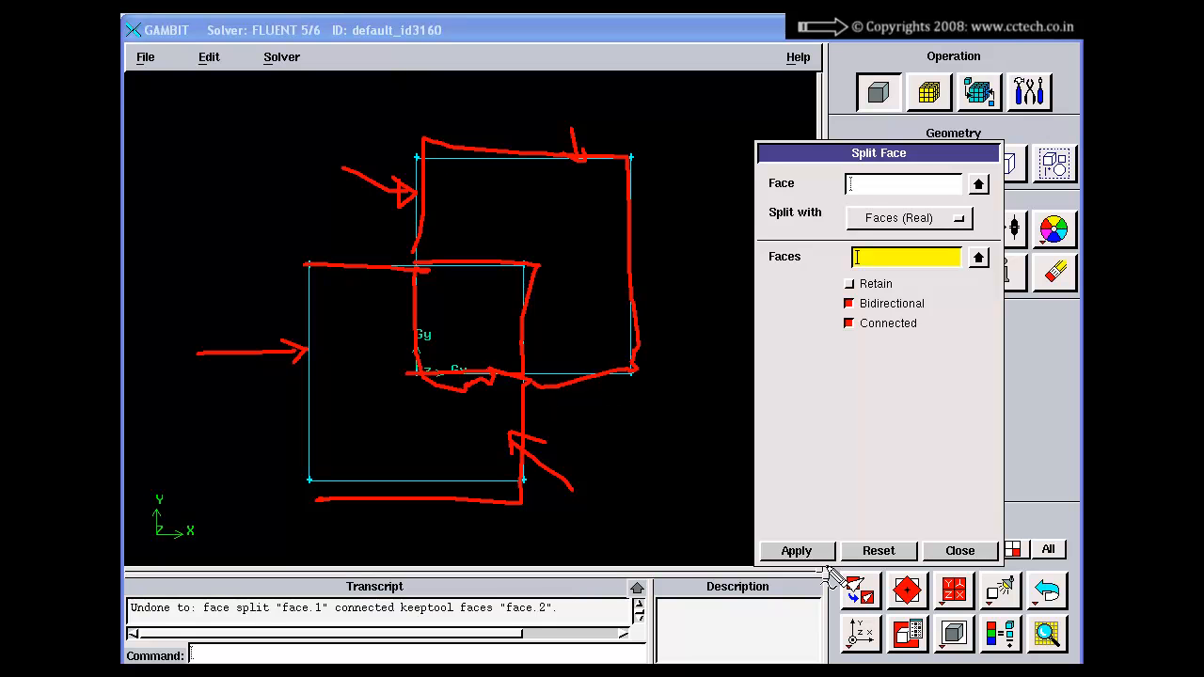
{"action": "key", "text": "Escape"}
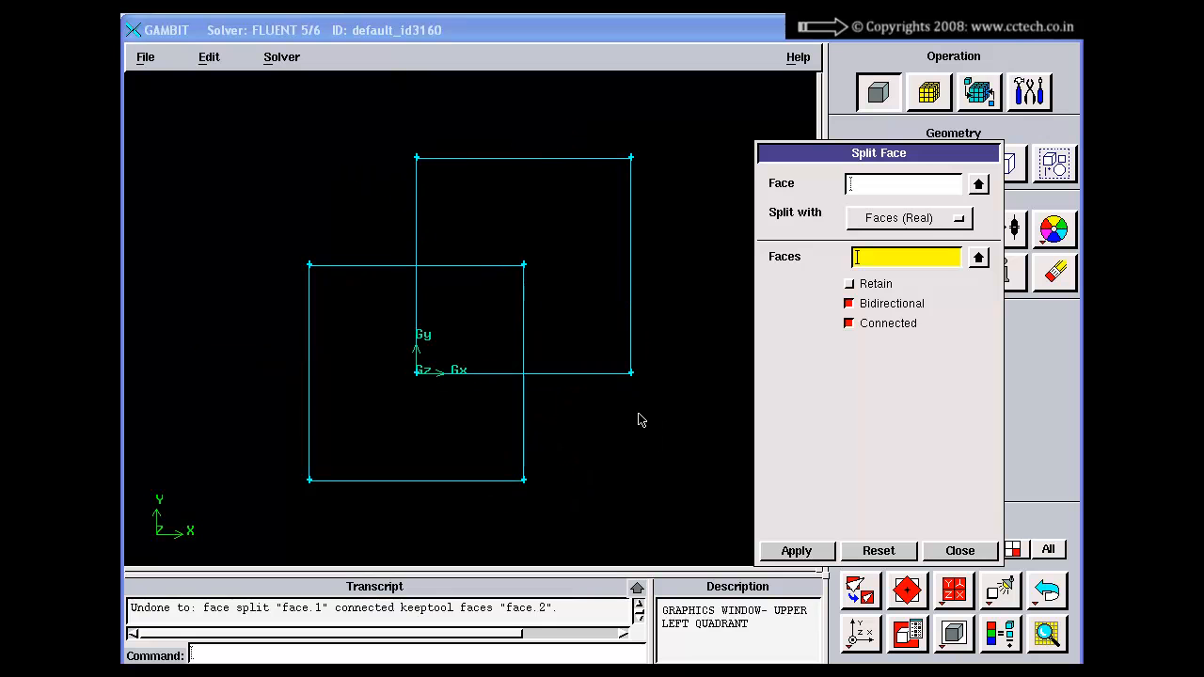
Step: Split face.1 with face.2 as real faces, with Retain, Bidirectional and Connected all turned off
{"action": "left_click", "coordinate": [850, 304]}
{"action": "left_click", "coordinate": [895, 190]}
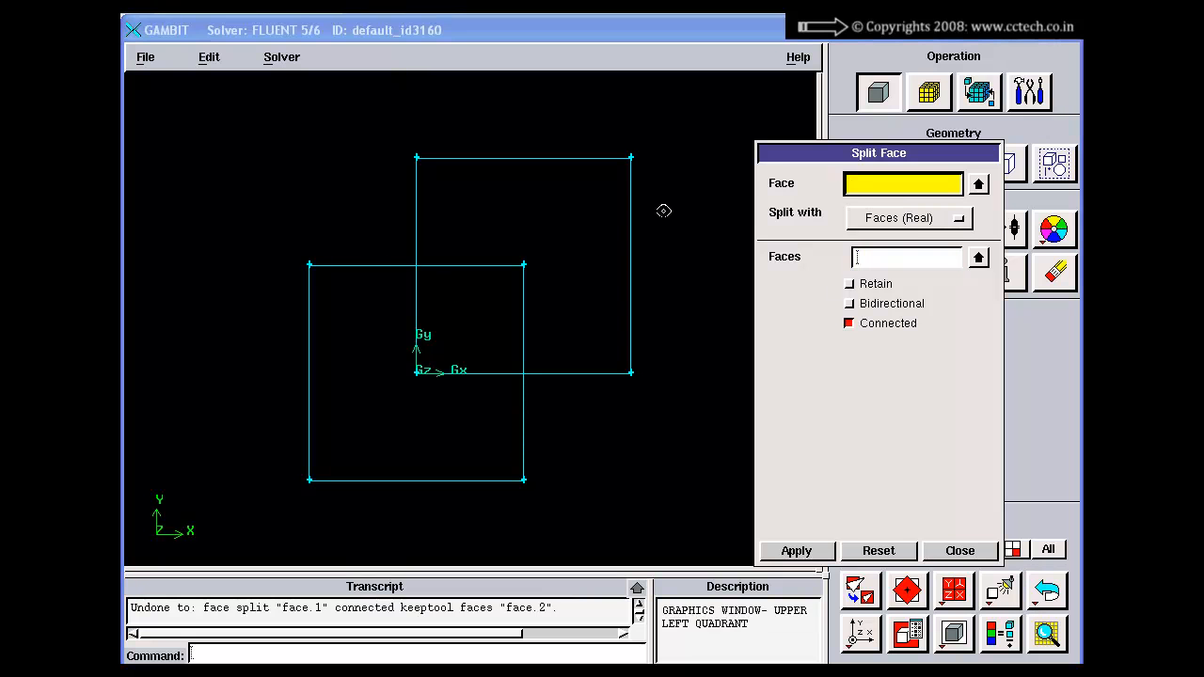
{"action": "left_click", "coordinate": [371, 266], "text": "shift"}
{"action": "left_click", "coordinate": [421, 177], "text": "shift"}
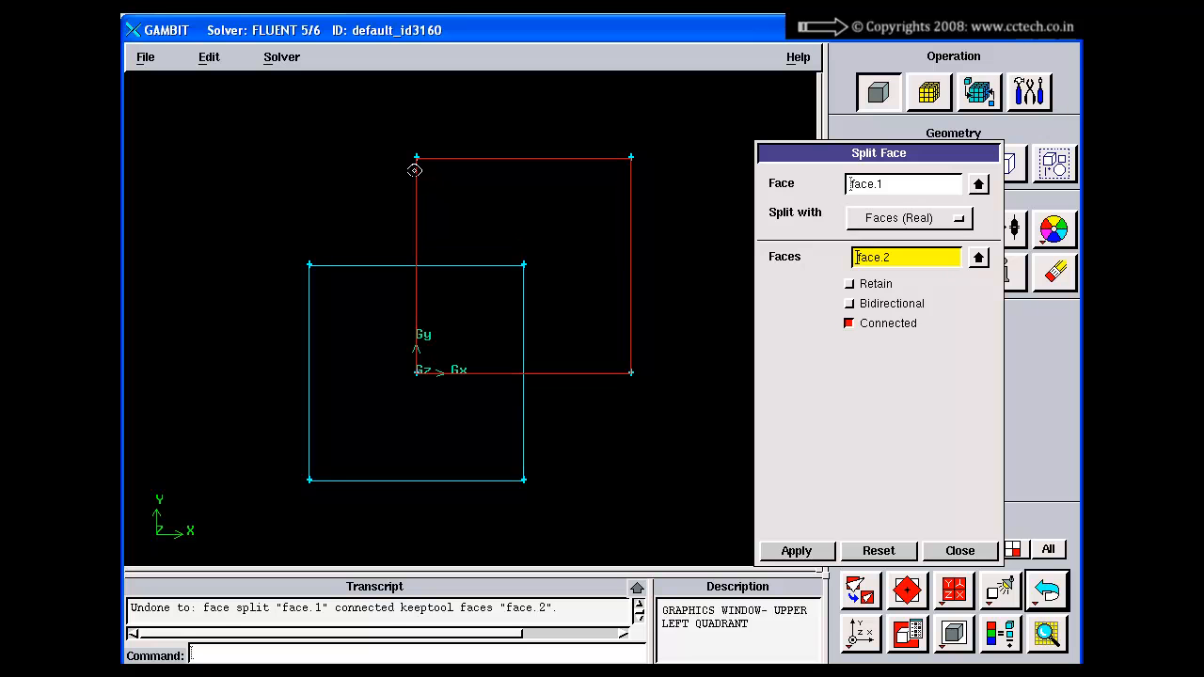
{"action": "left_click", "coordinate": [851, 325]}
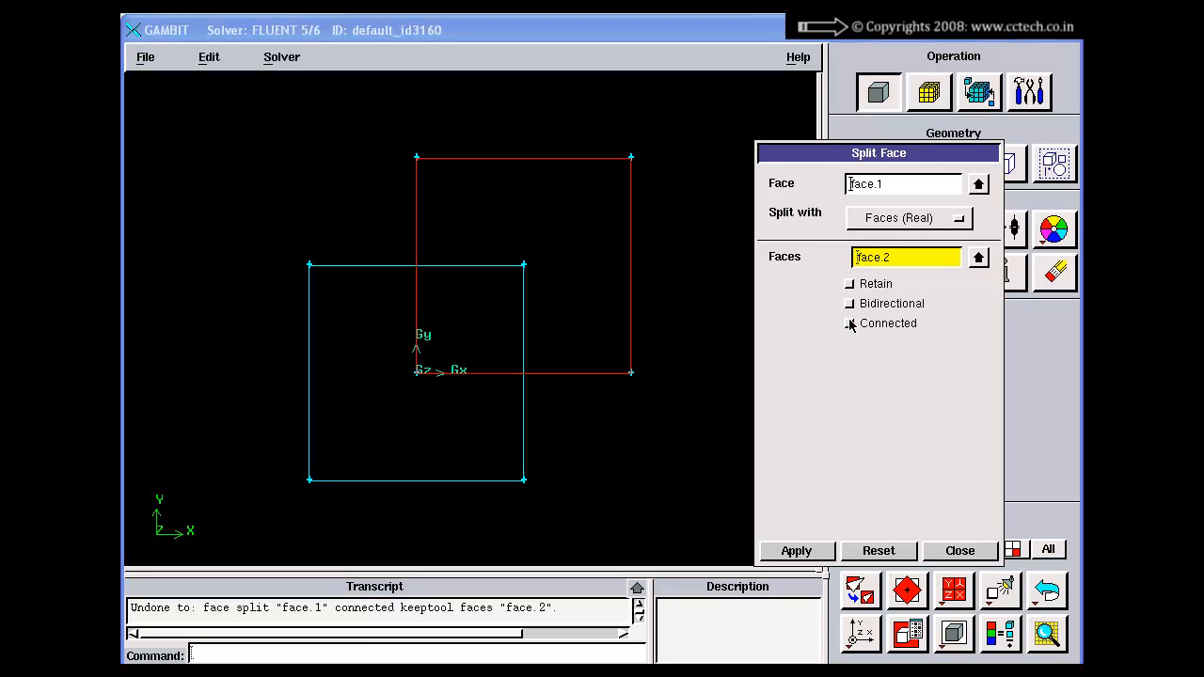
{"action": "left_click", "coordinate": [796, 551]}
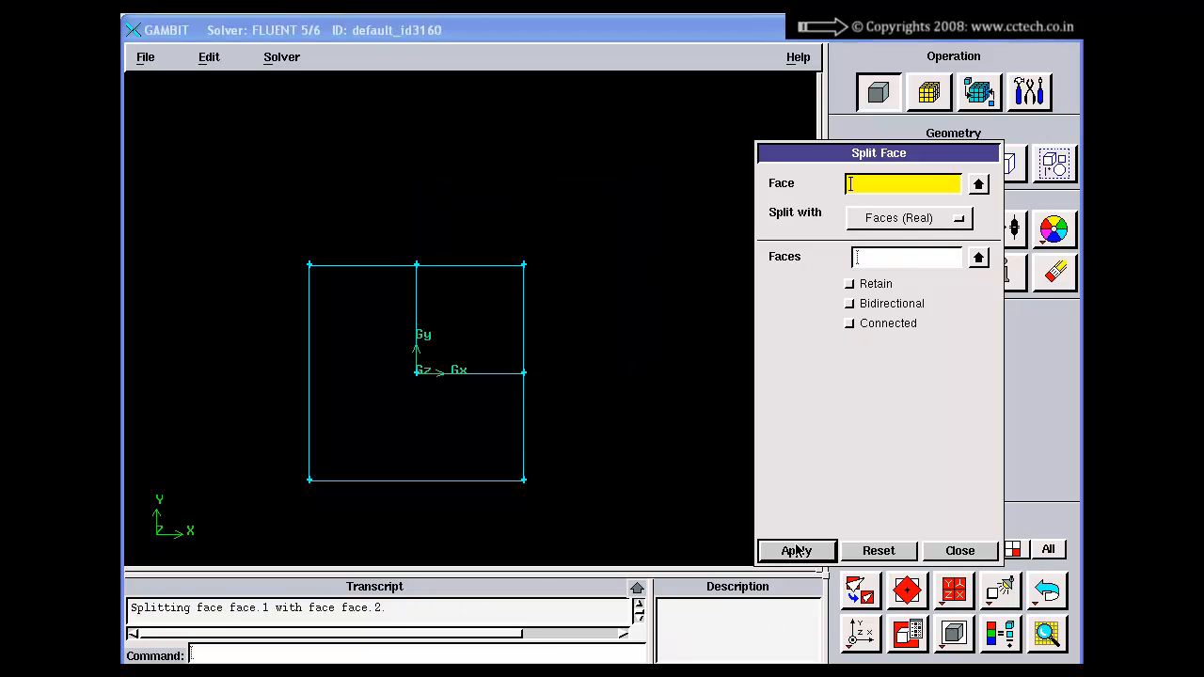
Step: Turn the Connected option back on and undo the disconnected face split
{"action": "right_click_drag", "start_coordinate": [423, 270], "coordinate": [418, 286]}
{"action": "middle_click_drag", "start_coordinate": [418, 285], "coordinate": [460, 241]}
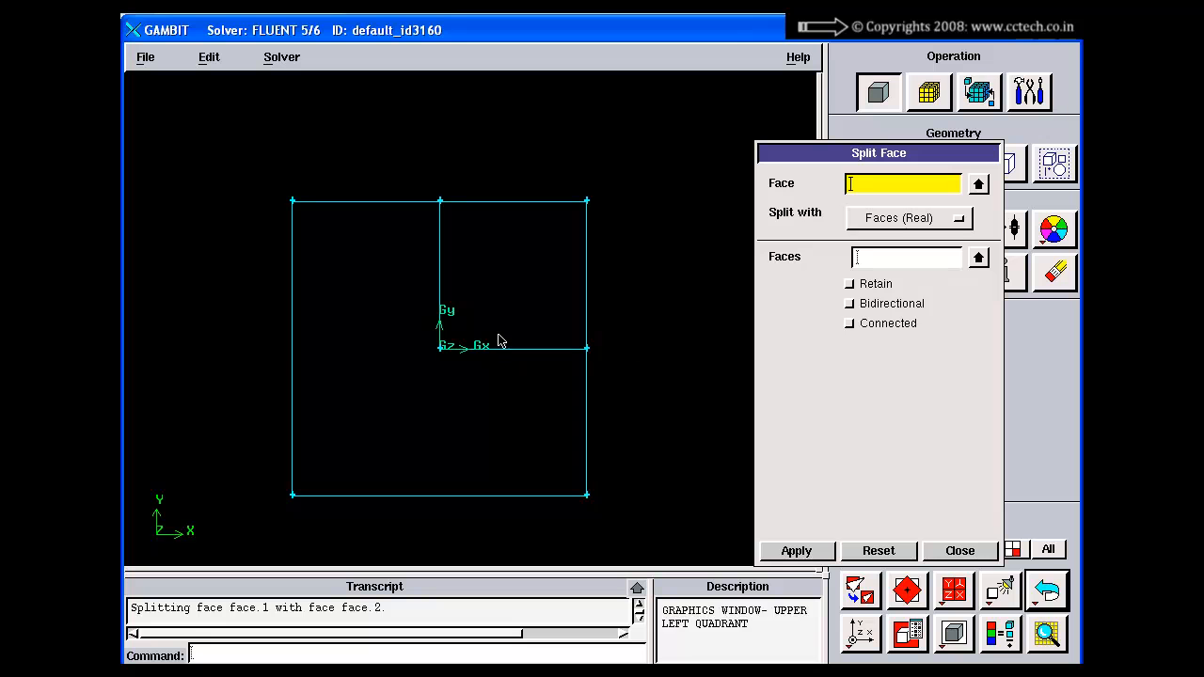
{"action": "left_click", "coordinate": [850, 323]}
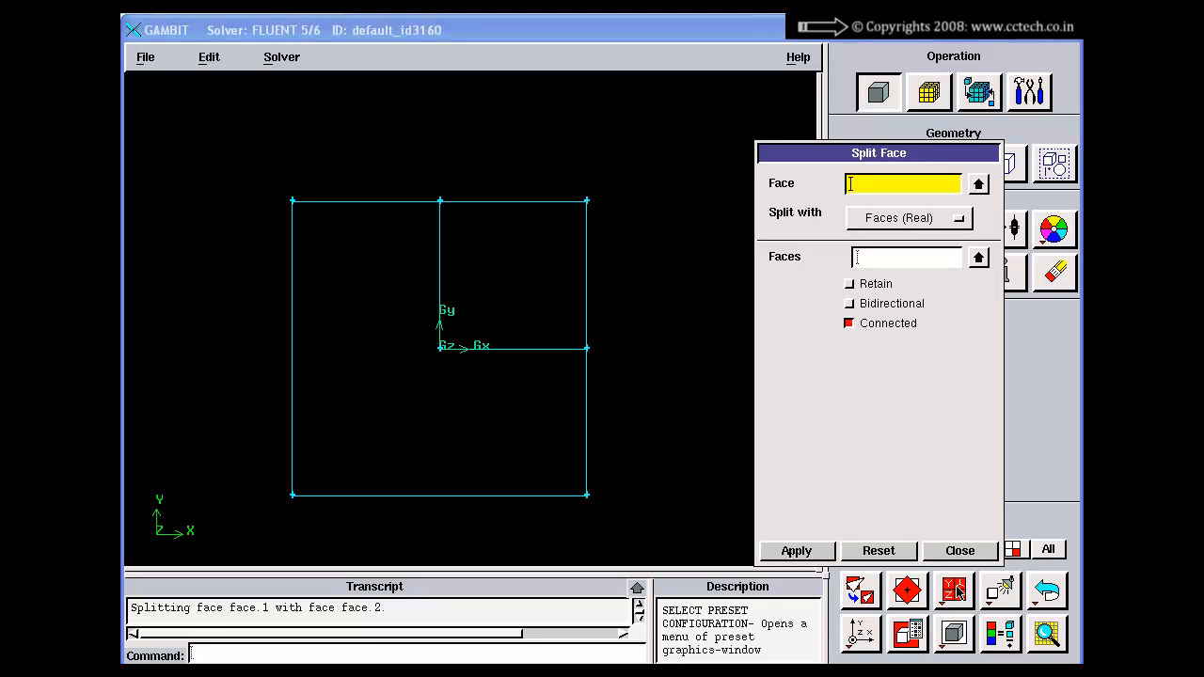
{"action": "left_click", "coordinate": [1054, 591]}
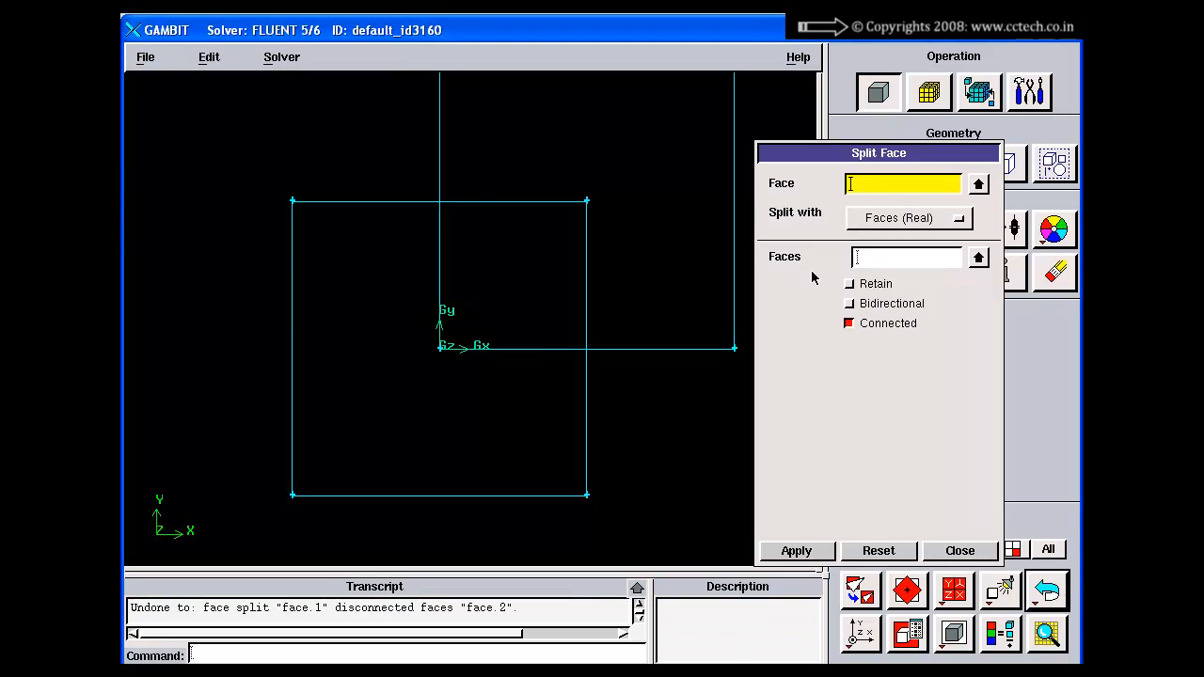
Step: Turn on the Retain and Bidirectional options in addition to Connected for the face split
{"action": "left_click", "coordinate": [849, 283]}
{"action": "left_click", "coordinate": [849, 303]}
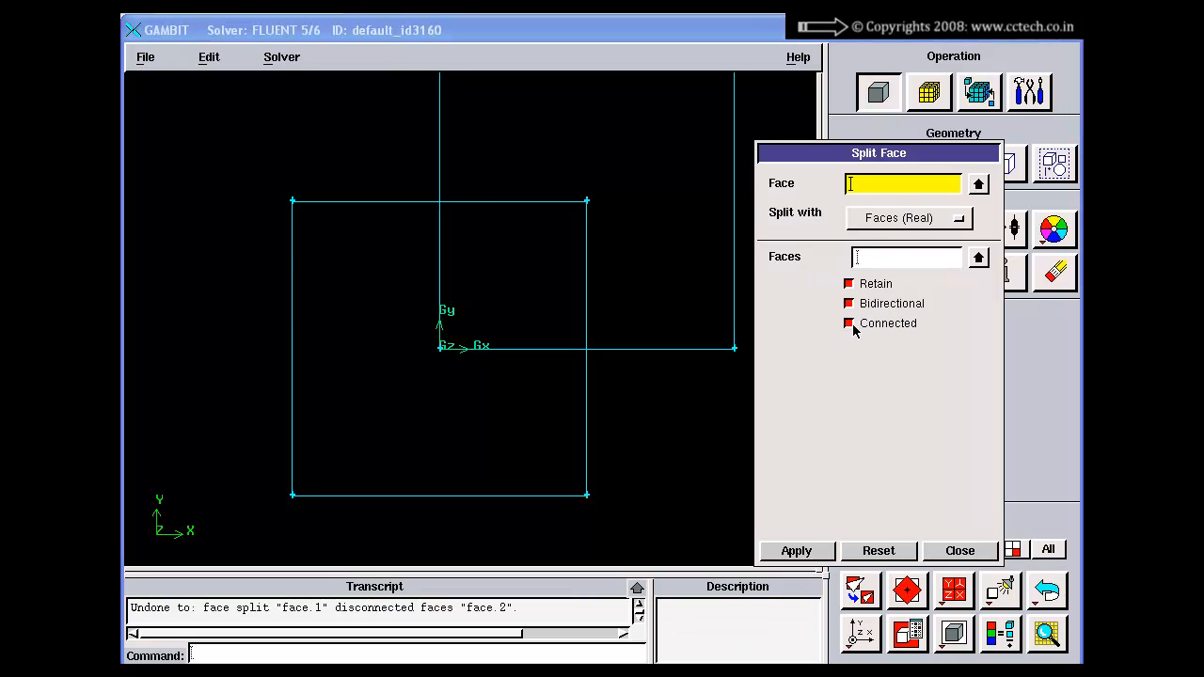
{"action": "left_click", "coordinate": [850, 283]}
{"action": "left_click", "coordinate": [851, 285]}
{"action": "left_click", "coordinate": [851, 304]}
{"action": "left_click", "coordinate": [850, 304]}
Step: Switch to the Split Face slide in PowerPoint and review the descriptions of Retain, Bidirectional and Connected
{"action": "key", "text": "alt+Tab"}
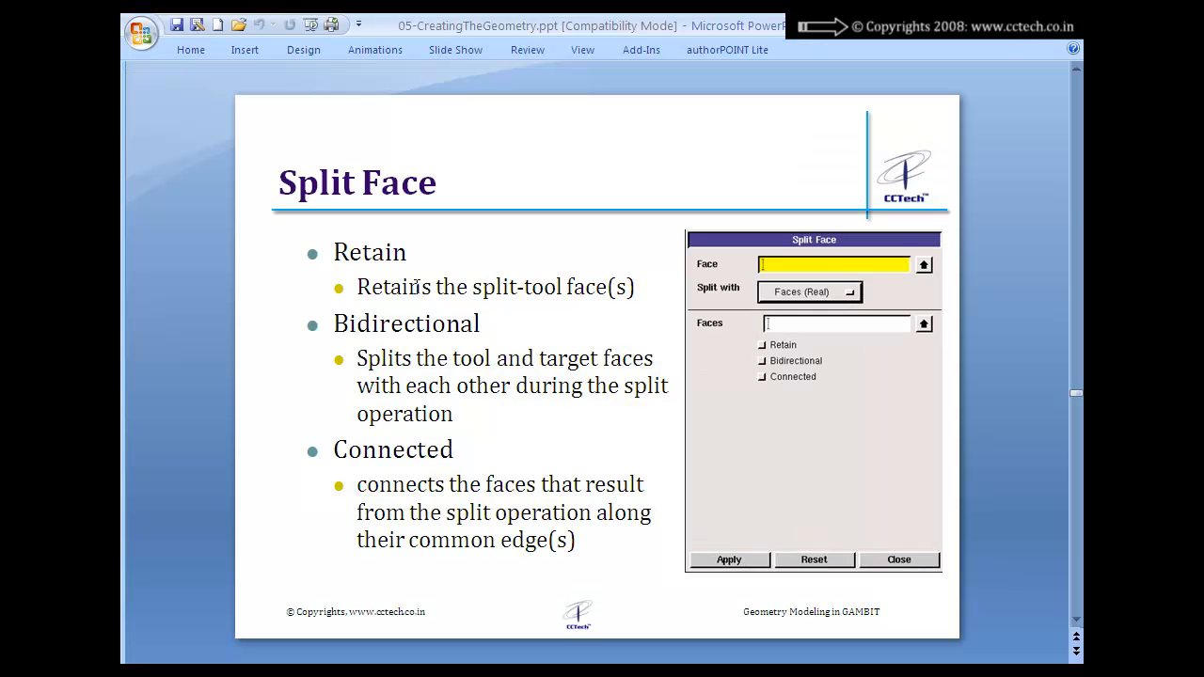
{"action": "left_click_drag", "start_coordinate": [358, 286], "coordinate": [636, 284]}
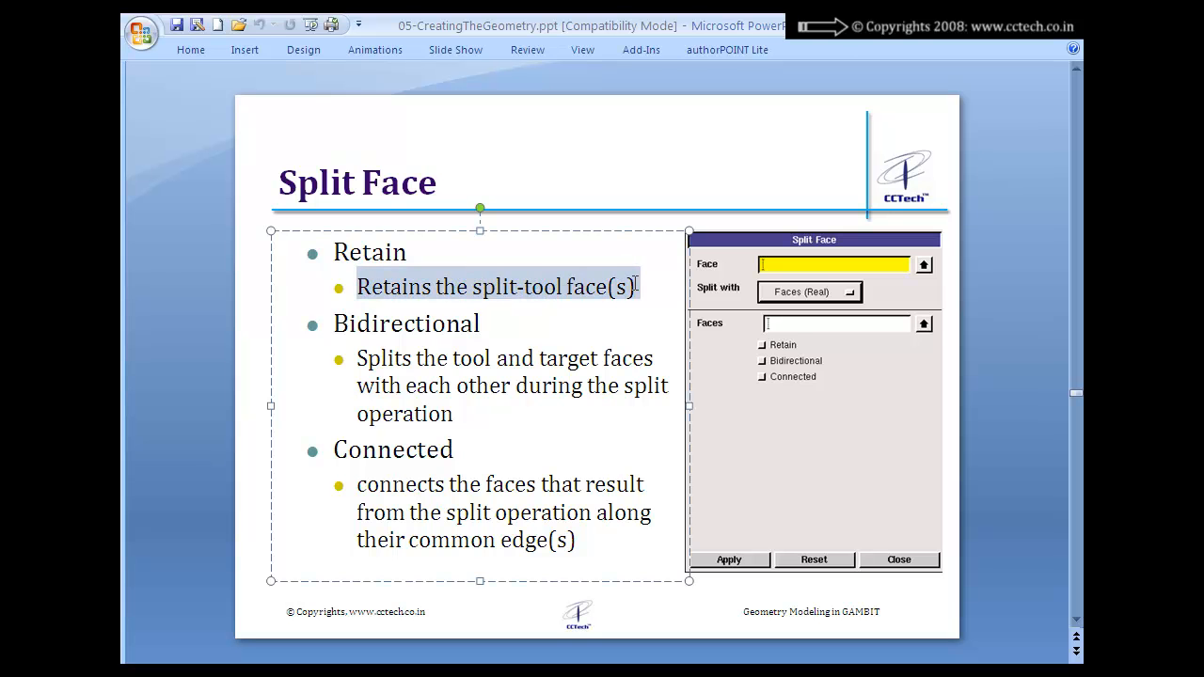
{"action": "left_click_drag", "start_coordinate": [362, 358], "coordinate": [637, 358]}
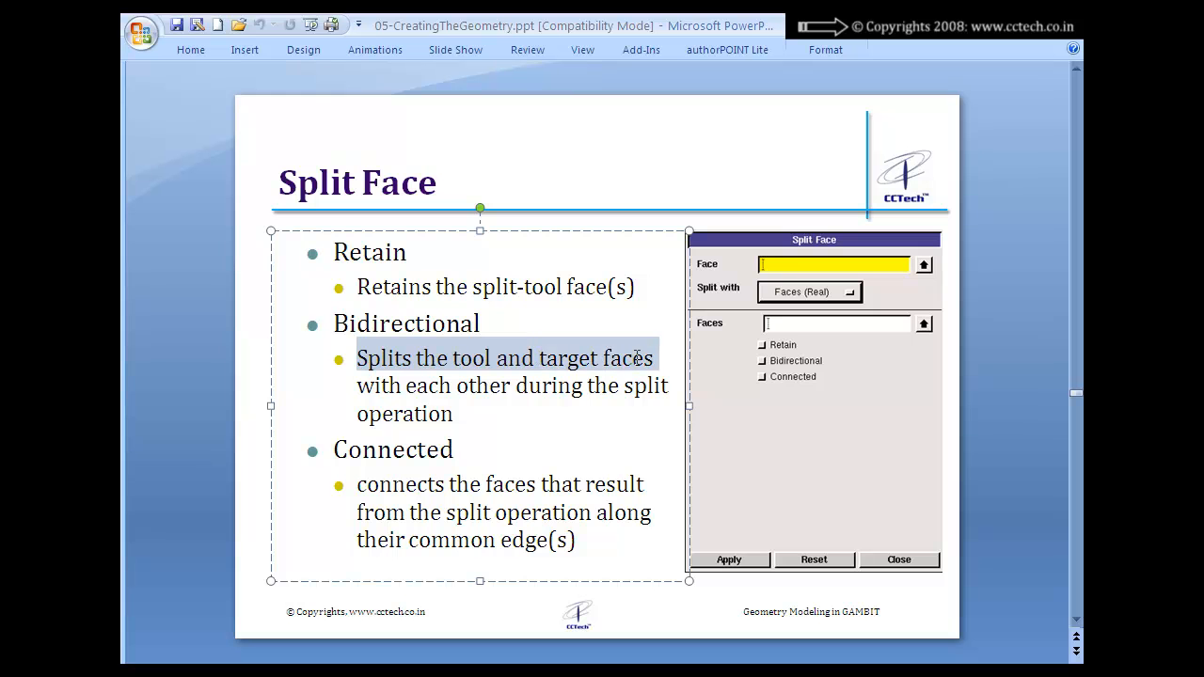
{"action": "left_click_drag", "start_coordinate": [431, 386], "coordinate": [677, 382]}
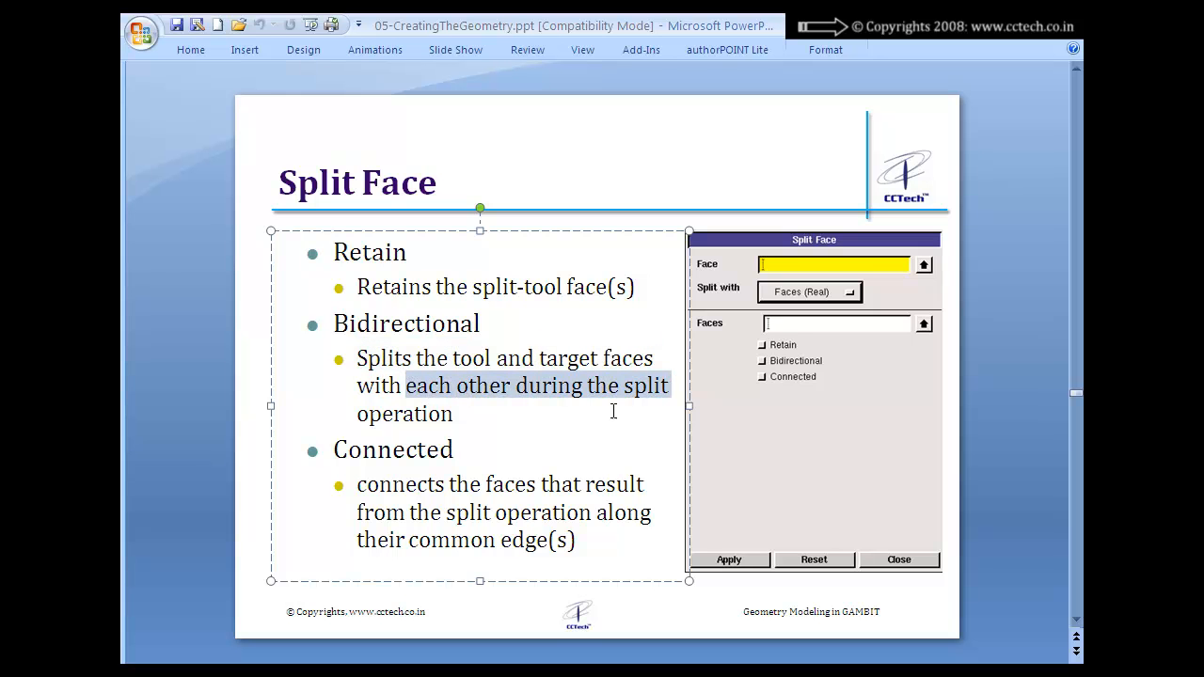
{"action": "left_click_drag", "start_coordinate": [358, 484], "coordinate": [600, 484]}
{"action": "left_click_drag", "start_coordinate": [361, 516], "coordinate": [620, 520]}
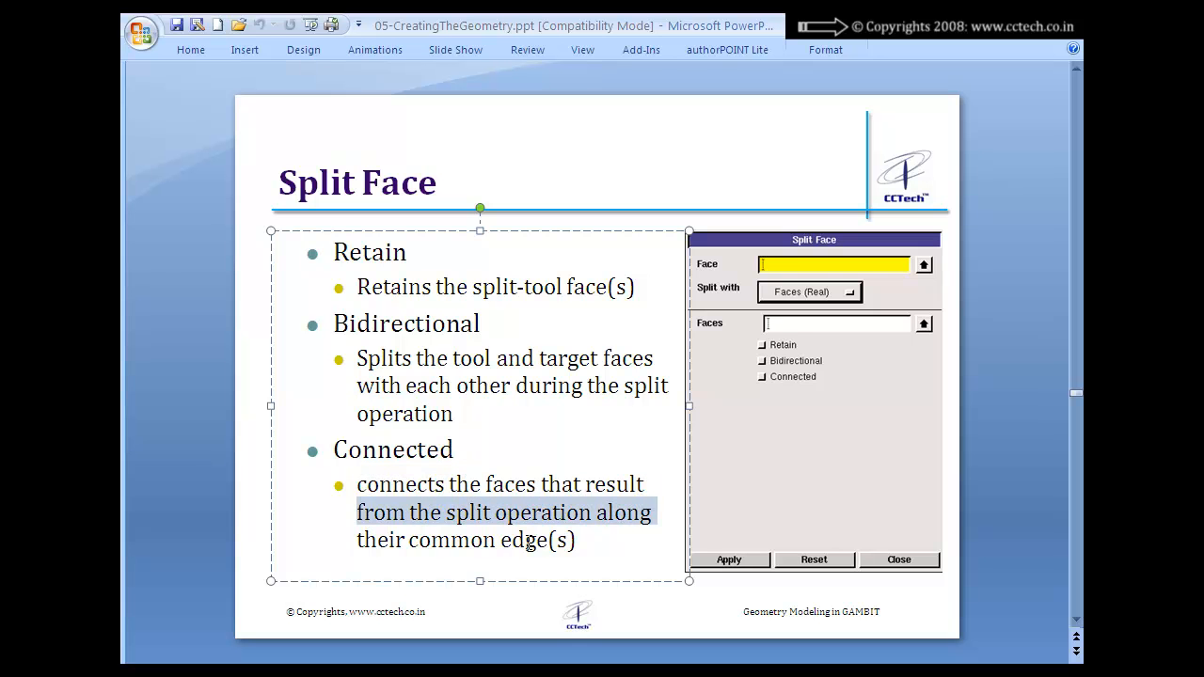
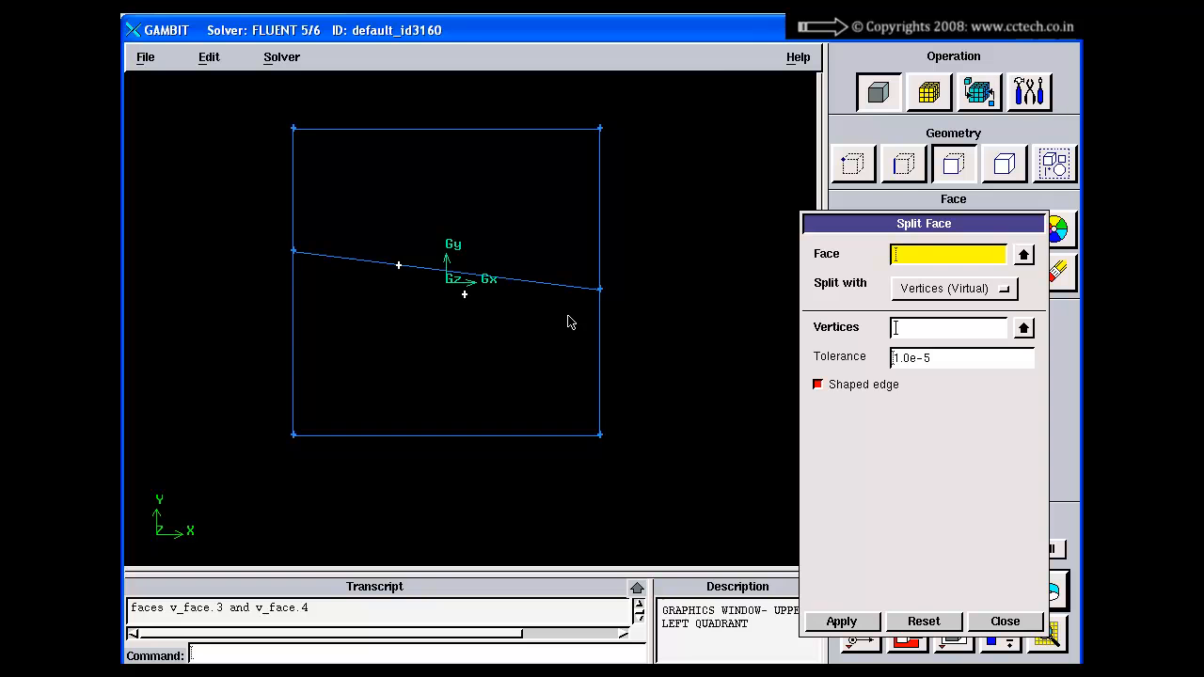
Step: Switch to PowerPoint and review the Vertices (Virtual) split slide, covering Tolerance and the Shaped edge option
{"action": "key", "text": "alt+Tab"}
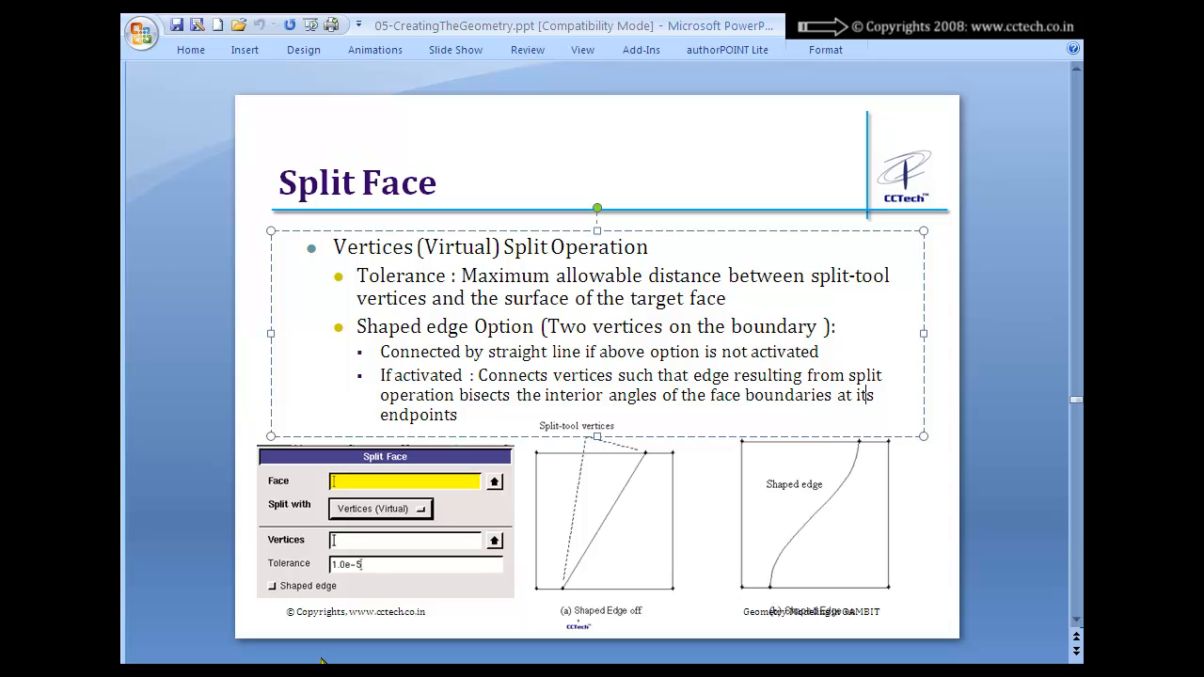
{"action": "mouse_move", "coordinate": [790, 567]}
{"action": "left_mouse_down"}
{"action": "mouse_move", "coordinate": [753, 574]}
{"action": "mouse_move", "coordinate": [760, 607]}
{"action": "mouse_move", "coordinate": [802, 585]}
{"action": "mouse_move", "coordinate": [783, 567]}
{"action": "left_mouse_up"}
{"action": "mouse_move", "coordinate": [872, 431]}
{"action": "left_mouse_down"}
{"action": "mouse_move", "coordinate": [845, 443]}
{"action": "mouse_move", "coordinate": [851, 461]}
{"action": "mouse_move", "coordinate": [863, 422]}
{"action": "left_mouse_up"}
{"action": "key", "text": "Escape"}
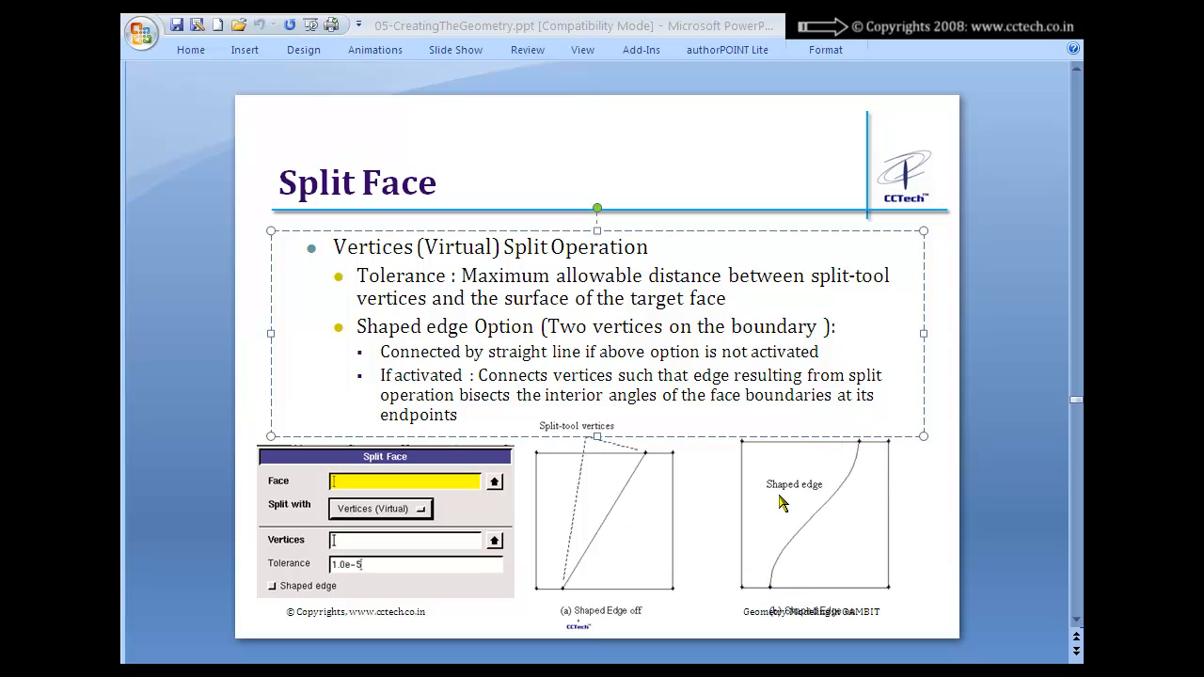
Step: Review the Locations (Virtual) Split Operation slide, including the rules for boundary points and self-intersecting edges
{"action": "scroll", "coordinate": [936, 503], "scroll_direction": "down", "scroll_amount": 1}
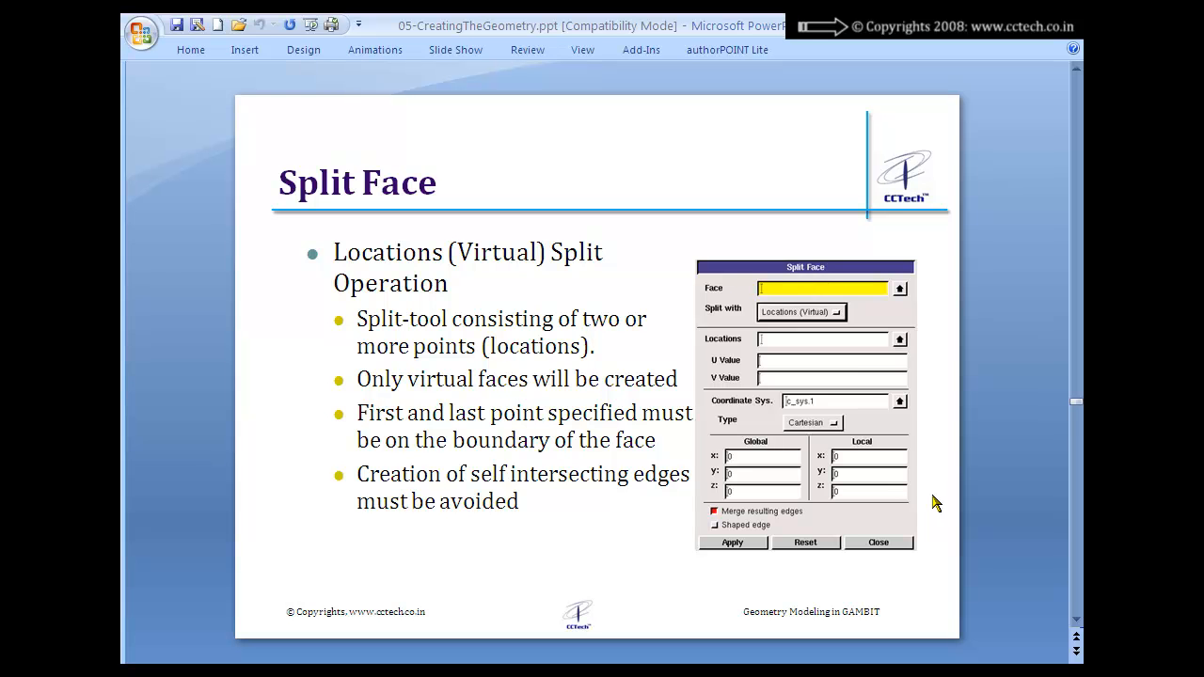
{"action": "left_click_drag", "start_coordinate": [464, 318], "coordinate": [595, 350]}
{"action": "left_click_drag", "start_coordinate": [381, 376], "coordinate": [666, 389]}
{"action": "left_click_drag", "start_coordinate": [366, 408], "coordinate": [618, 441]}
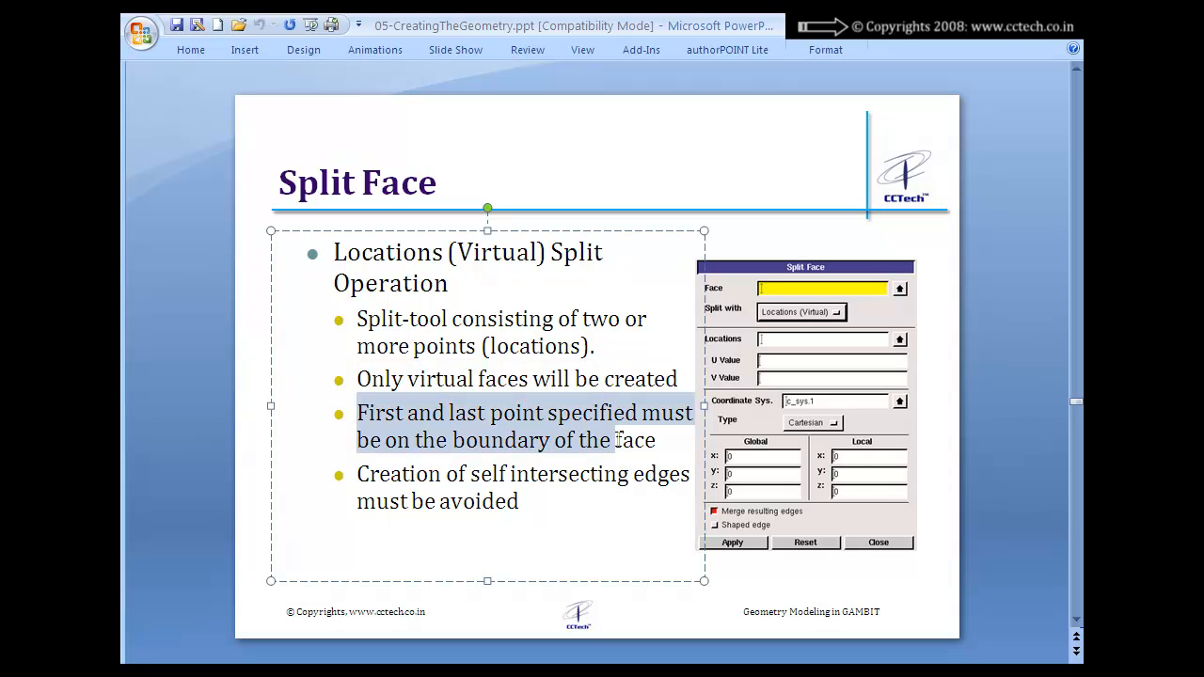
{"action": "left_click_drag", "start_coordinate": [447, 473], "coordinate": [570, 492]}
{"action": "scroll", "coordinate": [572, 489], "scroll_direction": "down", "scroll_amount": 1}
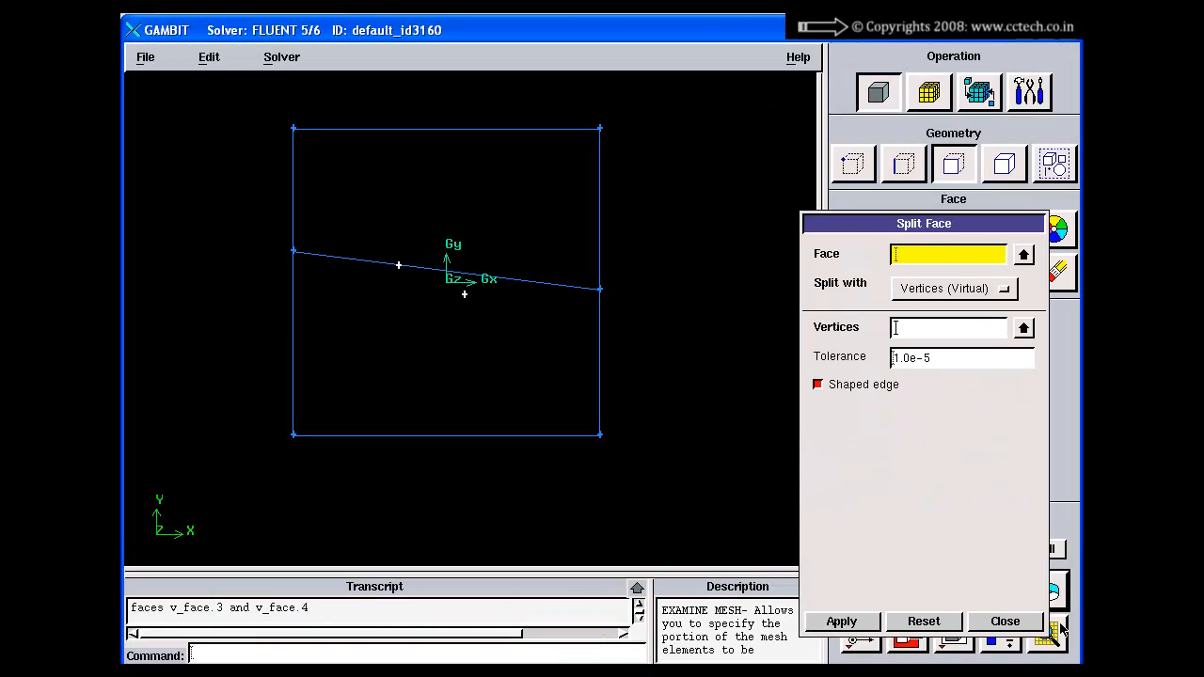
Step: Switch back to GAMBIT and undo the vertex-based split of face.1 along with the vertices created for it
{"action": "left_click", "coordinate": [1065, 605]}
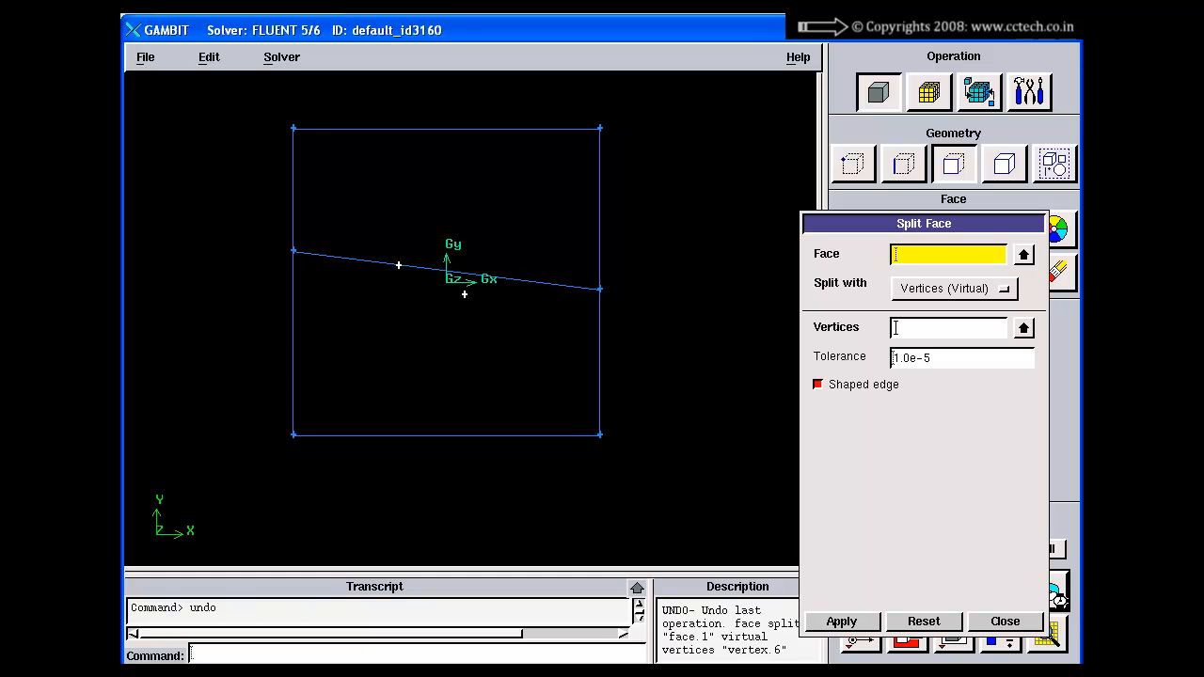
{"action": "left_click", "coordinate": [1065, 604]}
{"action": "left_click", "coordinate": [1066, 604]}
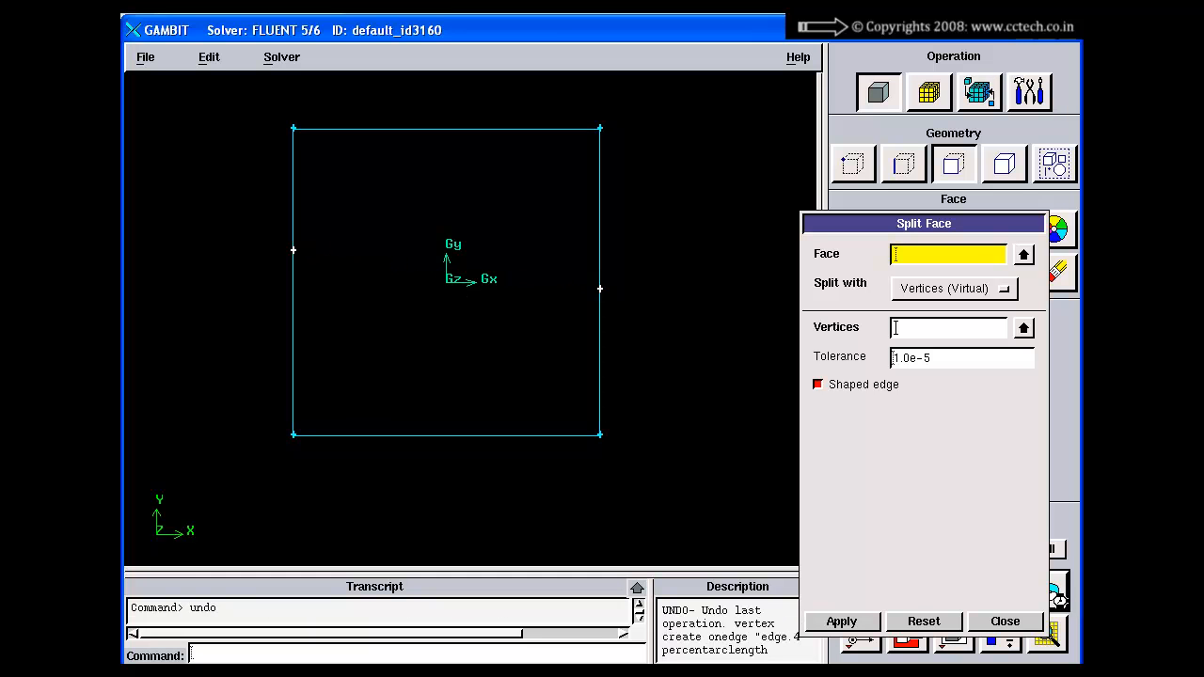
{"action": "left_click", "coordinate": [1065, 604]}
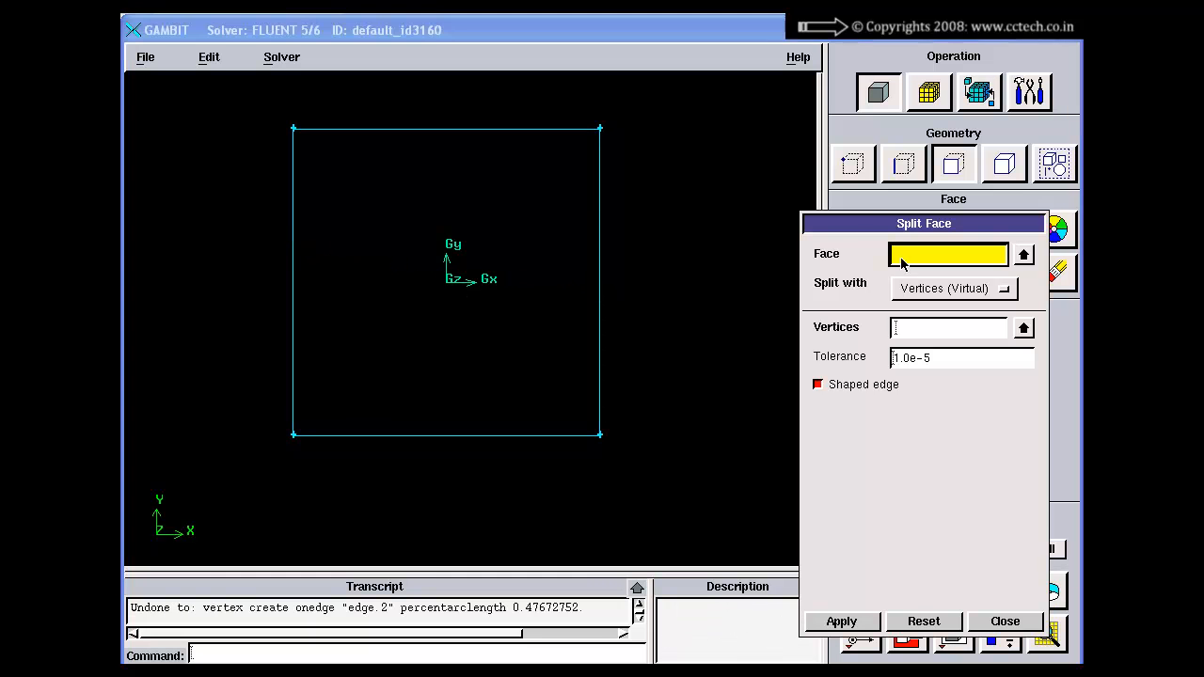
Step: Split face.1 with Locations (Virtual) through four points from about (-5, -0.05) to (5, 0.04), with Merge resulting edges on
{"action": "left_click", "coordinate": [955, 288]}
{"action": "left_click", "coordinate": [946, 307]}
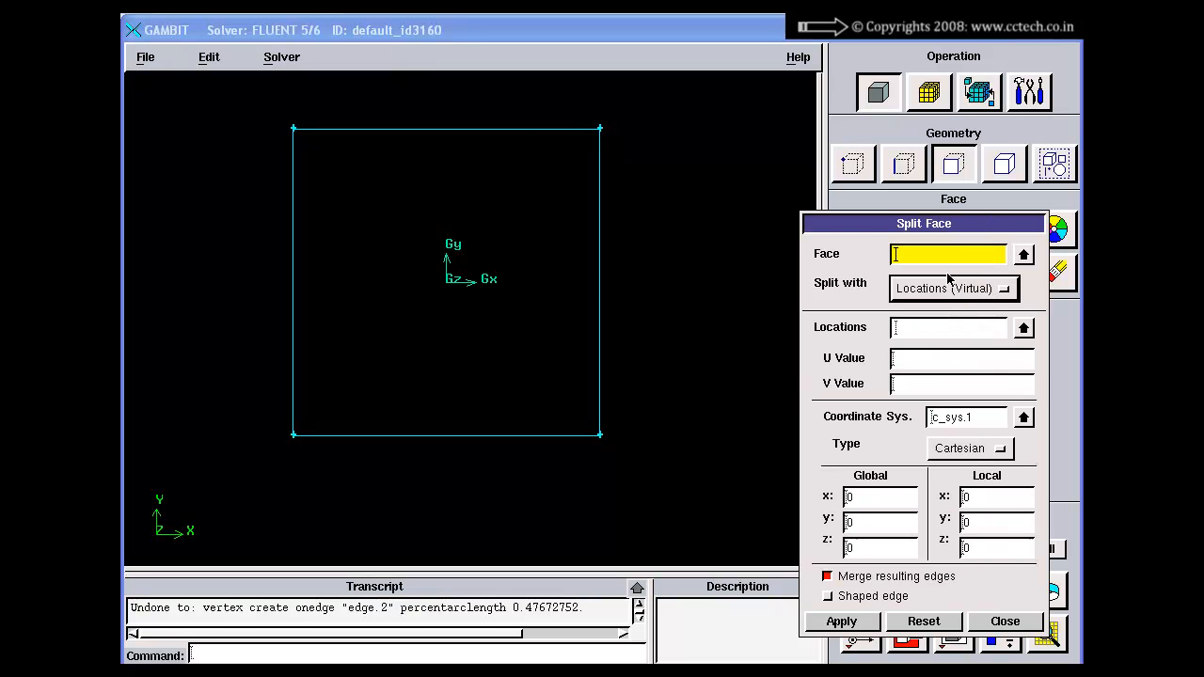
{"action": "left_click", "coordinate": [557, 119], "text": "shift"}
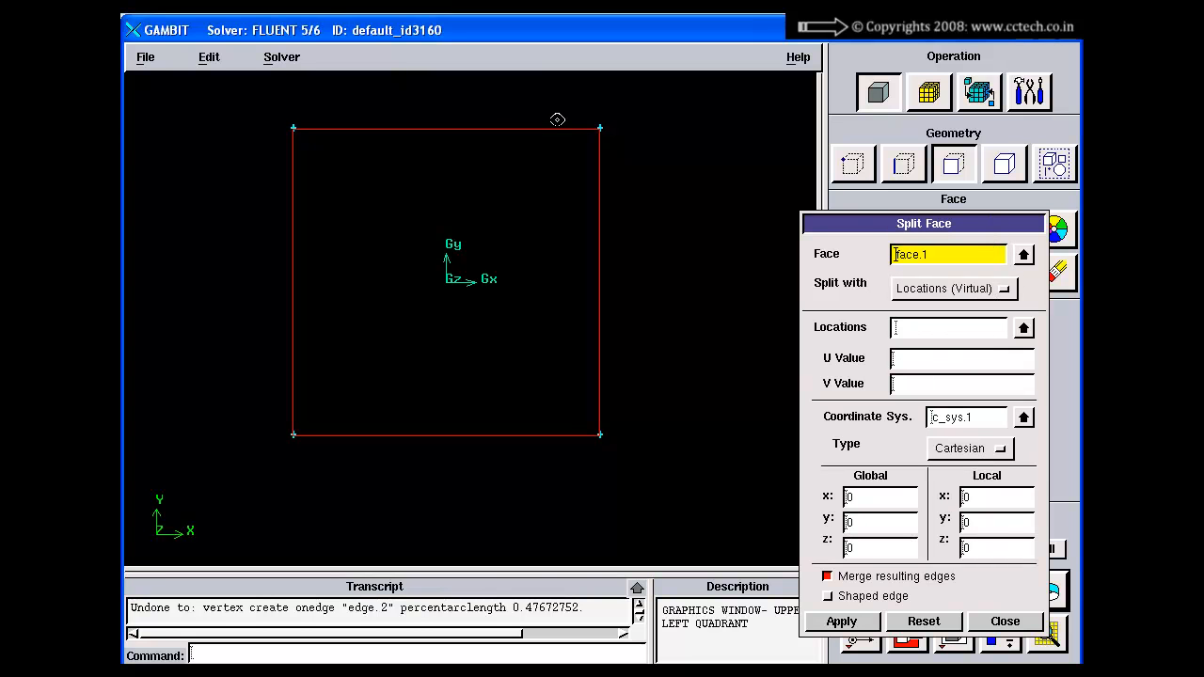
{"action": "middle_click", "coordinate": [648, 120], "text": "shift"}
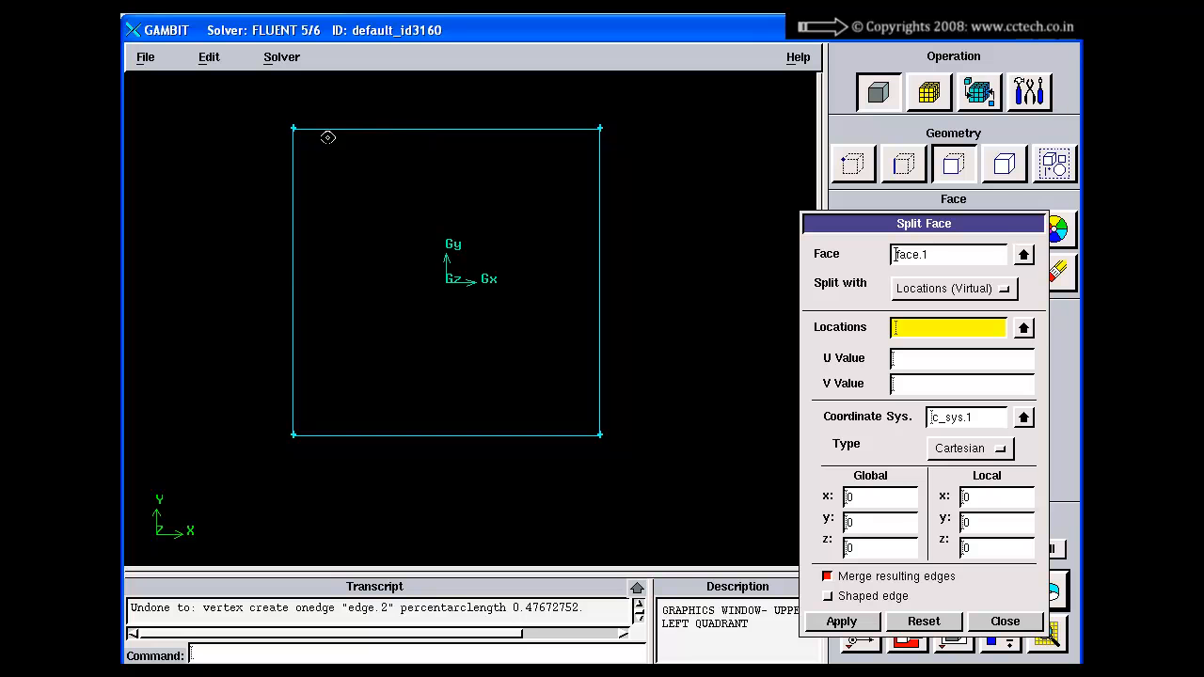
{"action": "left_click", "coordinate": [292, 283], "text": "shift"}
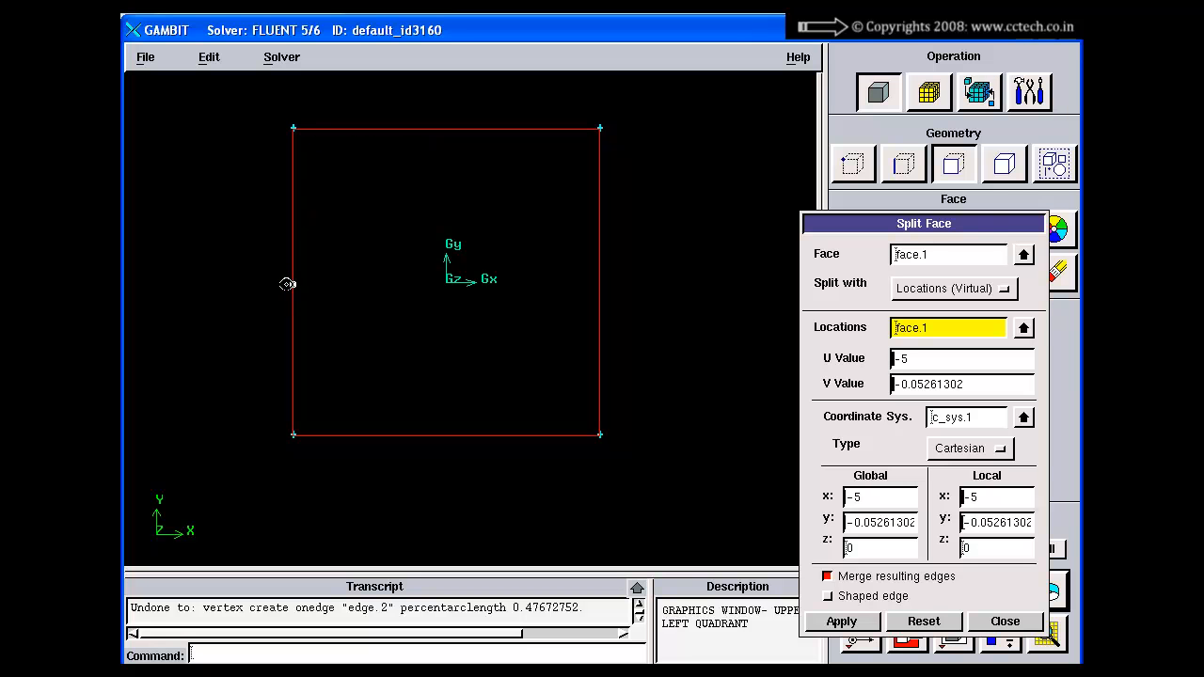
{"action": "left_click_drag", "start_coordinate": [413, 137], "coordinate": [404, 307], "text": "shift"}
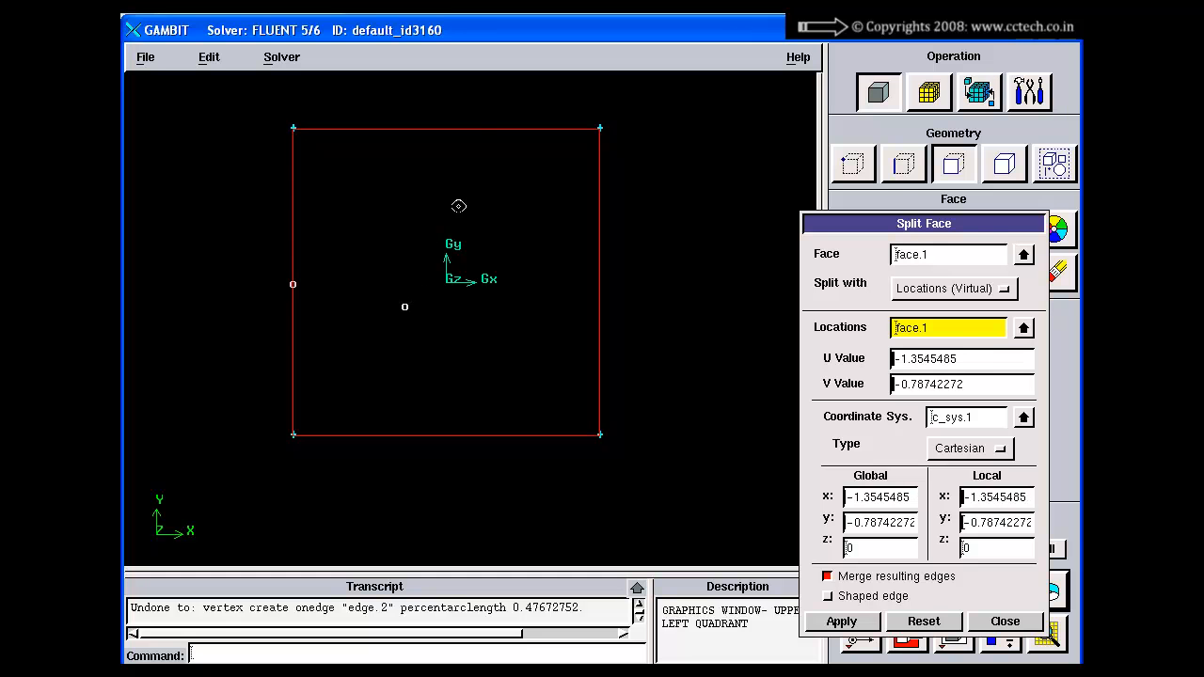
{"action": "left_click_drag", "start_coordinate": [478, 139], "coordinate": [501, 310], "text": "shift"}
{"action": "left_click_drag", "start_coordinate": [601, 284], "coordinate": [600, 281], "text": "shift"}
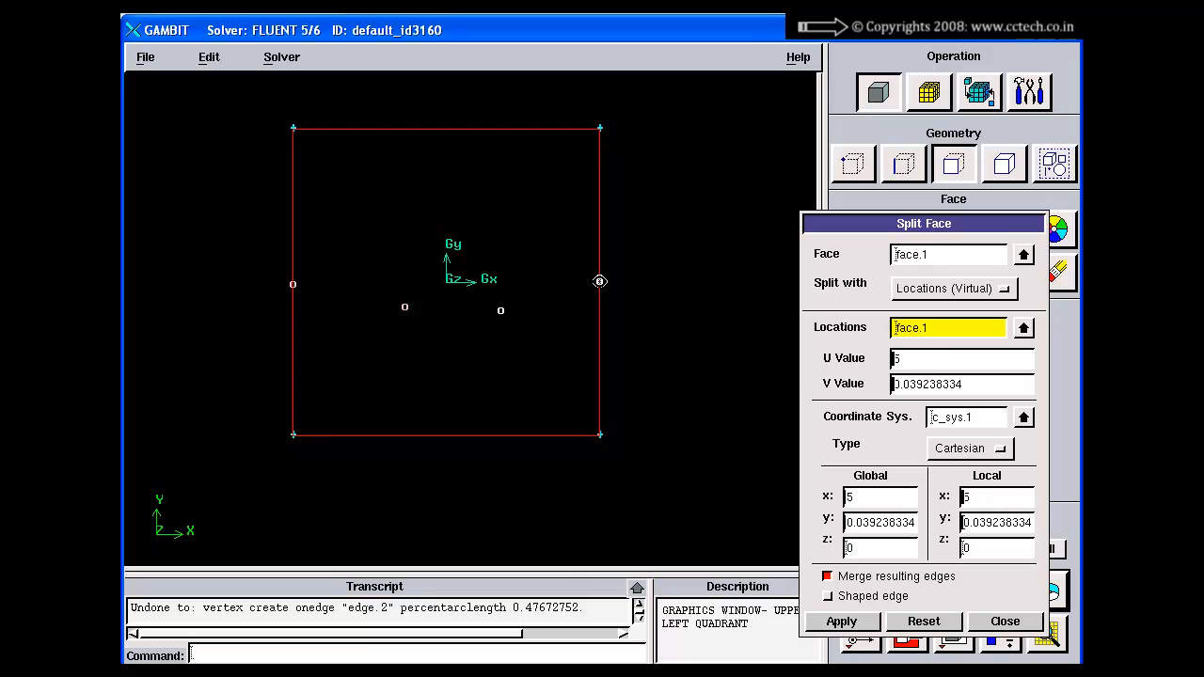
{"action": "middle_click", "coordinate": [682, 245], "text": "shift"}
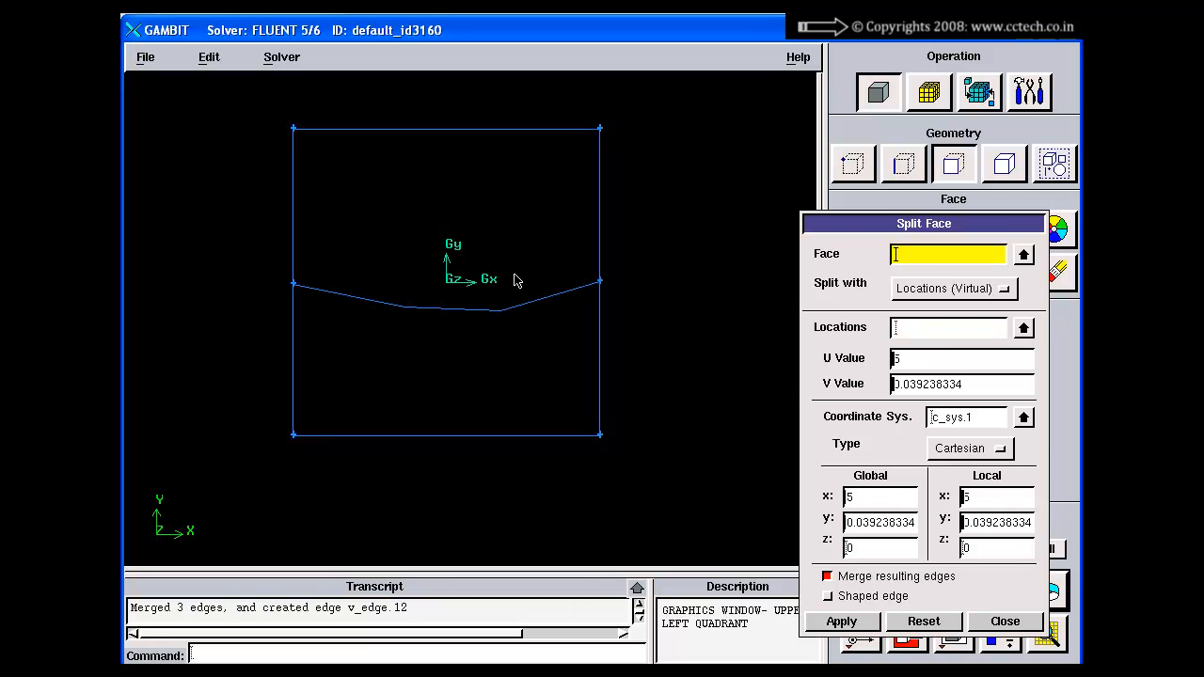
{"action": "right_click_drag", "start_coordinate": [462, 314], "coordinate": [467, 366]}
{"action": "middle_click_drag", "start_coordinate": [468, 366], "coordinate": [454, 414]}
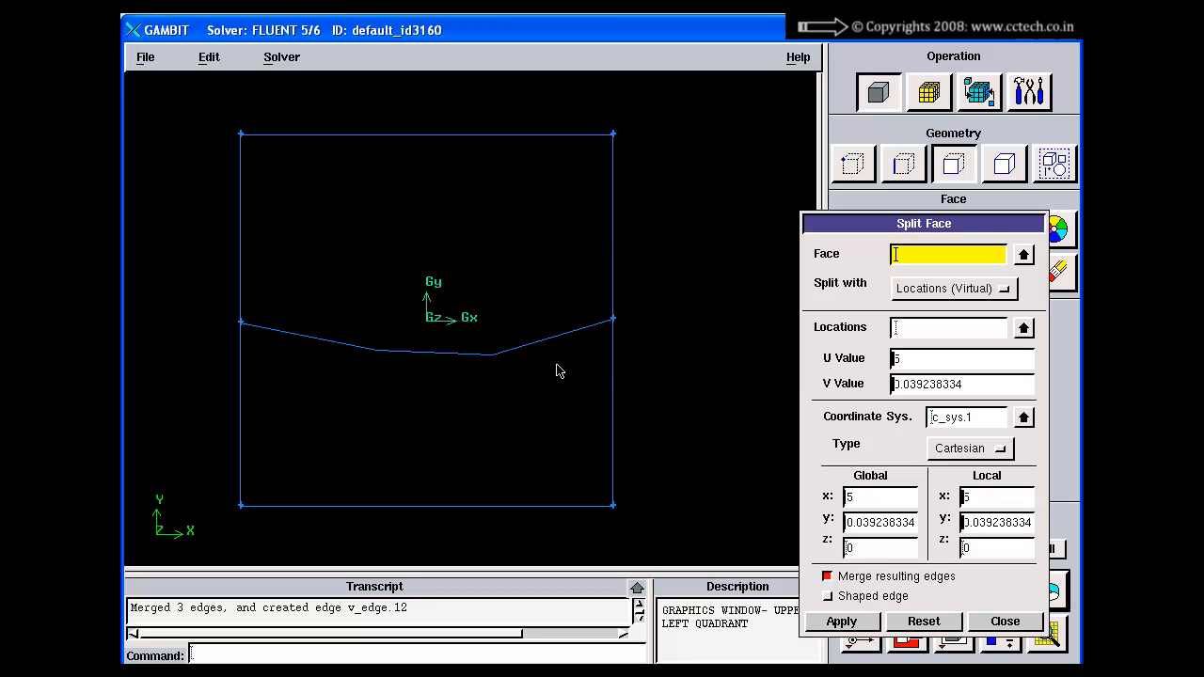
Step: Turn Merge resulting edges off and Shaped edge on, and undo the merged-edge split of face.1
{"action": "right_click_drag", "start_coordinate": [627, 396], "coordinate": [616, 252]}
{"action": "left_click_drag", "start_coordinate": [896, 229], "coordinate": [888, 193]}
{"action": "left_click", "coordinate": [844, 533]}
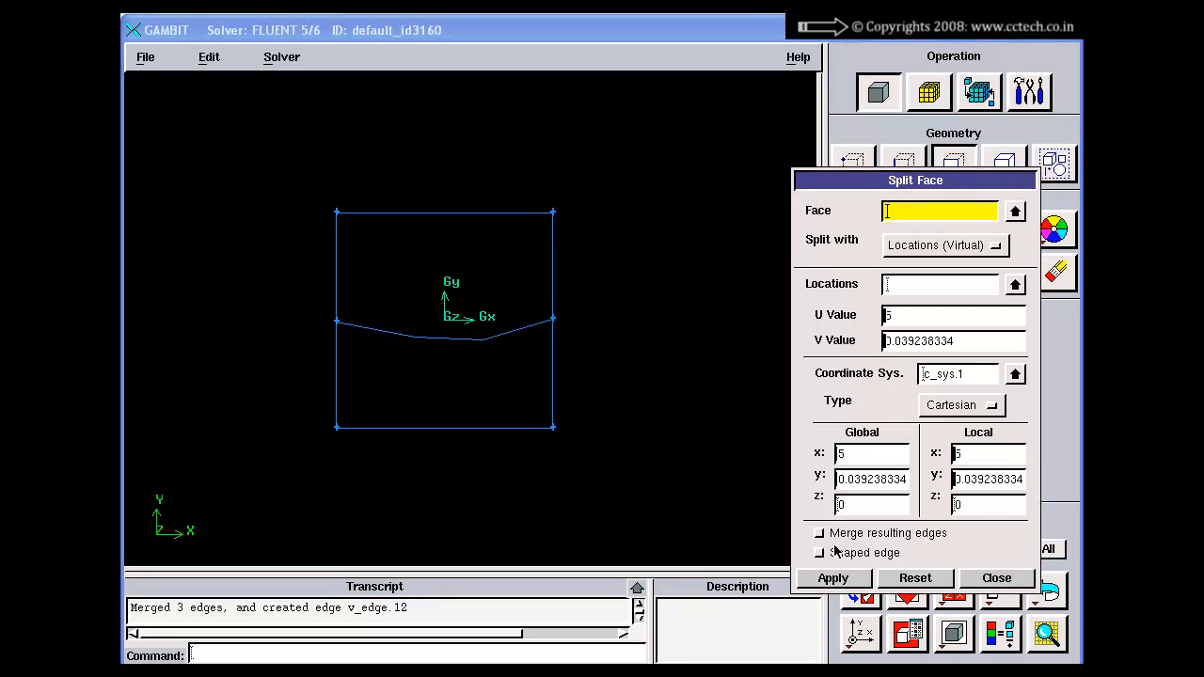
{"action": "left_click", "coordinate": [822, 531]}
{"action": "left_click", "coordinate": [820, 553]}
{"action": "left_click", "coordinate": [819, 534]}
{"action": "left_click", "coordinate": [1048, 593]}
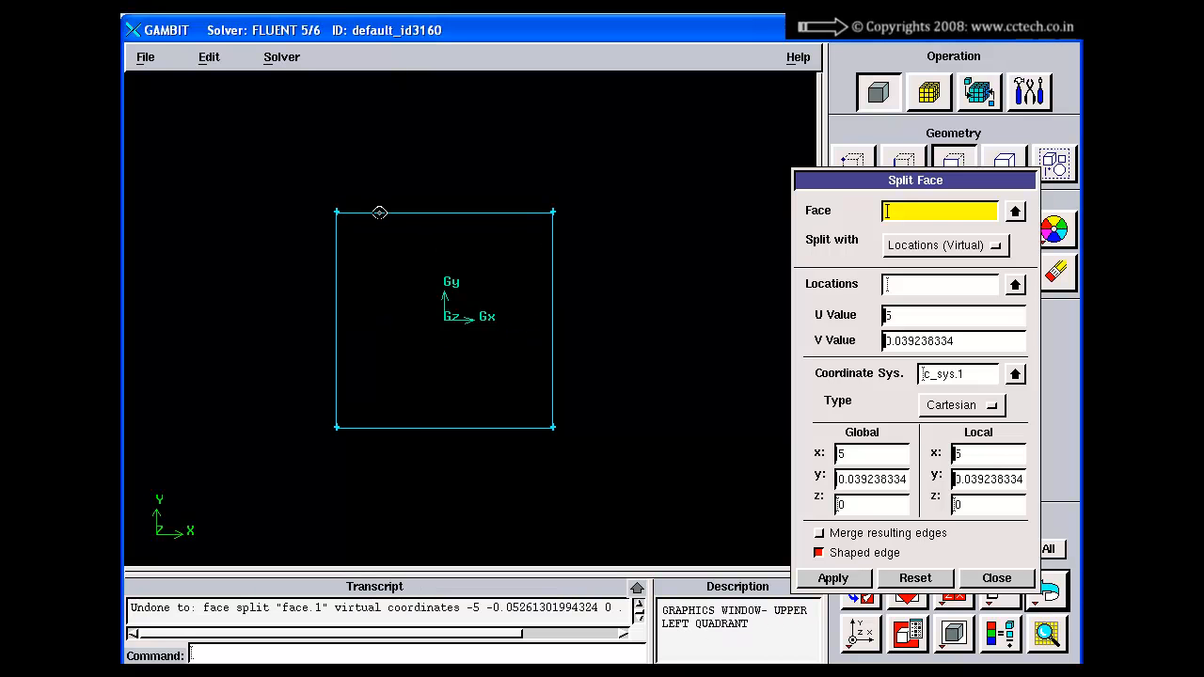
Step: Split face.1 through four locations from about (-5, 0.23) to (5, -0.94), with Merge resulting edges off and Shaped edge on
{"action": "left_click", "coordinate": [334, 297], "text": "shift"}
{"action": "middle_click", "coordinate": [333, 314], "text": "shift"}
{"action": "left_click", "coordinate": [334, 314], "text": "shift"}
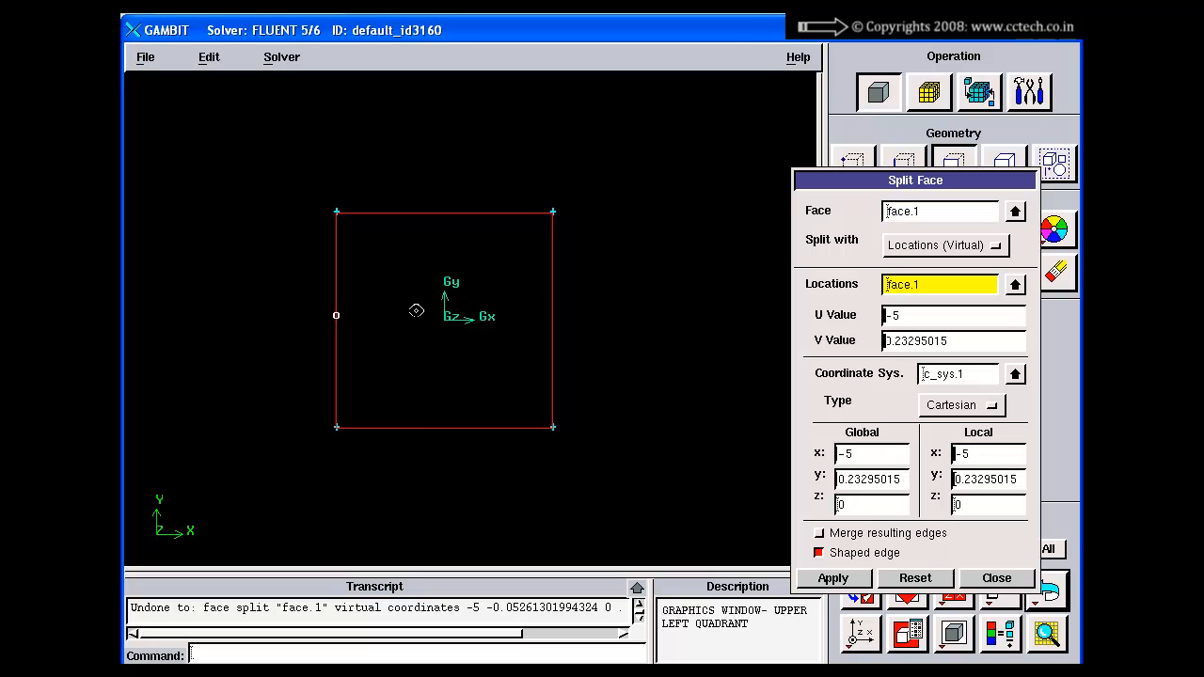
{"action": "left_click_drag", "start_coordinate": [398, 215], "coordinate": [405, 332], "text": "shift"}
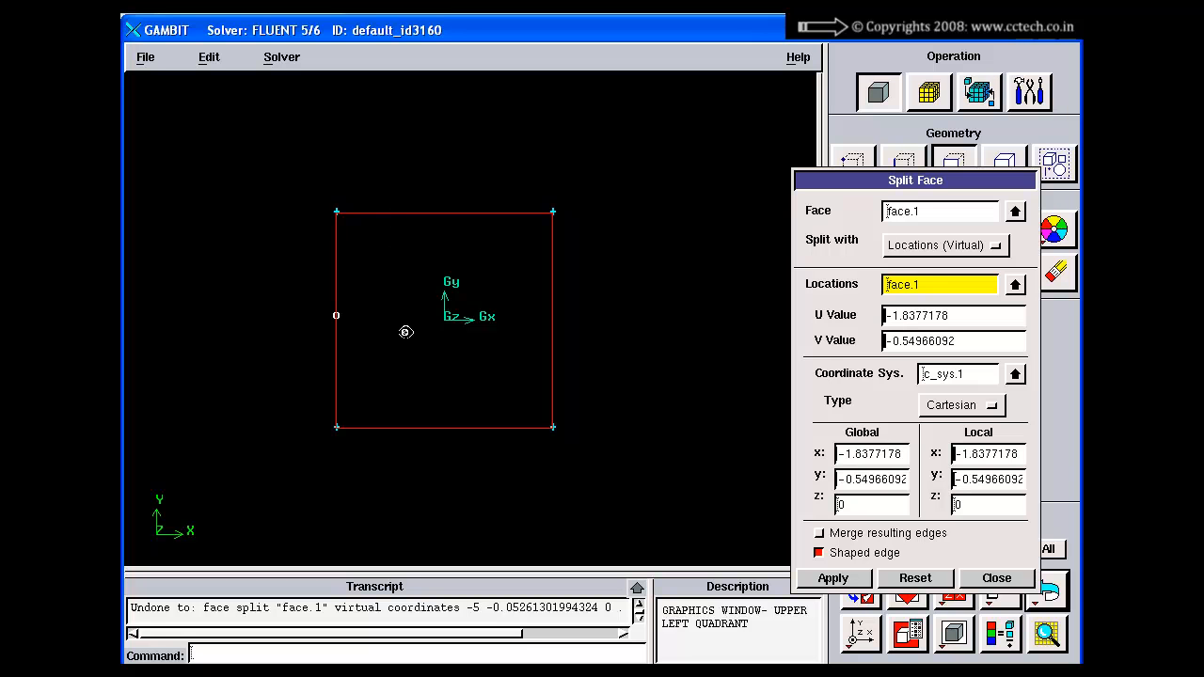
{"action": "left_click_drag", "start_coordinate": [455, 217], "coordinate": [556, 341], "text": "shift"}
{"action": "middle_click", "coordinate": [633, 318], "text": "shift"}
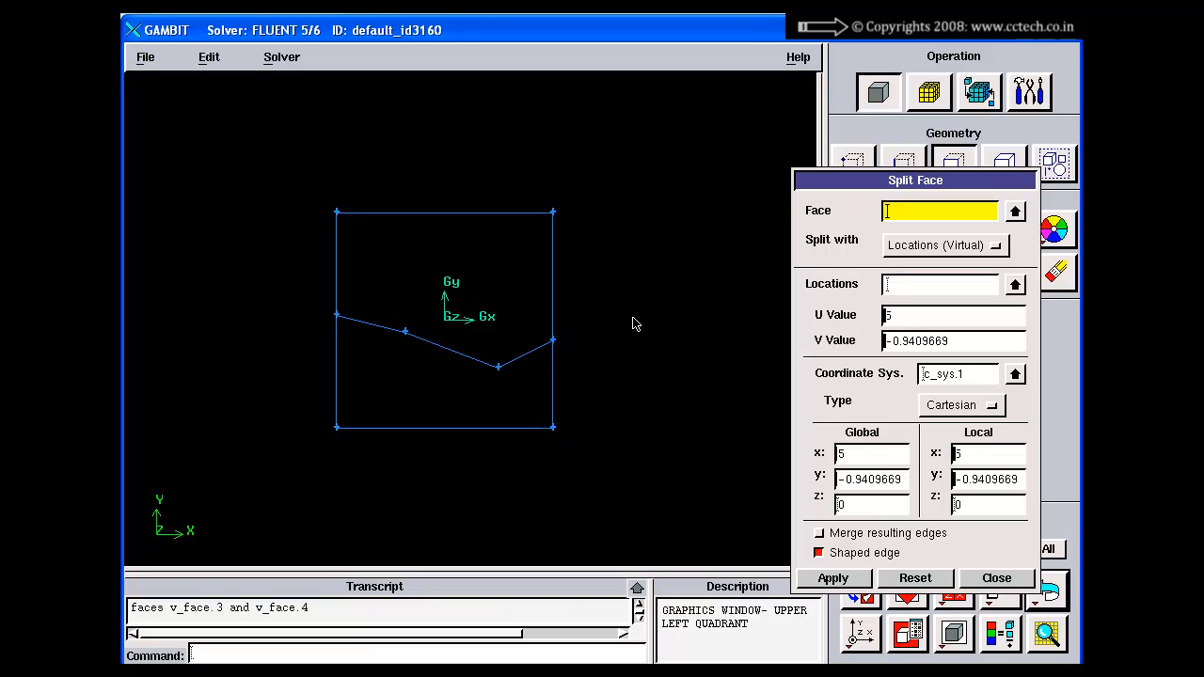
Step: Undo the unmerged split of face.1 and turn Merge resulting edges back on
{"action": "right_click_drag", "start_coordinate": [337, 308], "coordinate": [398, 349]}
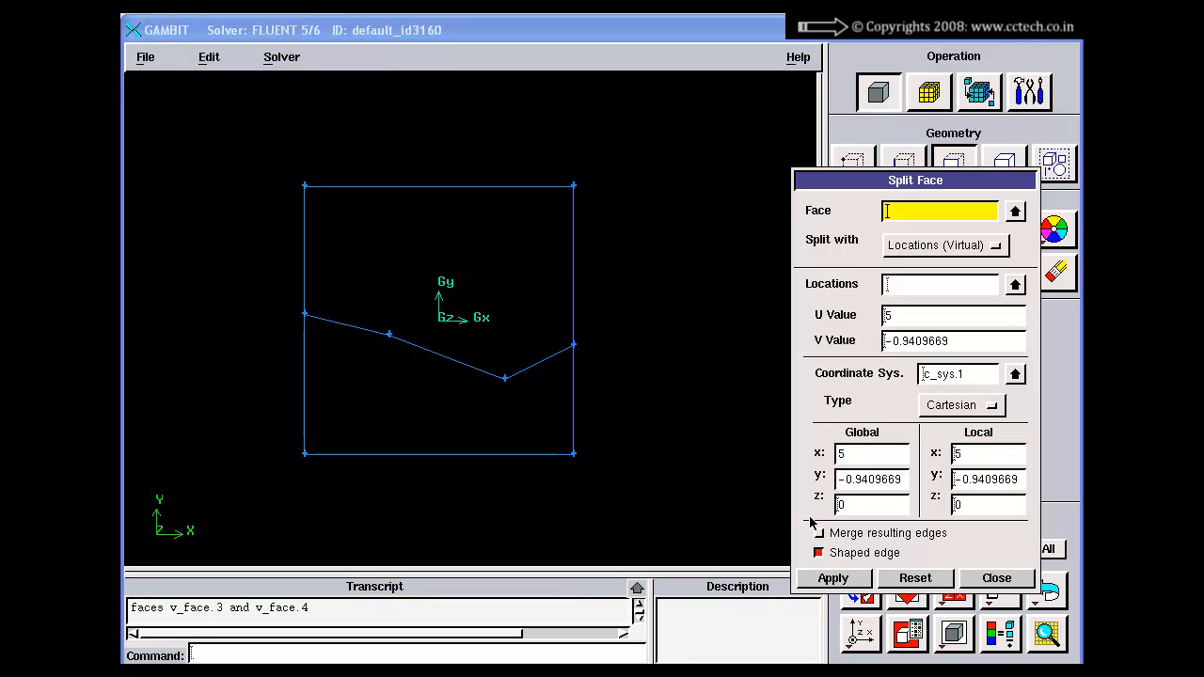
{"action": "left_click", "coordinate": [1052, 593]}
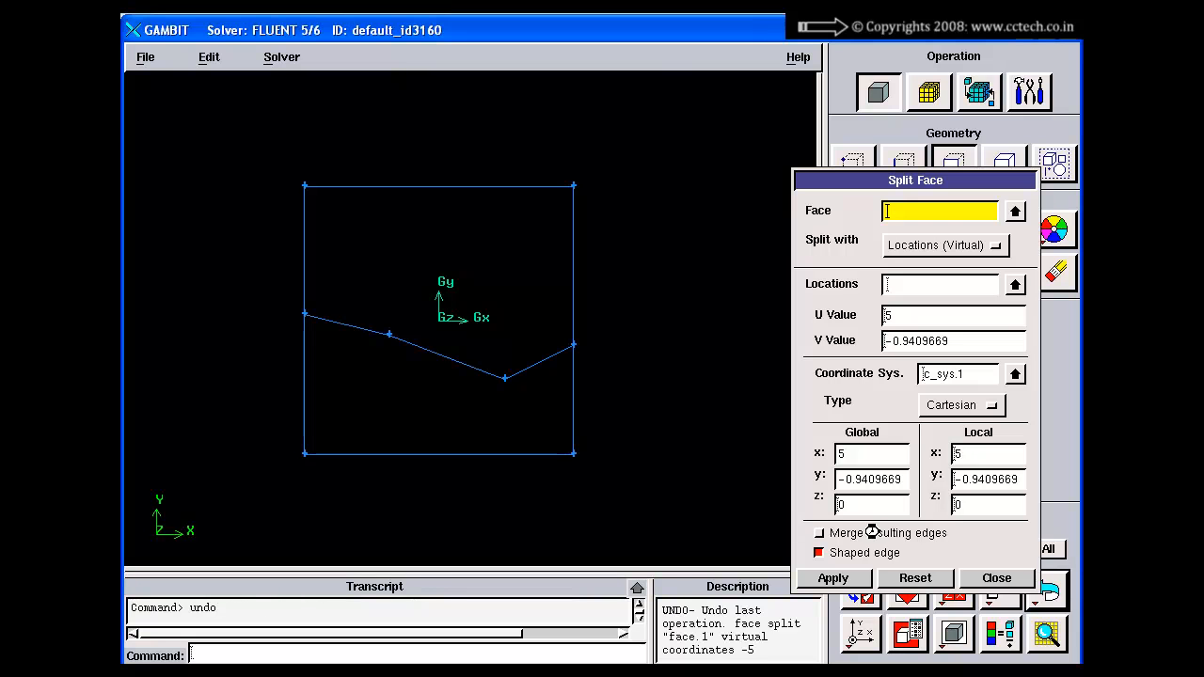
{"action": "left_click", "coordinate": [819, 534]}
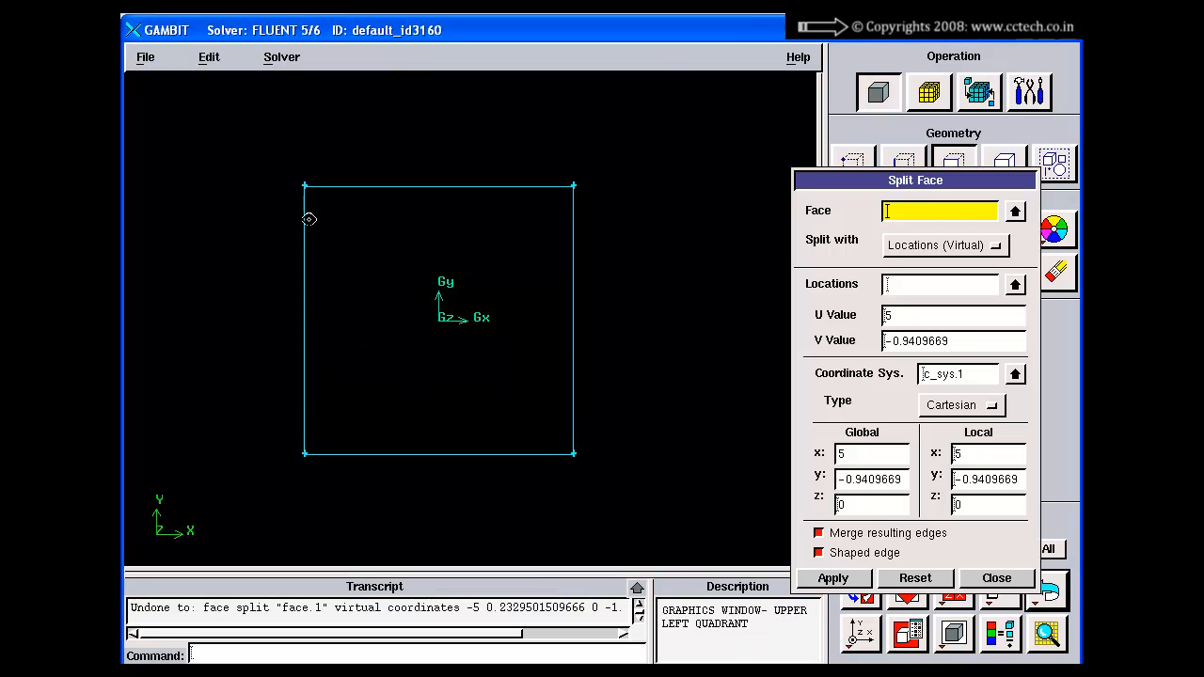
Step: Split face.1 through four locations ending at about (5, 0.51) on its right edge, with Merge resulting edges and Shaped edge both on
{"action": "left_click_drag", "start_coordinate": [307, 219], "coordinate": [297, 318], "text": "shift"}
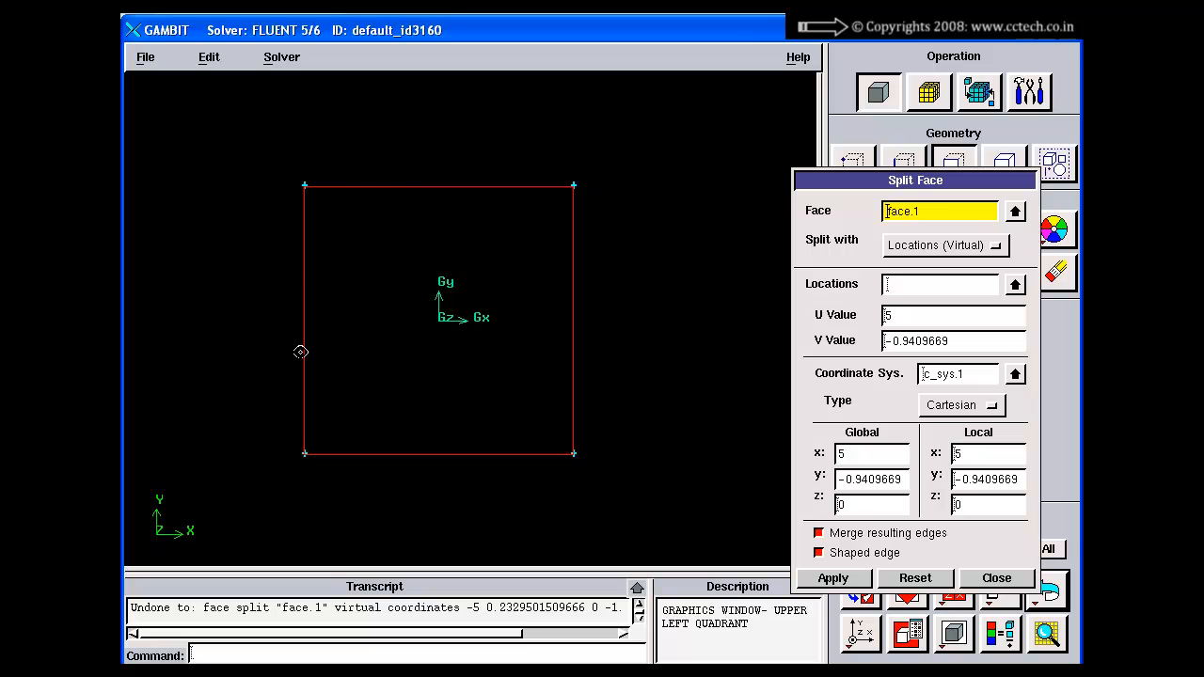
{"action": "right_click", "coordinate": [308, 339], "text": "shift"}
{"action": "left_click_drag", "start_coordinate": [304, 327], "coordinate": [315, 343], "text": "shift"}
{"action": "left_click_drag", "start_coordinate": [399, 213], "coordinate": [482, 308], "text": "shift"}
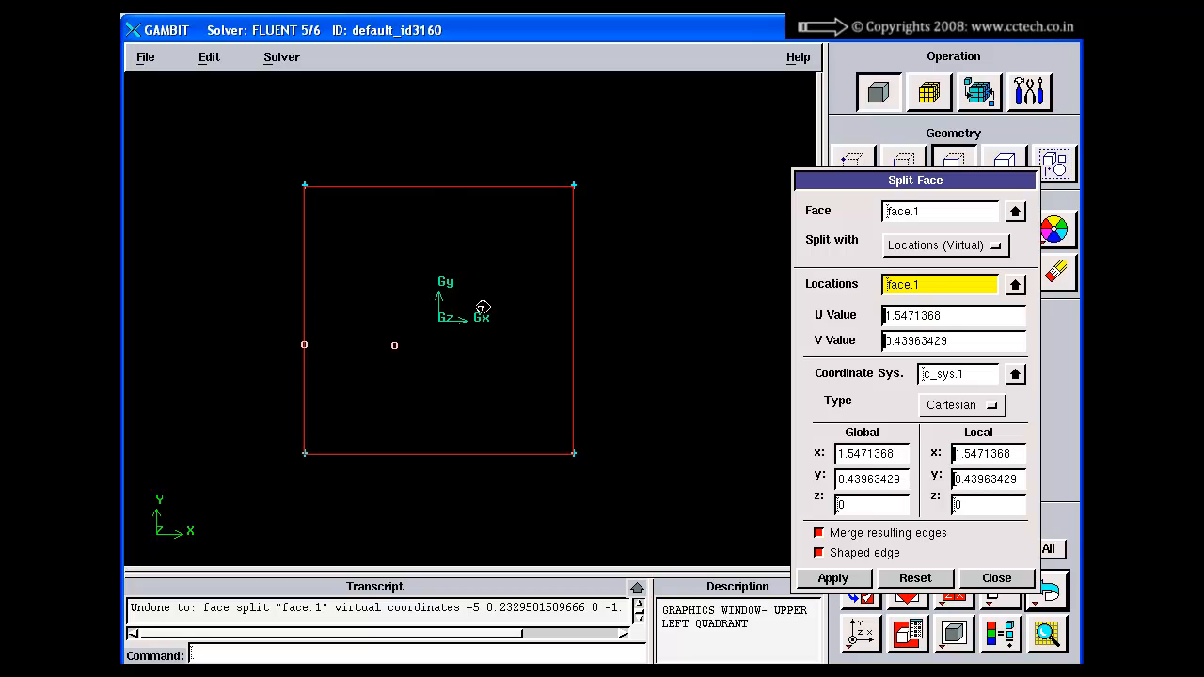
{"action": "left_click_drag", "start_coordinate": [535, 208], "coordinate": [568, 309], "text": "shift"}
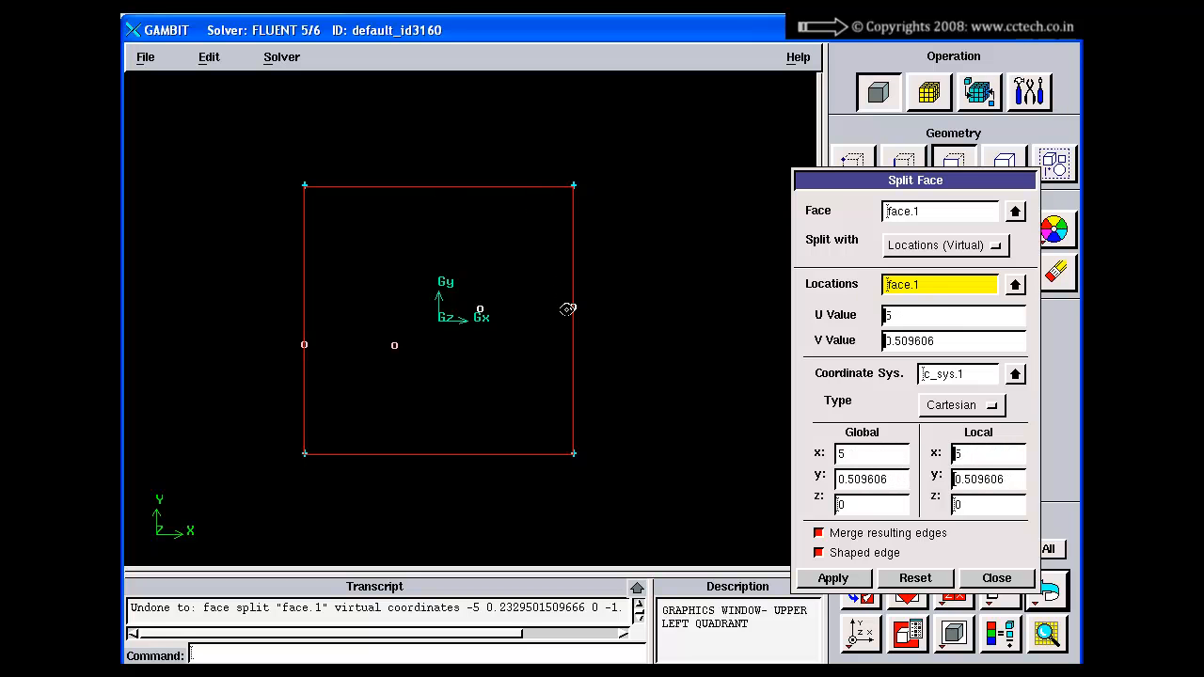
{"action": "left_click", "coordinate": [832, 577]}
{"action": "right_click_drag", "start_coordinate": [667, 310], "coordinate": [670, 416]}
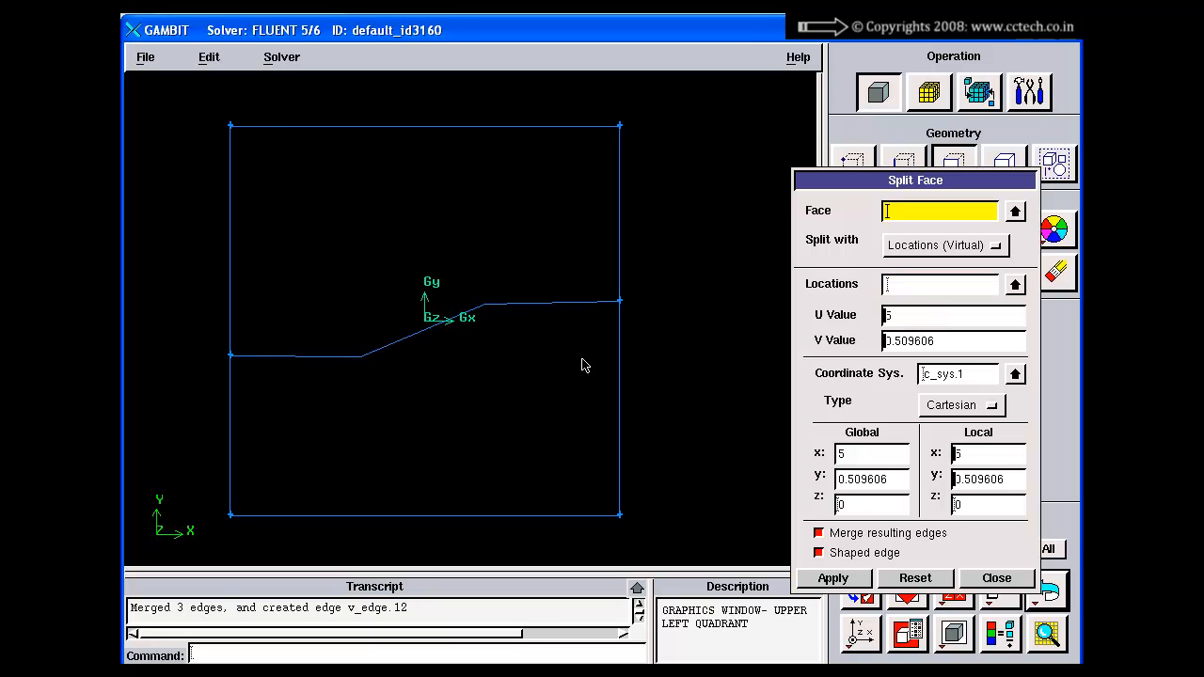
Step: Examine the split type options and the U Value and V Value parameters for locations in the Split Face form
{"action": "left_click", "coordinate": [959, 246]}
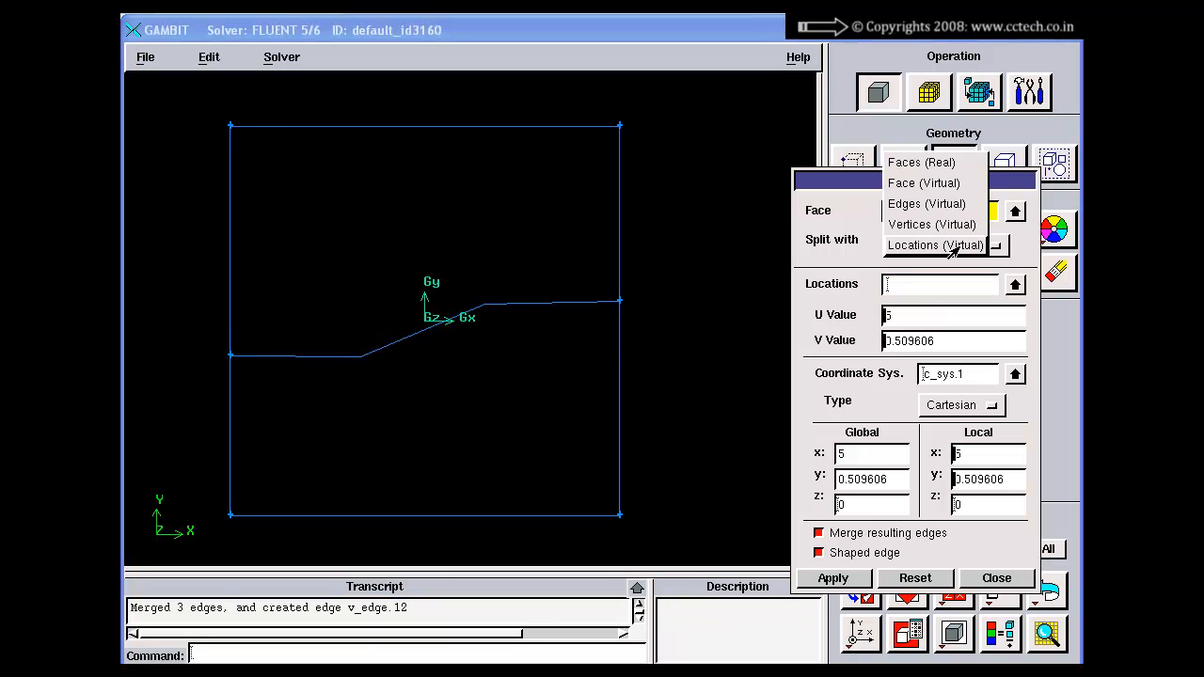
{"action": "left_click", "coordinate": [933, 316]}
{"action": "left_click_drag", "start_coordinate": [958, 339], "coordinate": [842, 339]}
{"action": "left_click_drag", "start_coordinate": [923, 316], "coordinate": [870, 327]}
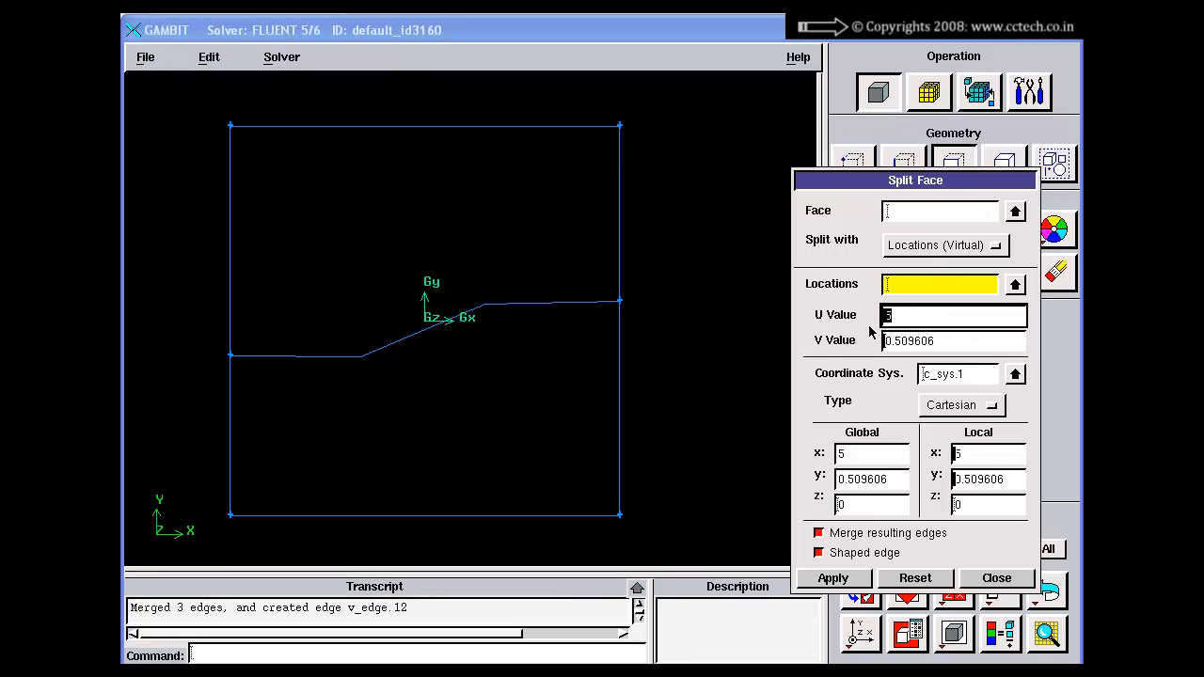
{"action": "left_click_drag", "start_coordinate": [956, 352], "coordinate": [863, 354]}
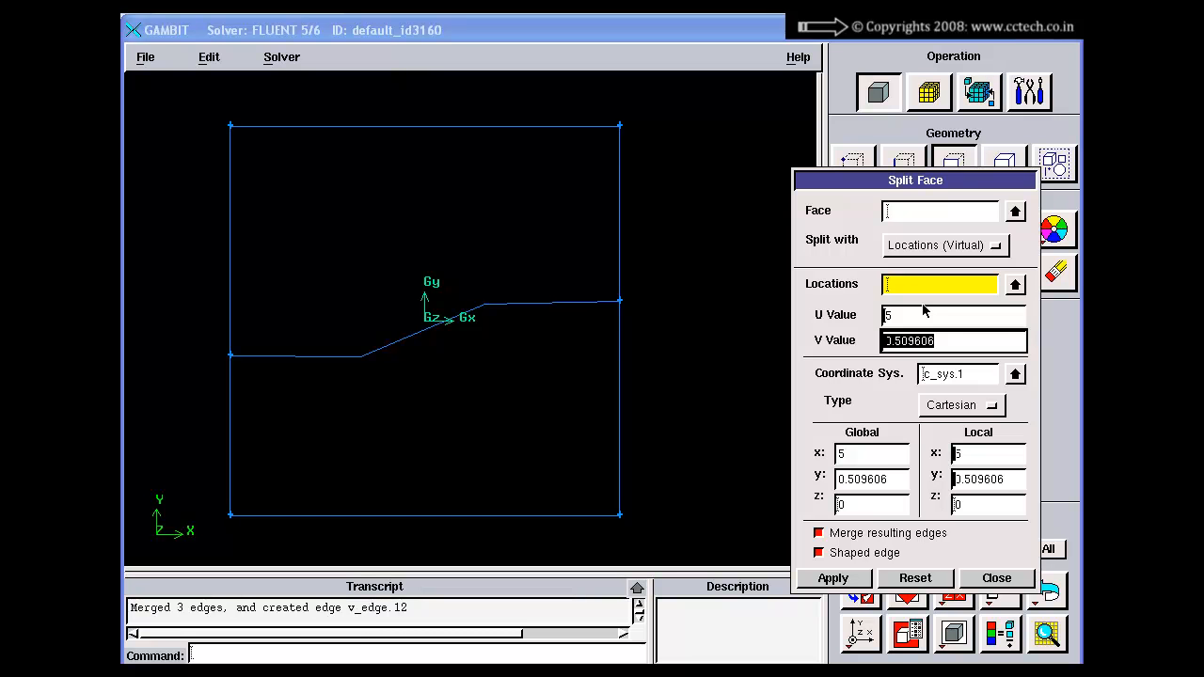
{"action": "left_click_drag", "start_coordinate": [911, 316], "coordinate": [853, 327]}
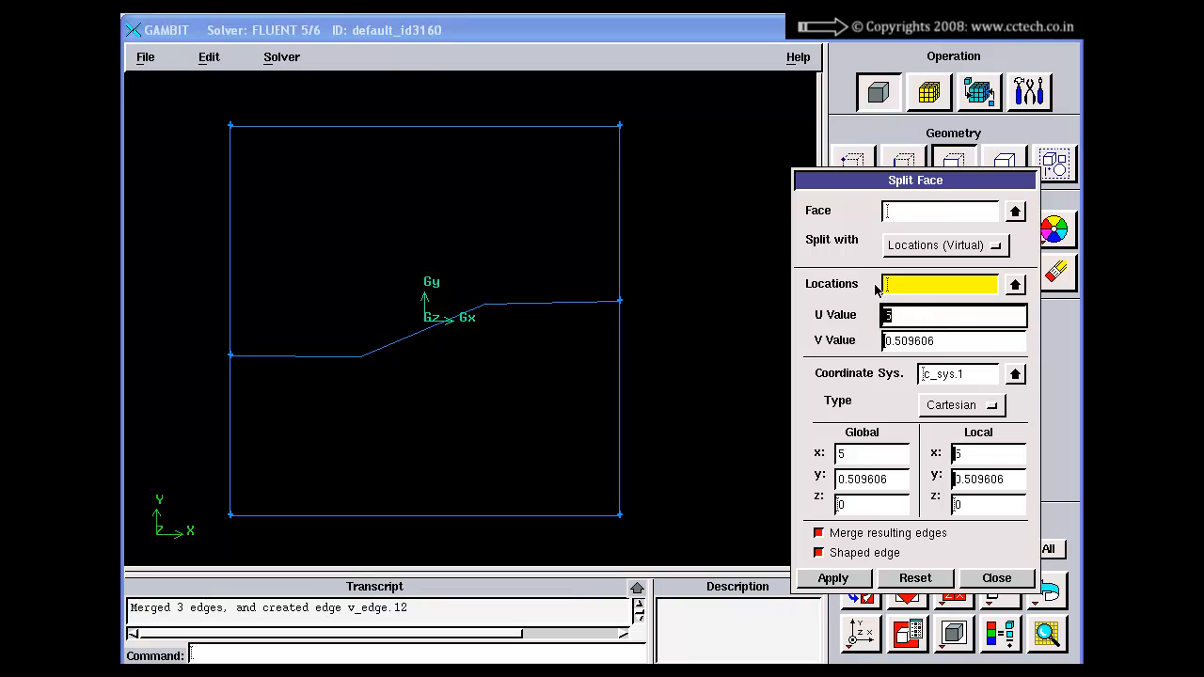
{"action": "left_click_drag", "start_coordinate": [971, 336], "coordinate": [872, 345]}
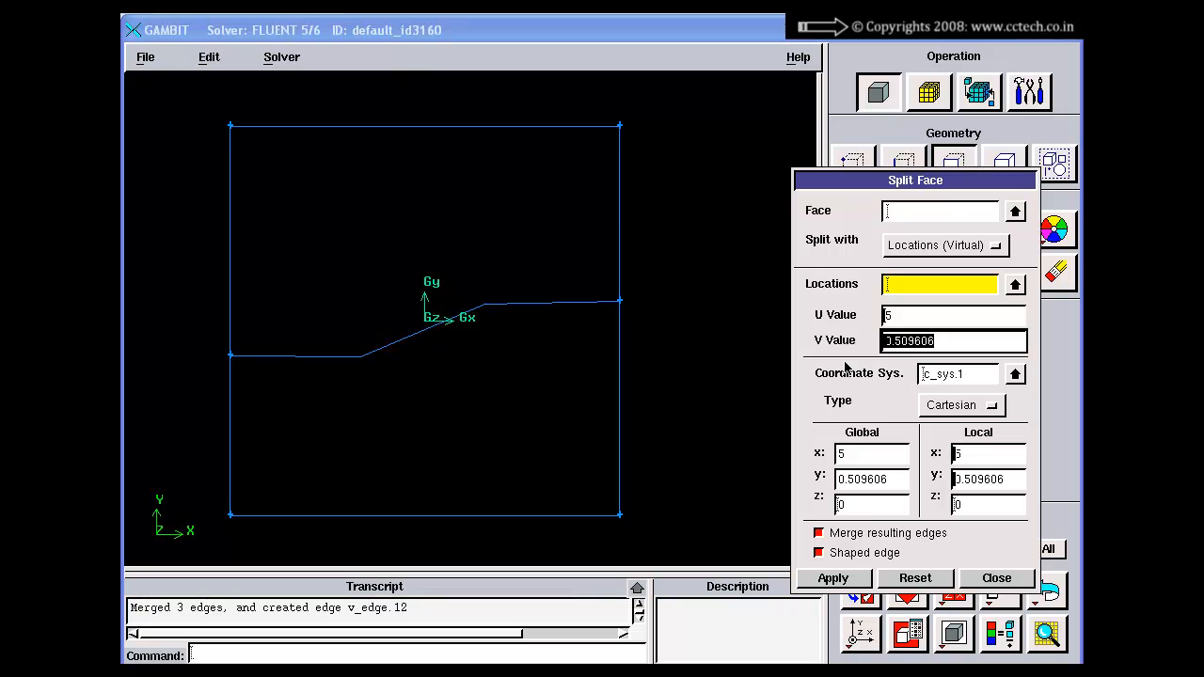
{"action": "left_click", "coordinate": [937, 345]}
Step: Reset and close the Split Face form, and switch to the Merge Faces slide in PowerPoint
{"action": "left_click", "coordinate": [913, 578]}
{"action": "left_click", "coordinate": [1007, 578]}
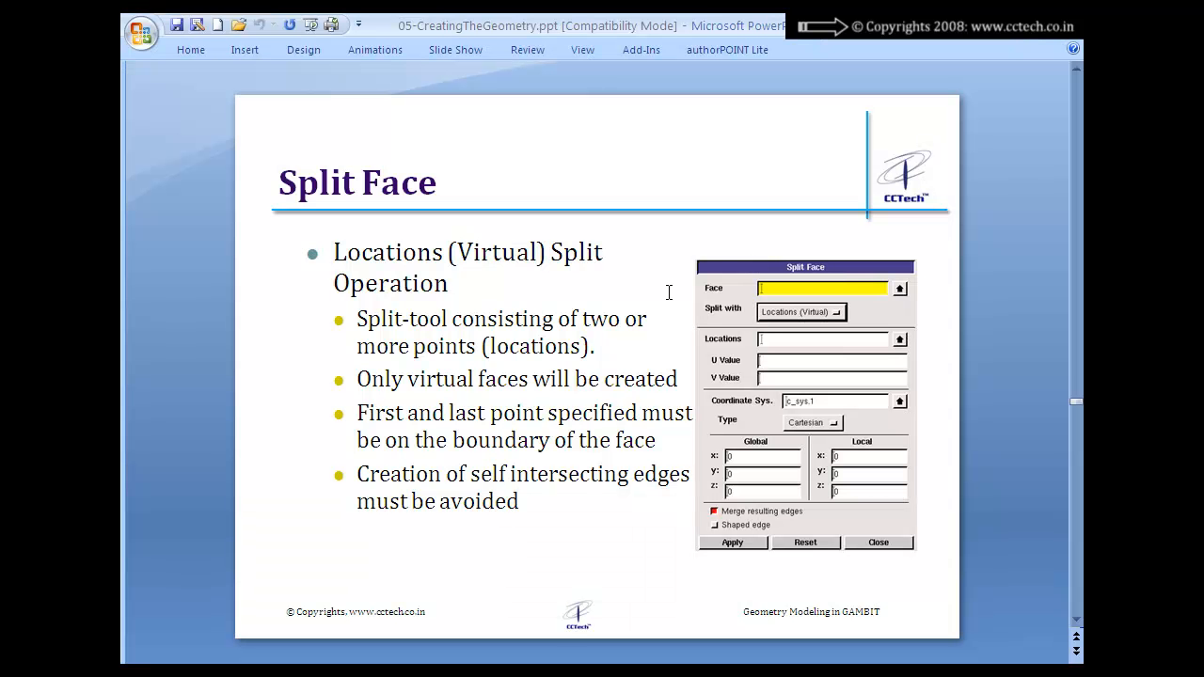
{"action": "scroll", "coordinate": [669, 292], "scroll_direction": "down", "scroll_amount": 1}
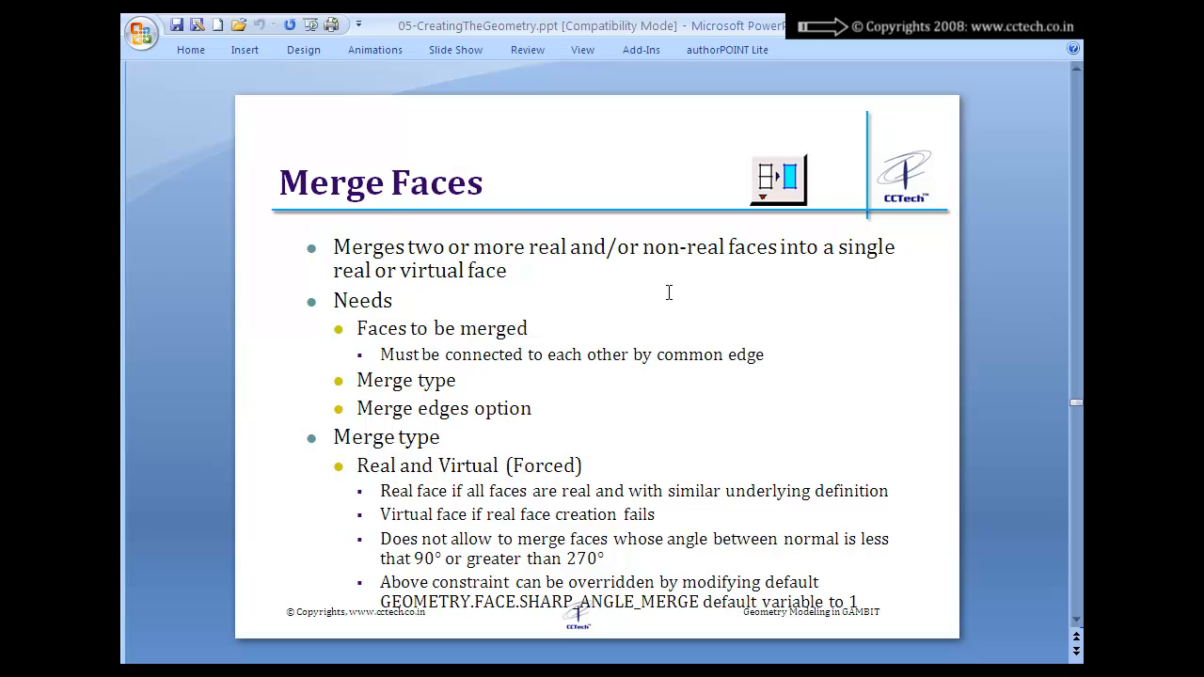
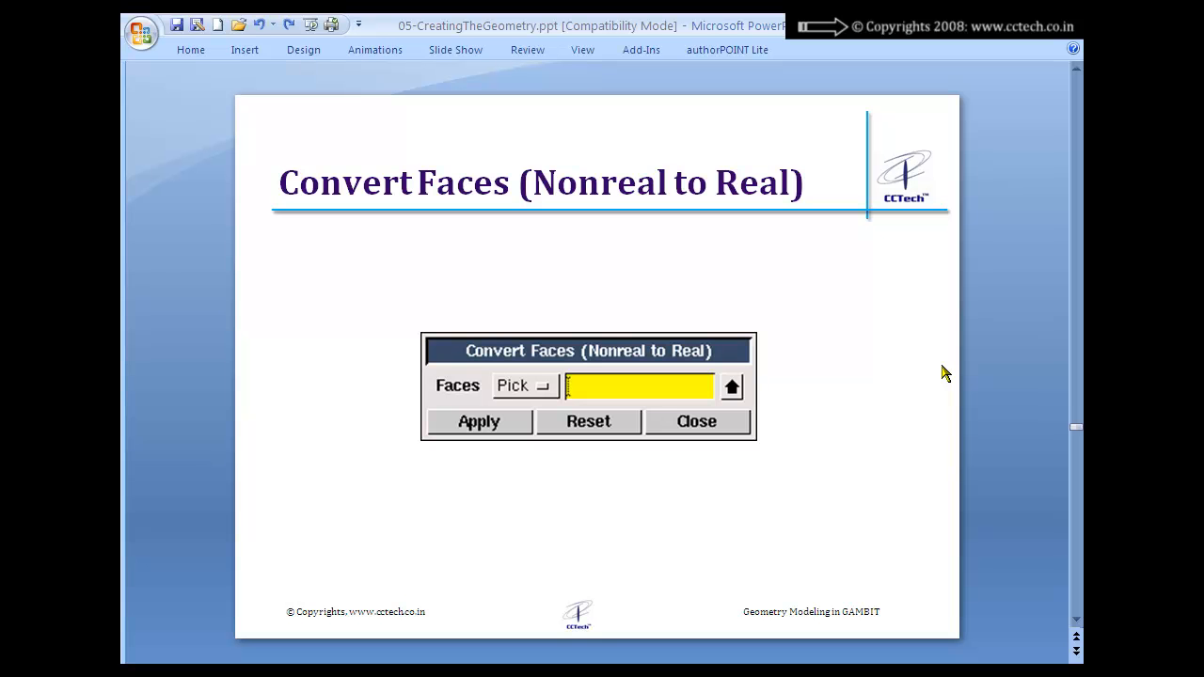
Step: Review the Other Operations slide covering Summarize Faces, Topology Check and Geometry Check
{"action": "scroll", "coordinate": [944, 372], "scroll_direction": "down", "scroll_amount": 1}
{"action": "left_click", "coordinate": [414, 260]}
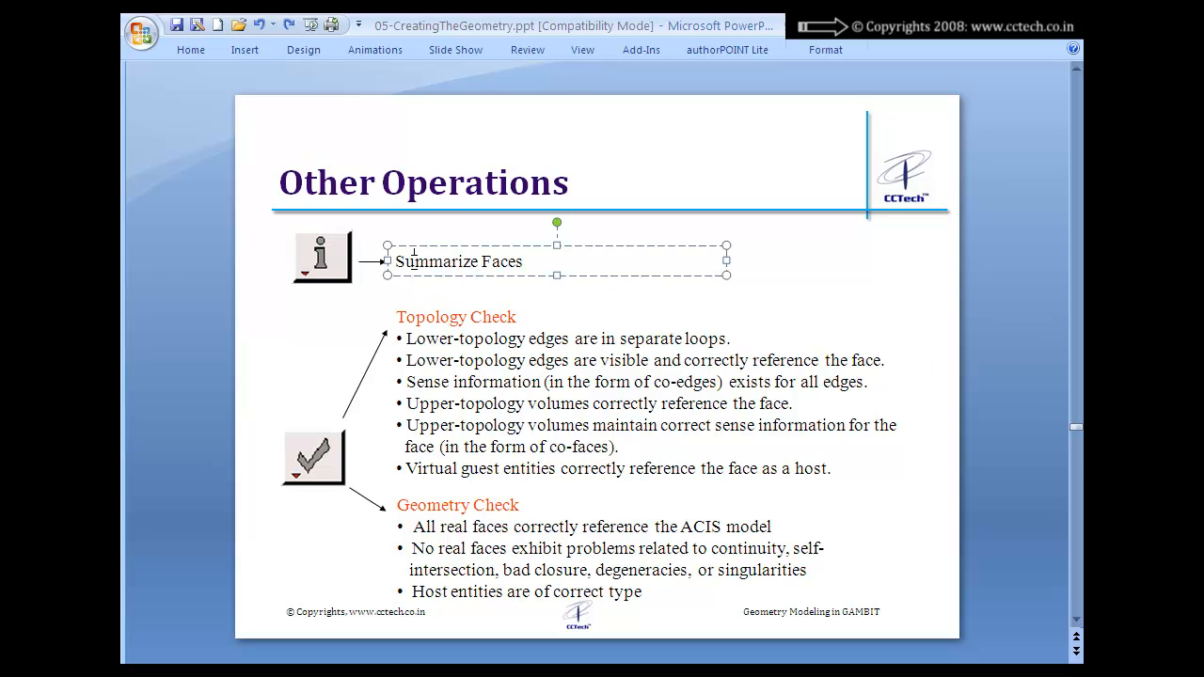
{"action": "left_click", "coordinate": [1000, 265]}
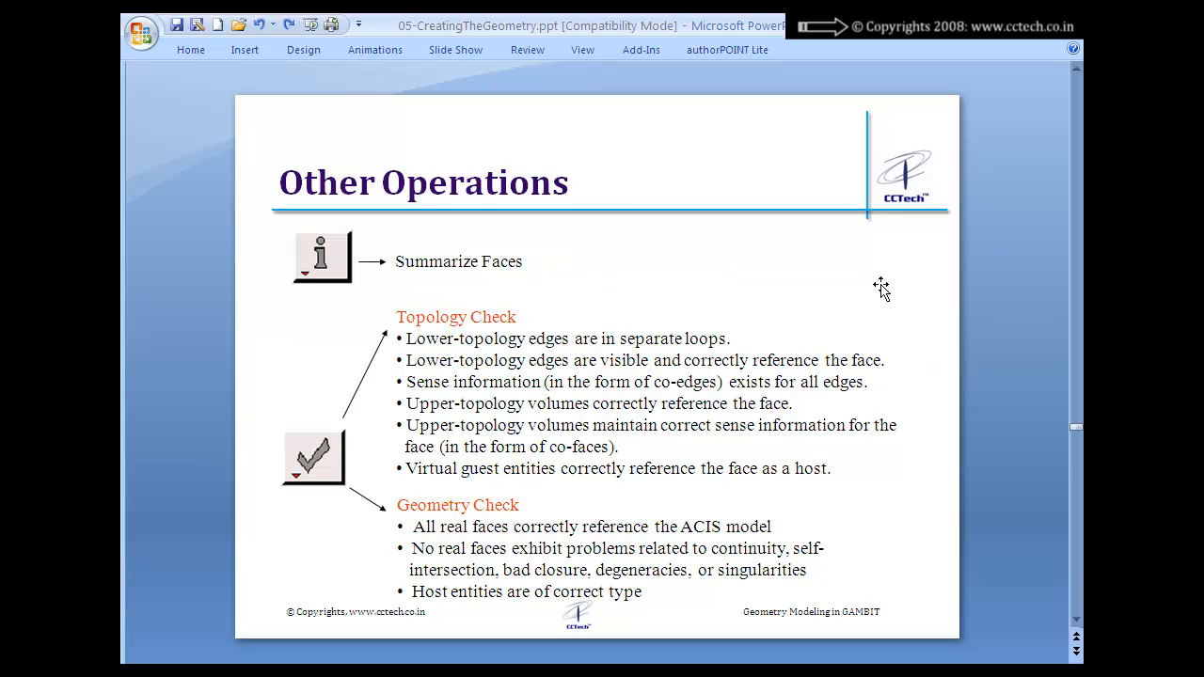
{"action": "left_click_drag", "start_coordinate": [399, 261], "coordinate": [530, 265]}
{"action": "left_click", "coordinate": [974, 329]}
{"action": "left_click_drag", "start_coordinate": [407, 338], "coordinate": [670, 339]}
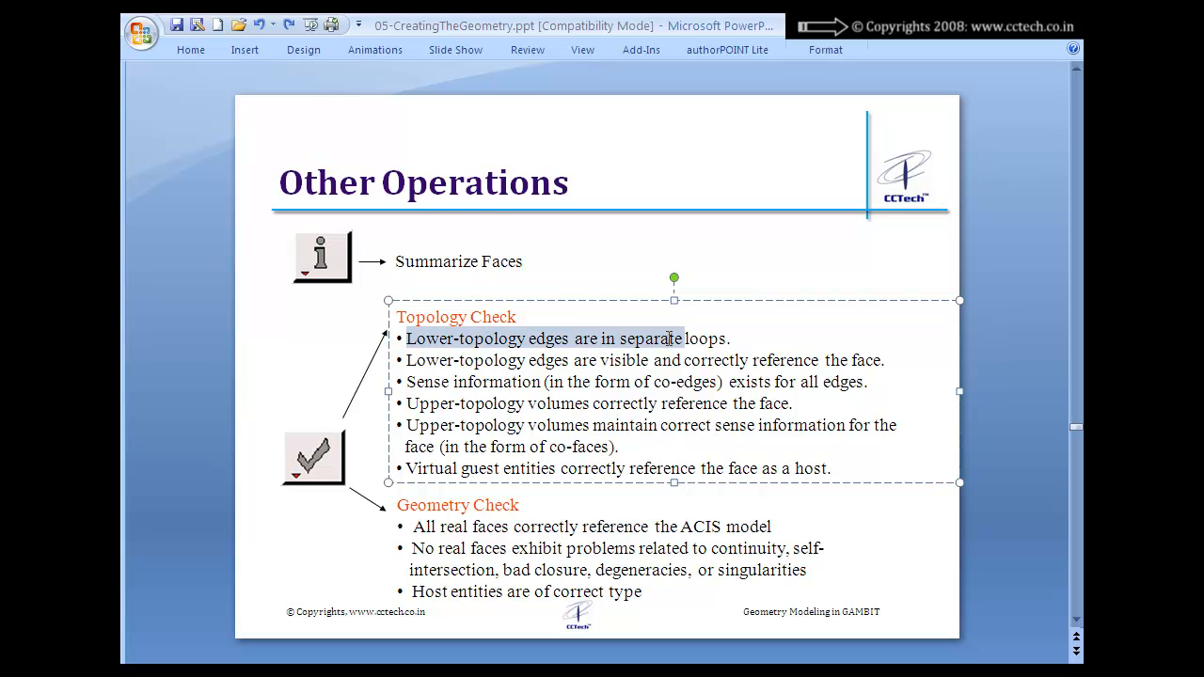
{"action": "left_click", "coordinate": [730, 340]}
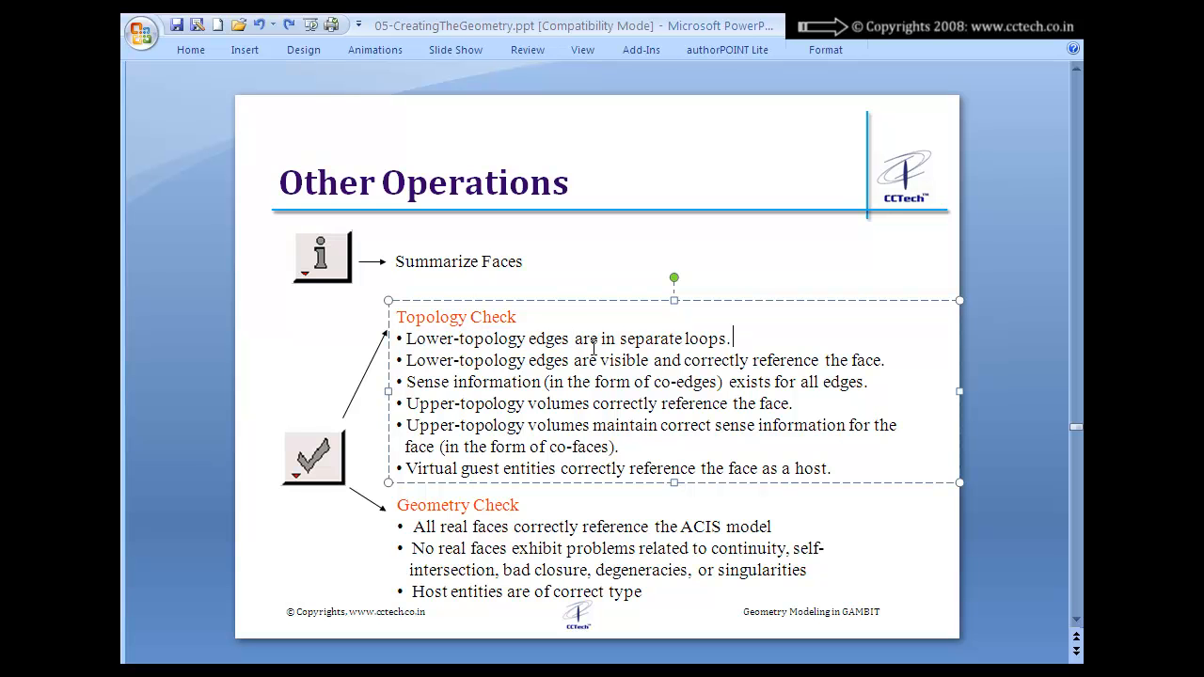
{"action": "left_click_drag", "start_coordinate": [407, 361], "coordinate": [613, 365]}
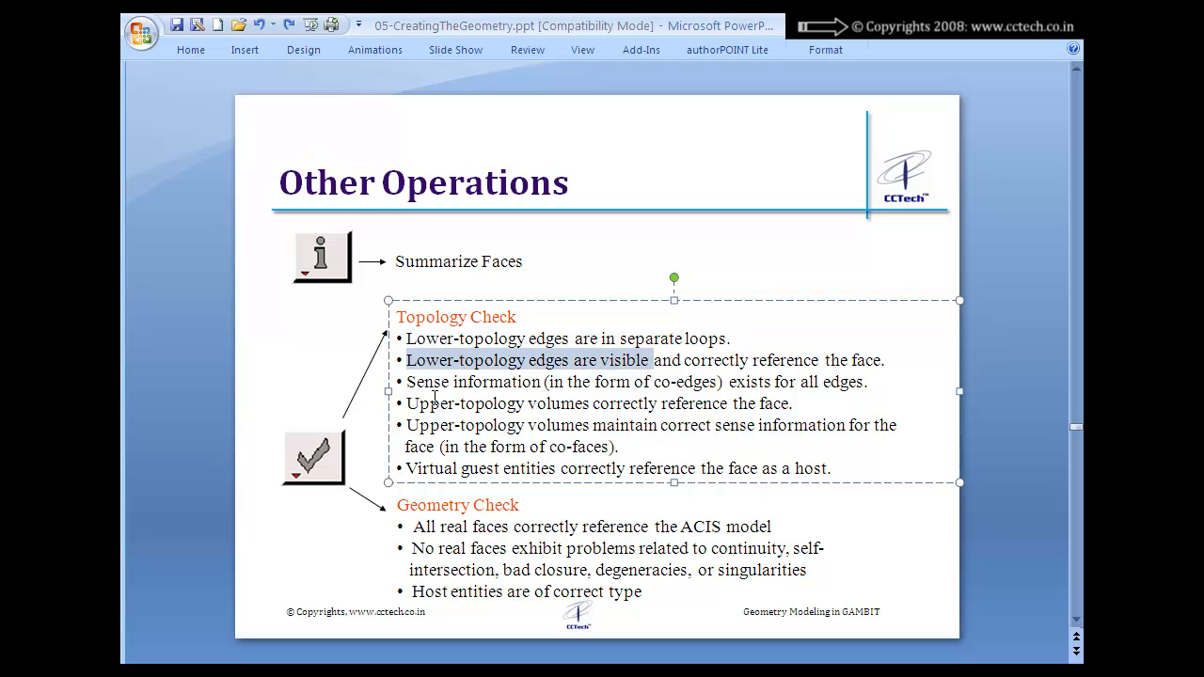
{"action": "left_click", "coordinate": [451, 513]}
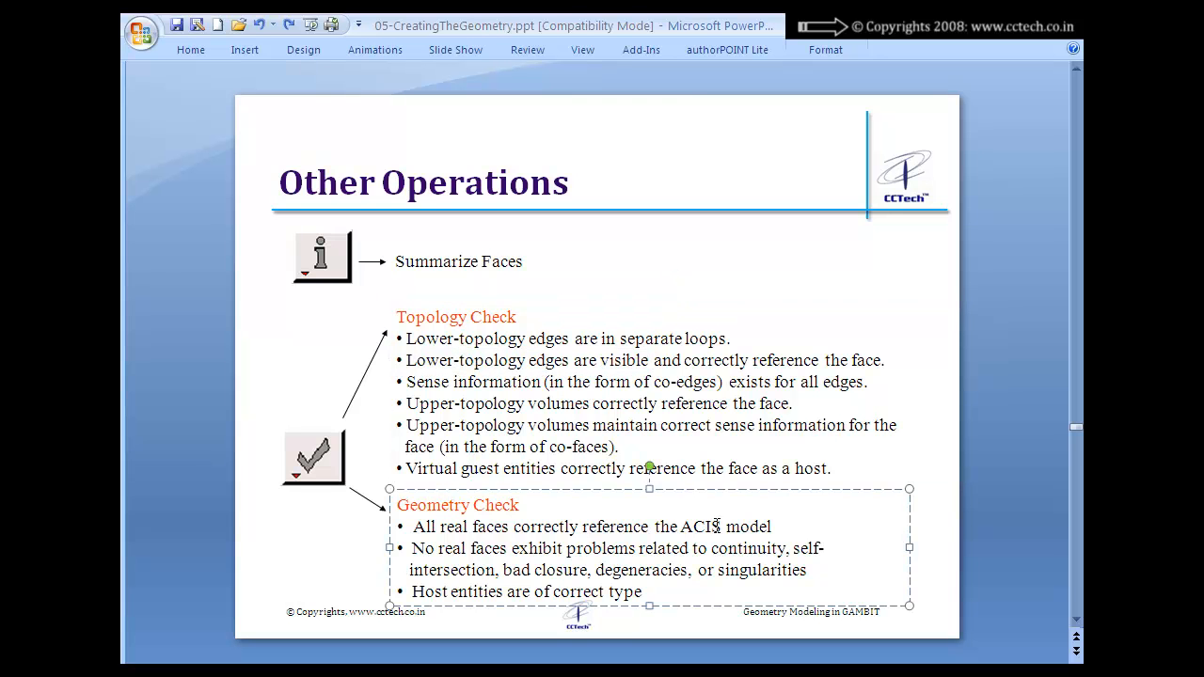
{"action": "left_click", "coordinate": [965, 490]}
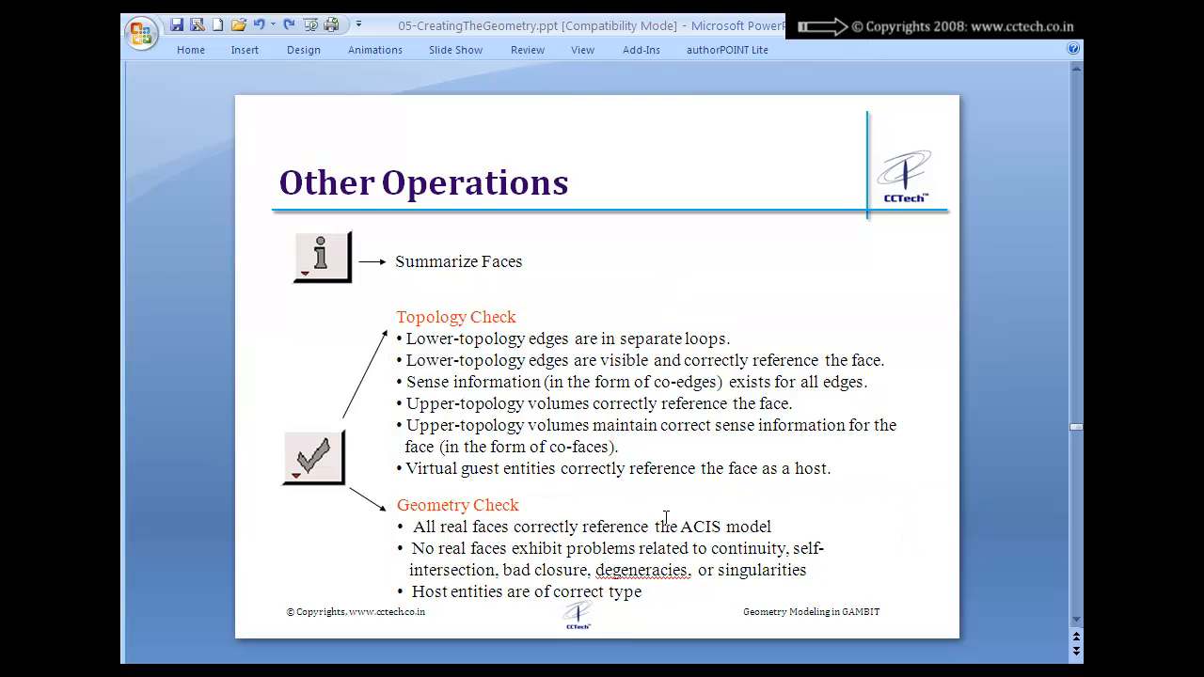
{"action": "left_click_drag", "start_coordinate": [409, 500], "coordinate": [506, 506]}
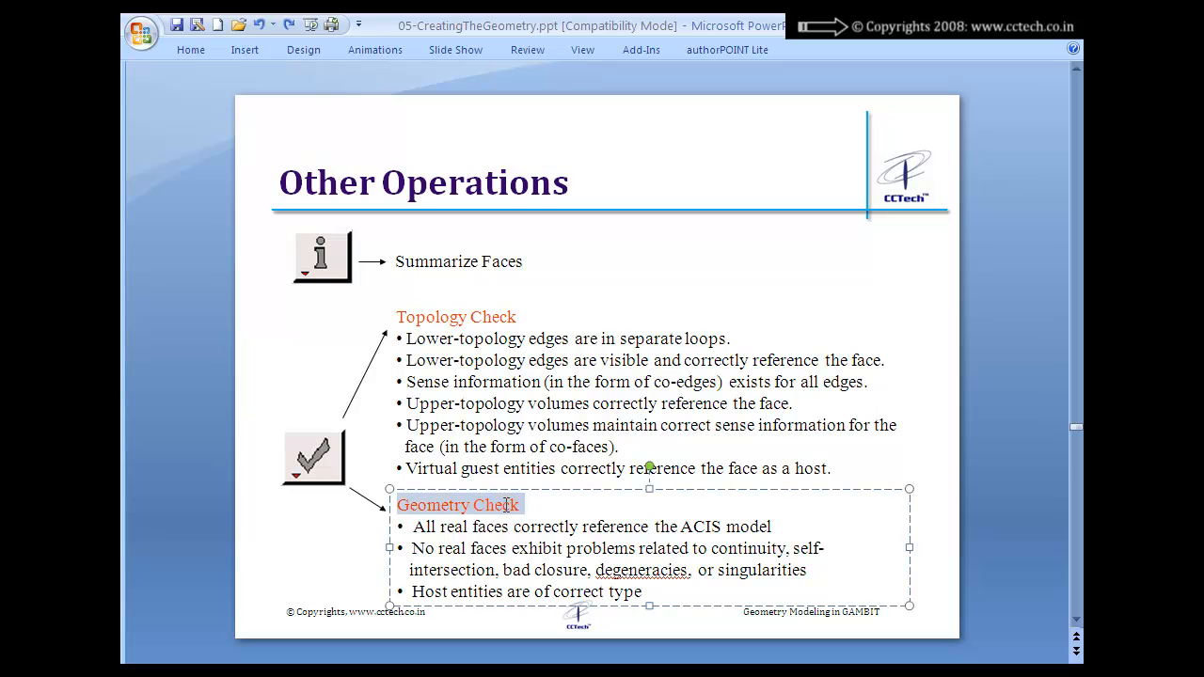
{"action": "left_click", "coordinate": [969, 432]}
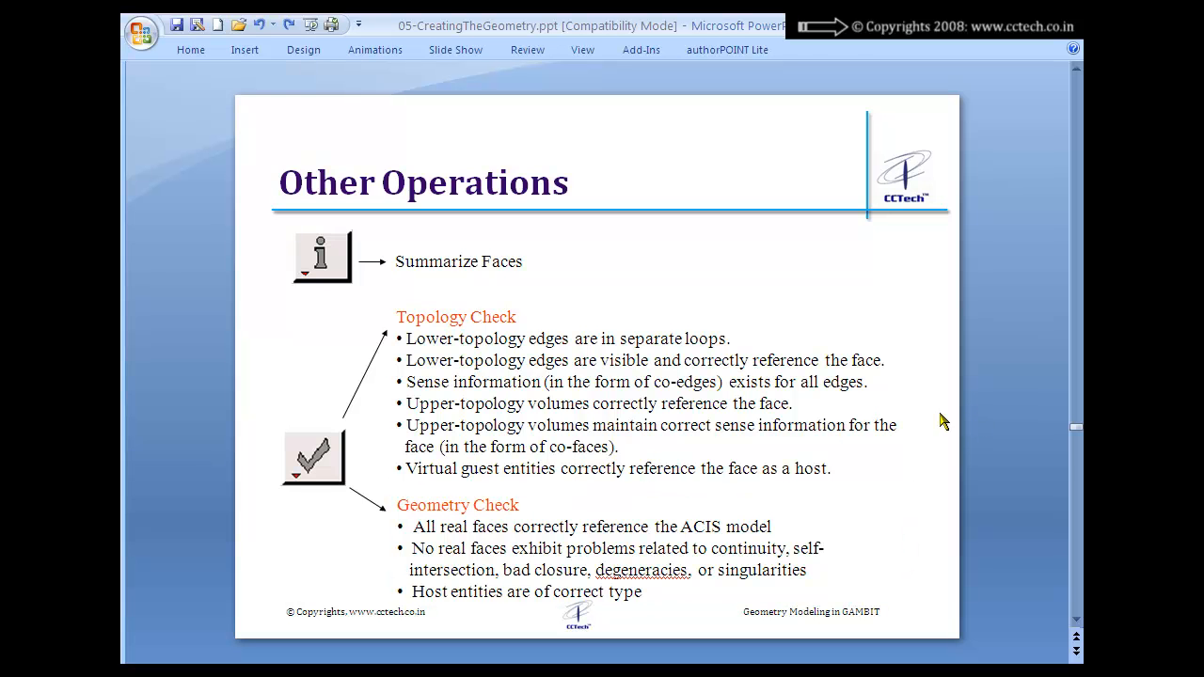
Step: Review the following Other Operations slide, focusing on the description of identifying face locations and labels
{"action": "scroll", "coordinate": [936, 419], "scroll_direction": "down", "scroll_amount": 1}
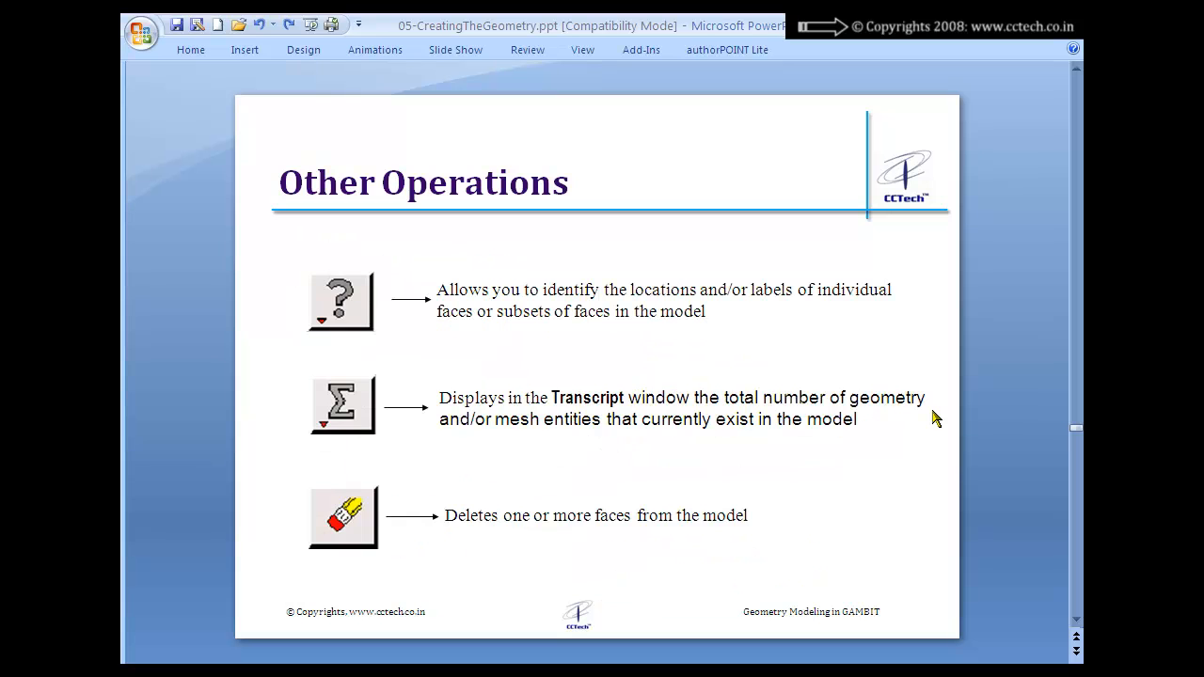
{"action": "left_click", "coordinate": [446, 294]}
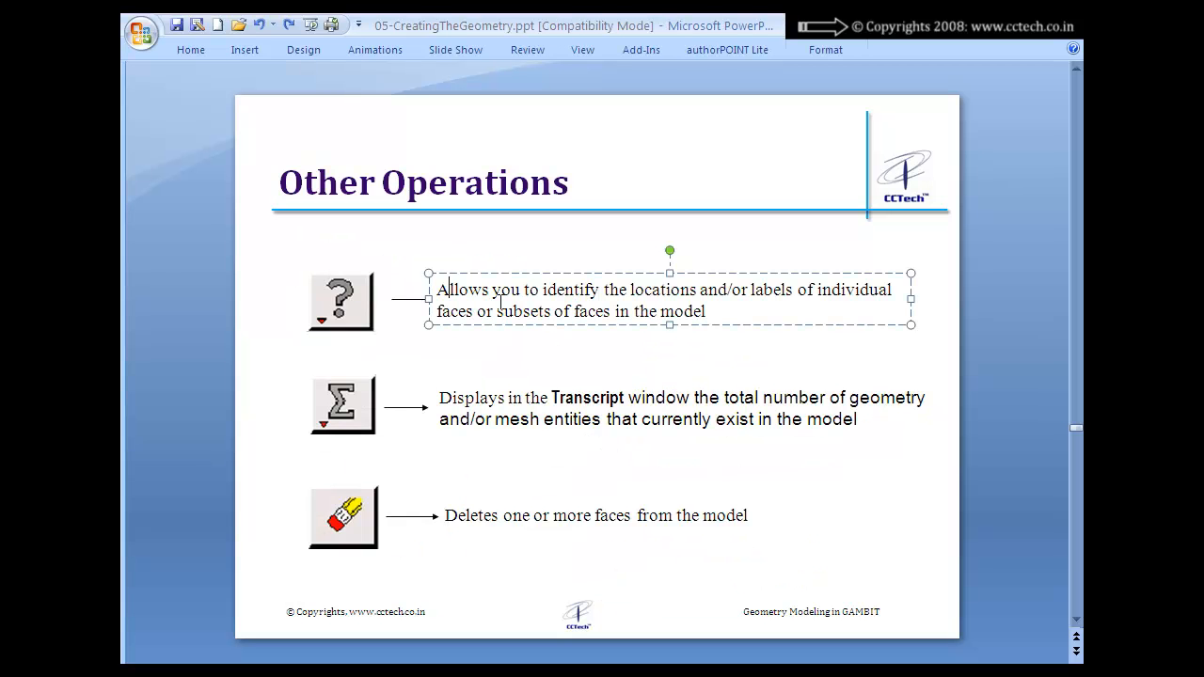
{"action": "left_click_drag", "start_coordinate": [436, 294], "coordinate": [721, 303]}
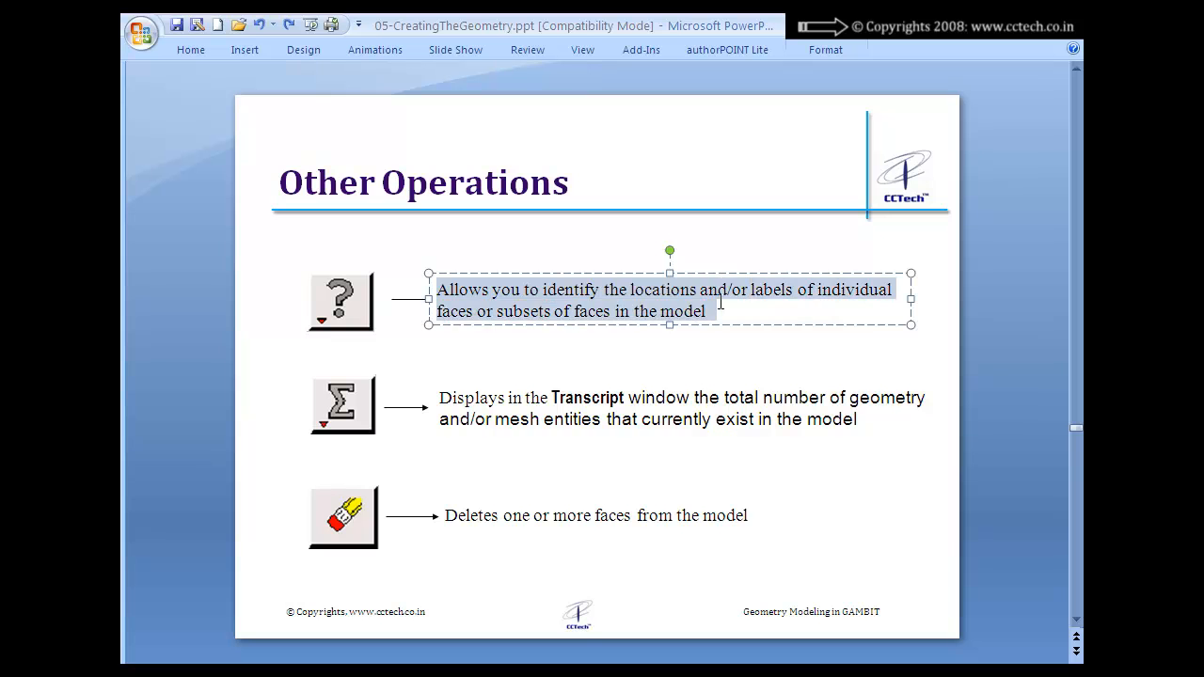
{"action": "left_click", "coordinate": [989, 348]}
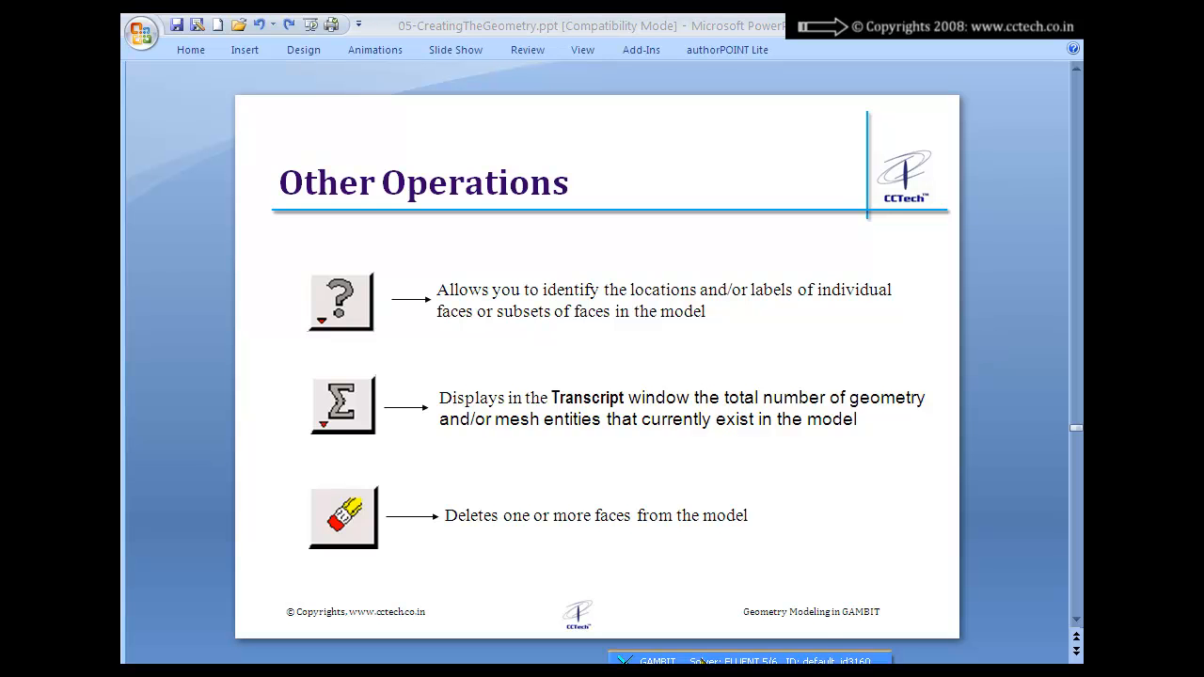
Step: Switch to GAMBIT, close the Smooth/Heal Real Faces form, and convert the virtual square face v_face.5 to a real face
{"action": "left_click", "coordinate": [706, 656]}
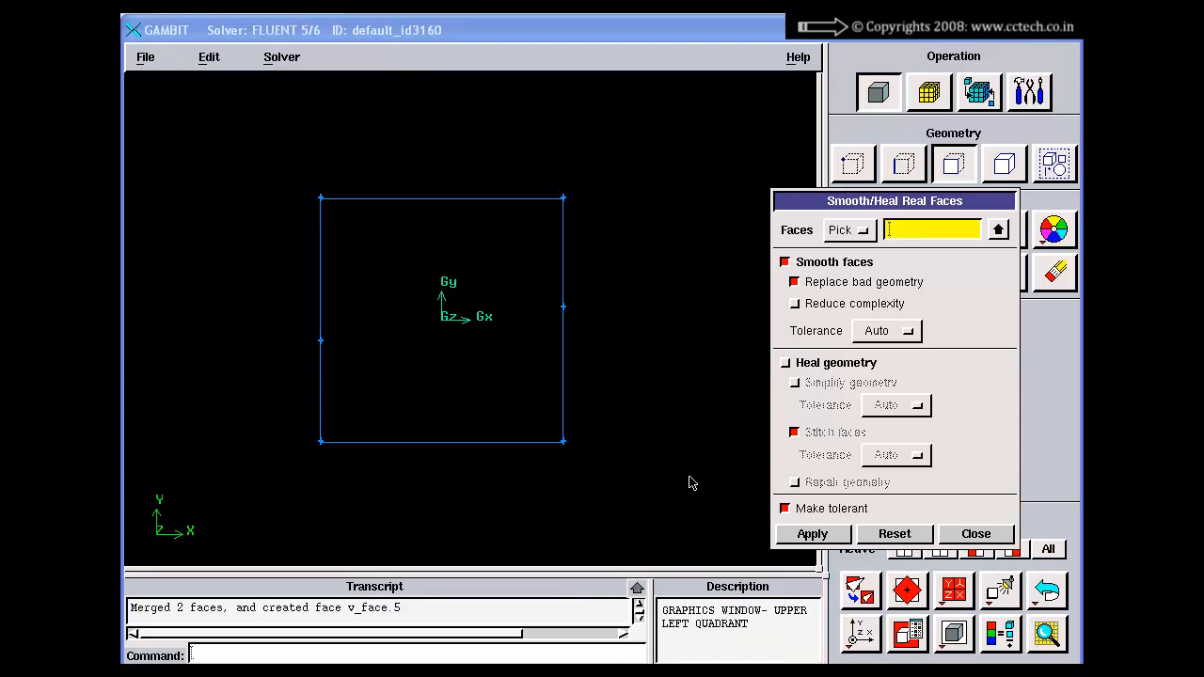
{"action": "left_click", "coordinate": [975, 533]}
{"action": "right_click", "coordinate": [954, 272]}
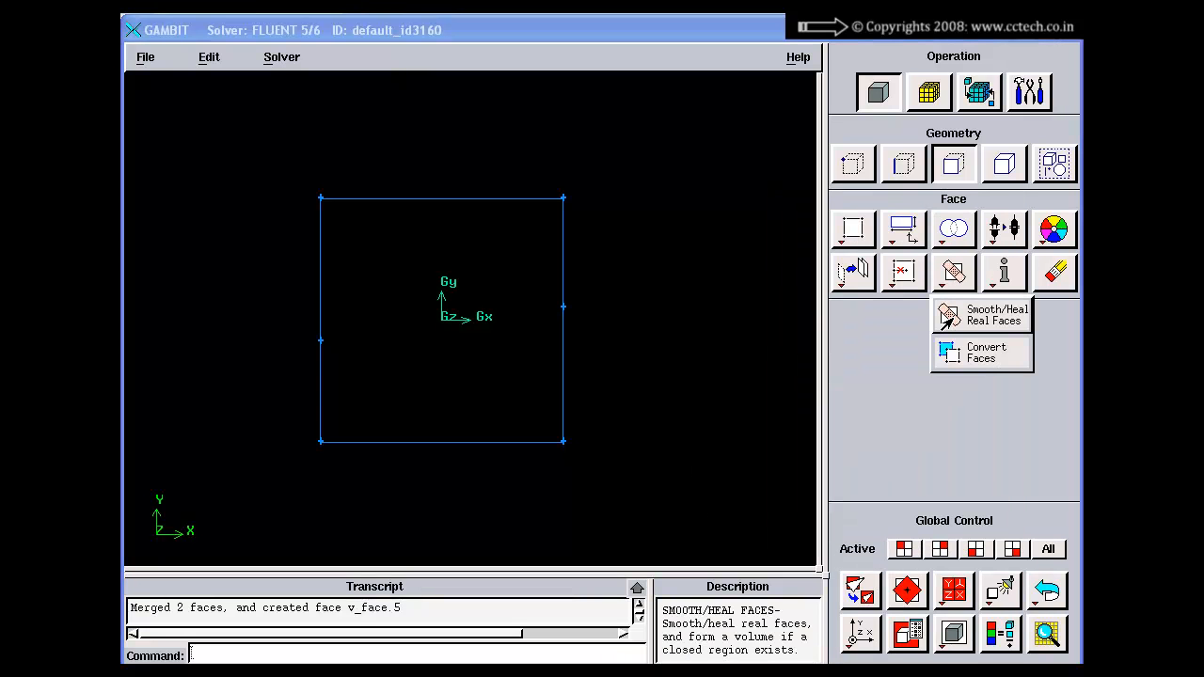
{"action": "left_click", "coordinate": [981, 353]}
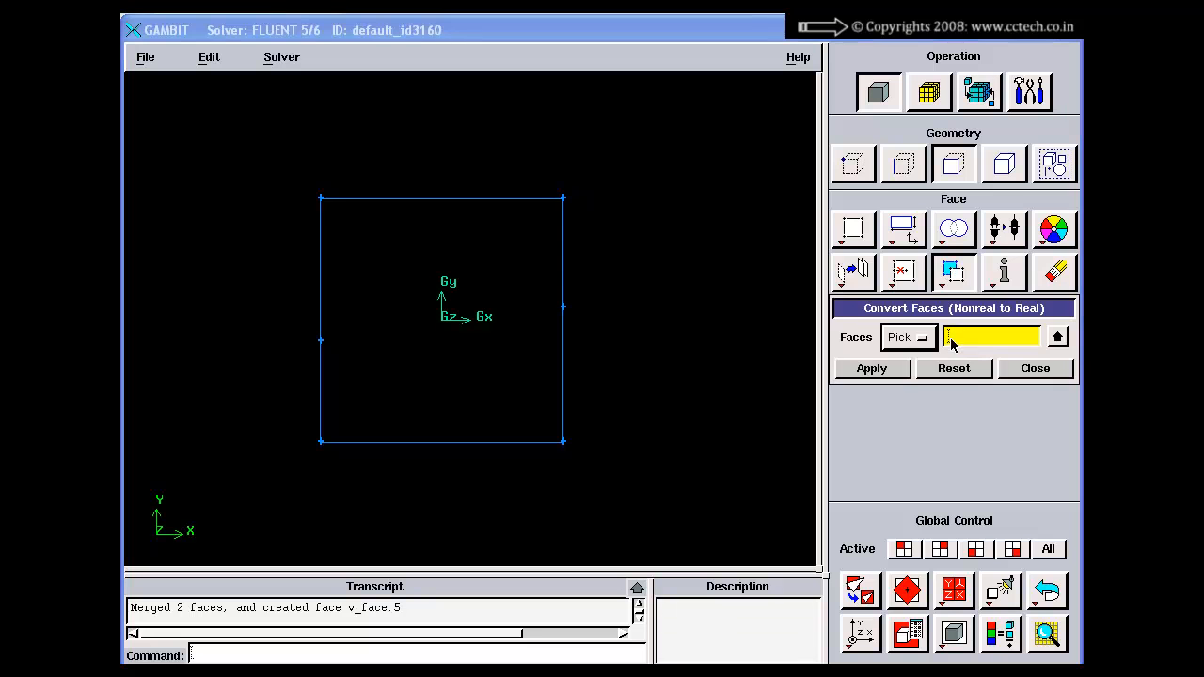
{"action": "left_click_drag", "start_coordinate": [913, 306], "coordinate": [839, 315]}
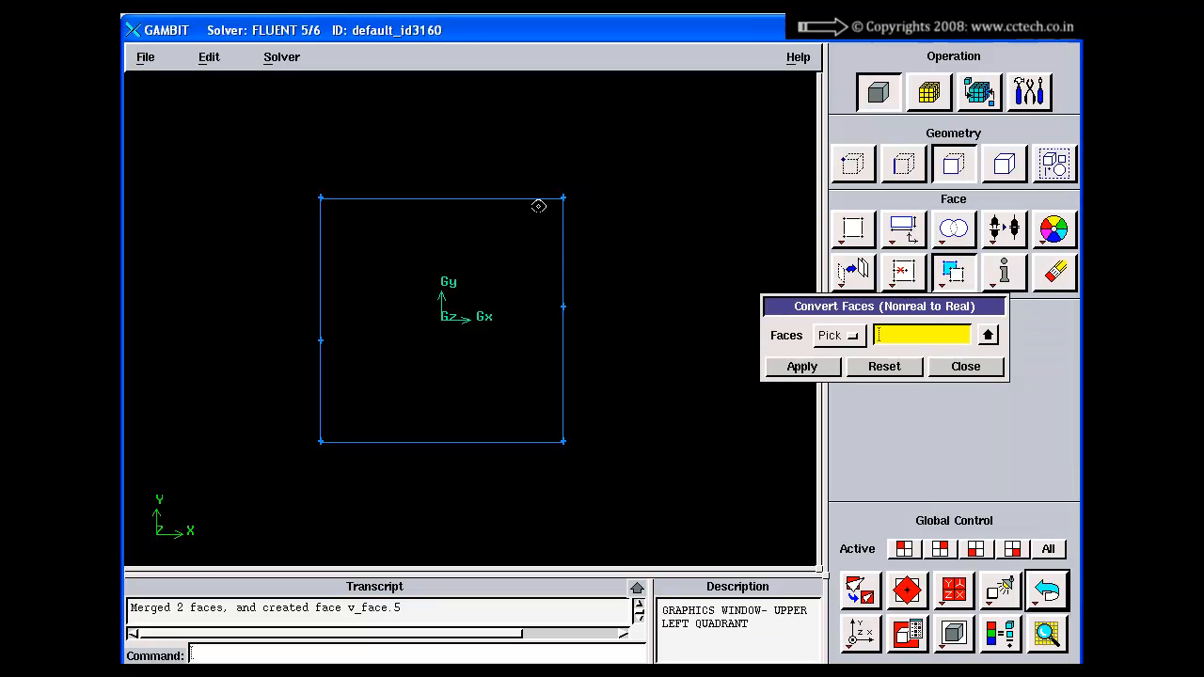
{"action": "left_click", "coordinate": [539, 198], "text": "shift"}
{"action": "middle_click", "coordinate": [631, 188], "text": "shift"}
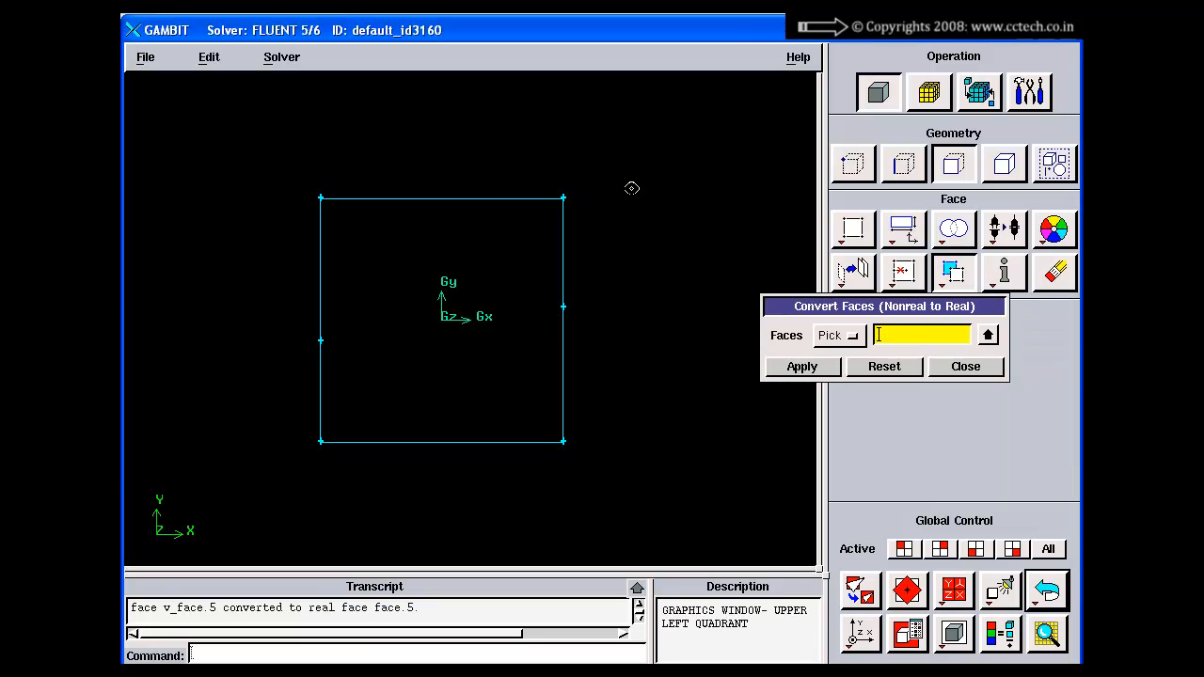
{"action": "right_click_drag", "start_coordinate": [631, 188], "coordinate": [614, 405]}
{"action": "right_click_drag", "start_coordinate": [616, 446], "coordinate": [587, 282]}
{"action": "middle_click_drag", "start_coordinate": [586, 283], "coordinate": [587, 296]}
{"action": "left_click", "coordinate": [965, 366]}
Step: Summarize the square face face.5 and expand the transcript to show the full report
{"action": "right_click", "coordinate": [1004, 272]}
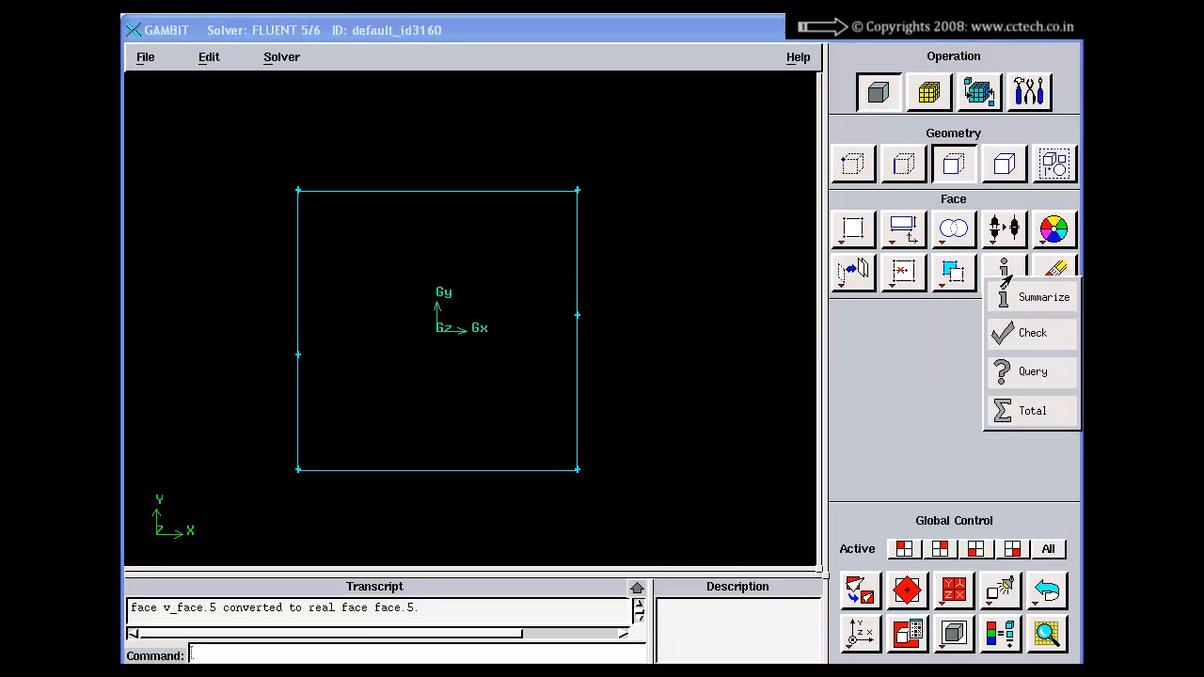
{"action": "left_click", "coordinate": [1033, 297]}
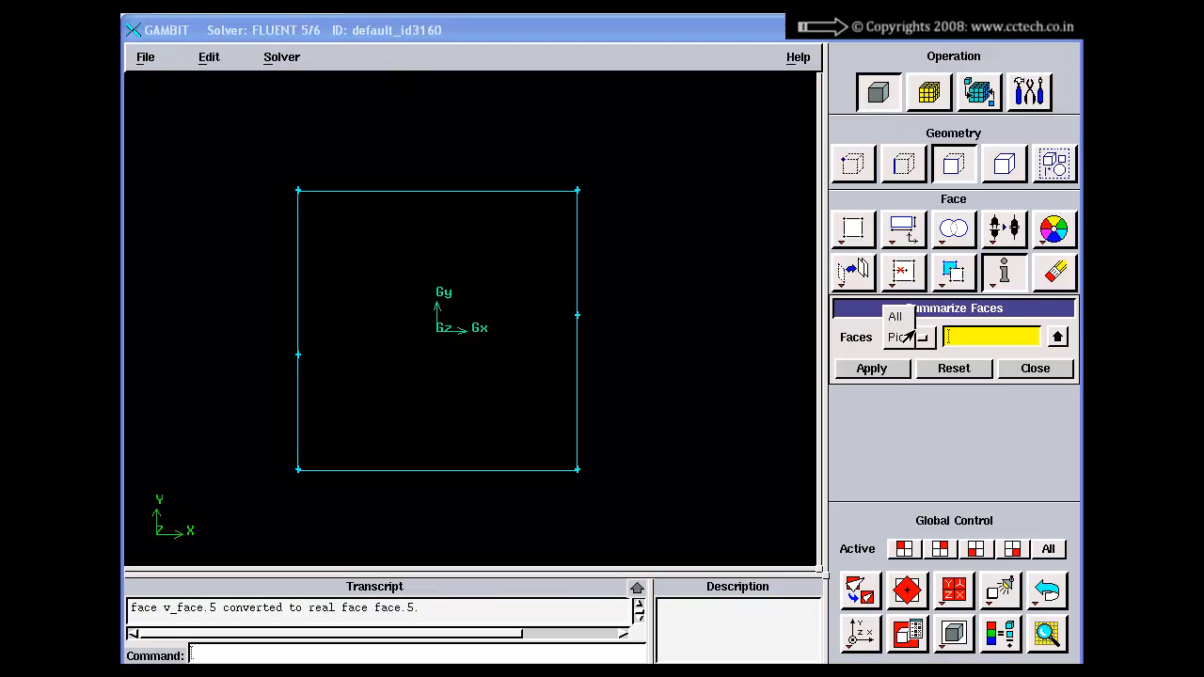
{"action": "left_click", "coordinate": [551, 190], "text": "shift"}
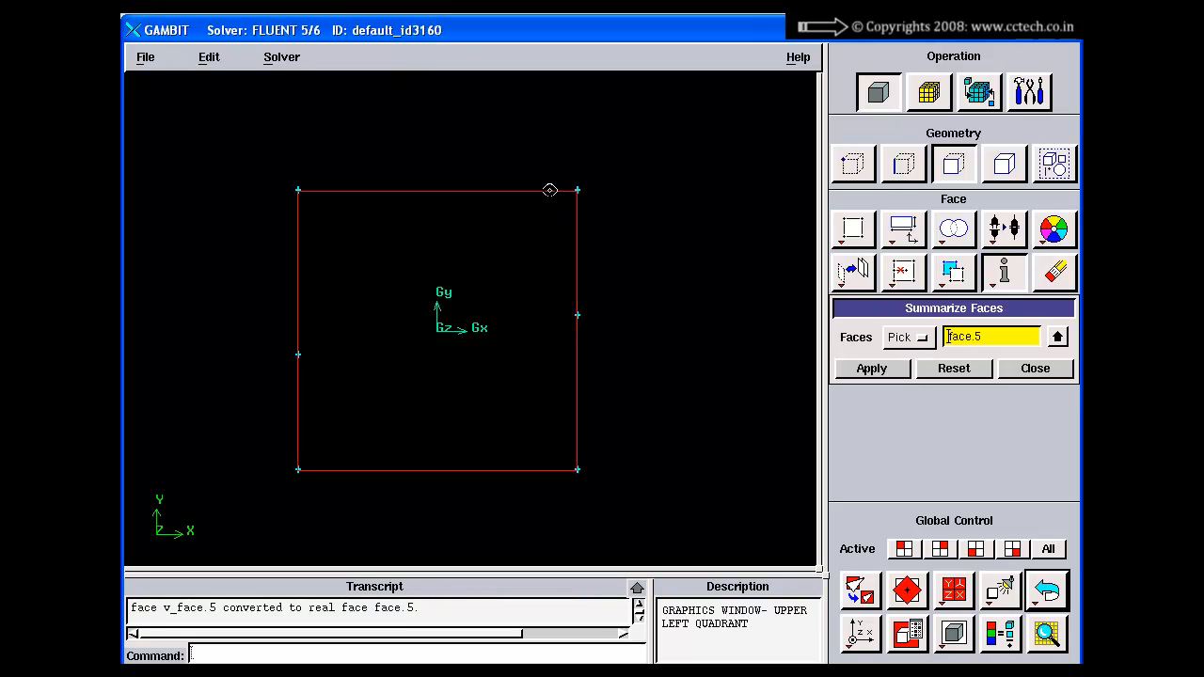
{"action": "right_click", "coordinate": [673, 206], "text": "shift"}
{"action": "left_click", "coordinate": [637, 588]}
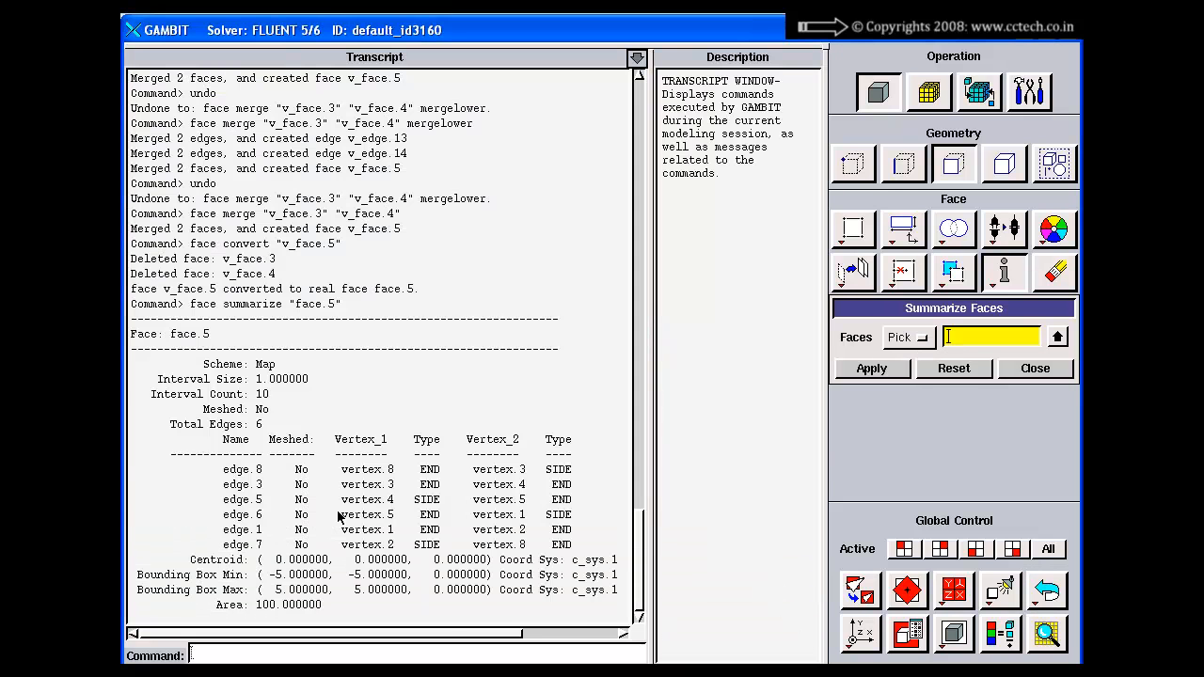
Step: Examine face.5's summary for scheme, intervals, mesh status, edges and area, and collapse the transcript
{"action": "left_click", "coordinate": [211, 337]}
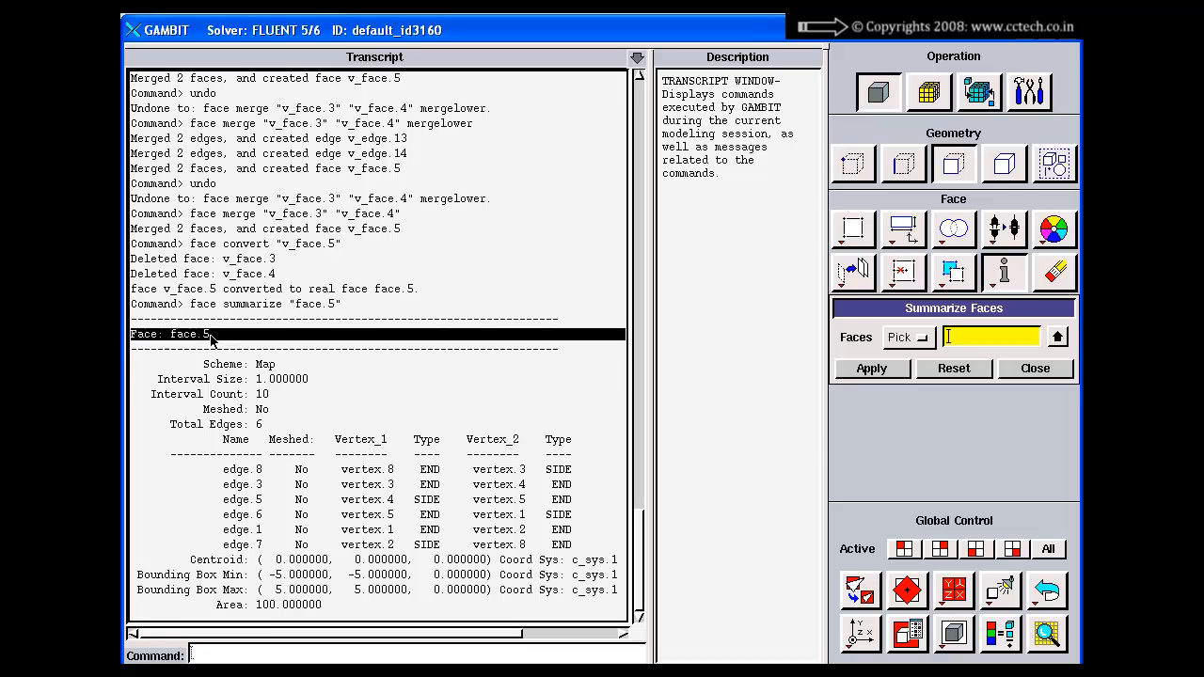
{"action": "left_click", "coordinate": [272, 360]}
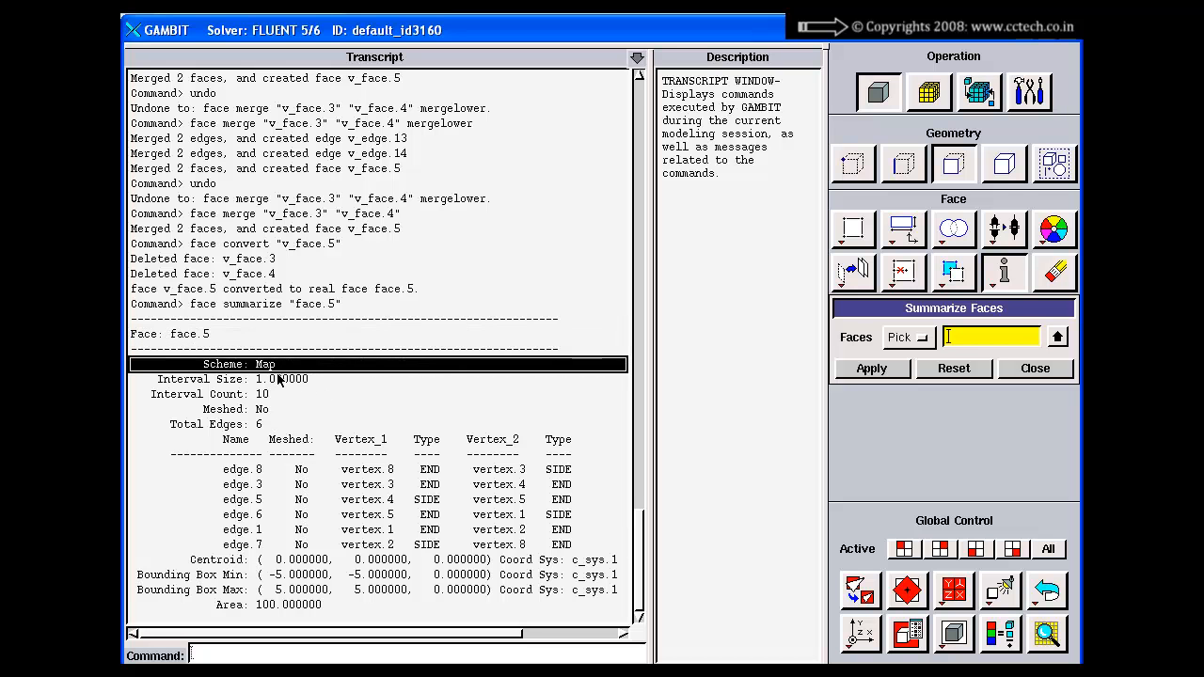
{"action": "left_click", "coordinate": [278, 381]}
{"action": "left_click", "coordinate": [270, 395]}
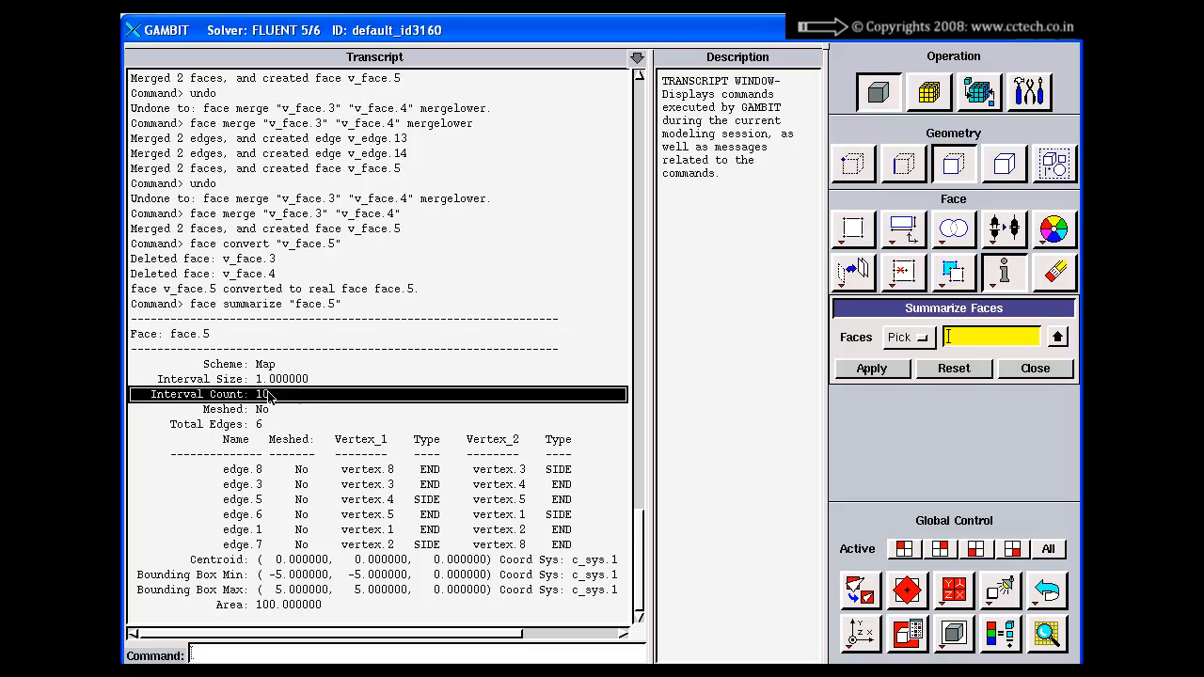
{"action": "left_click", "coordinate": [270, 411]}
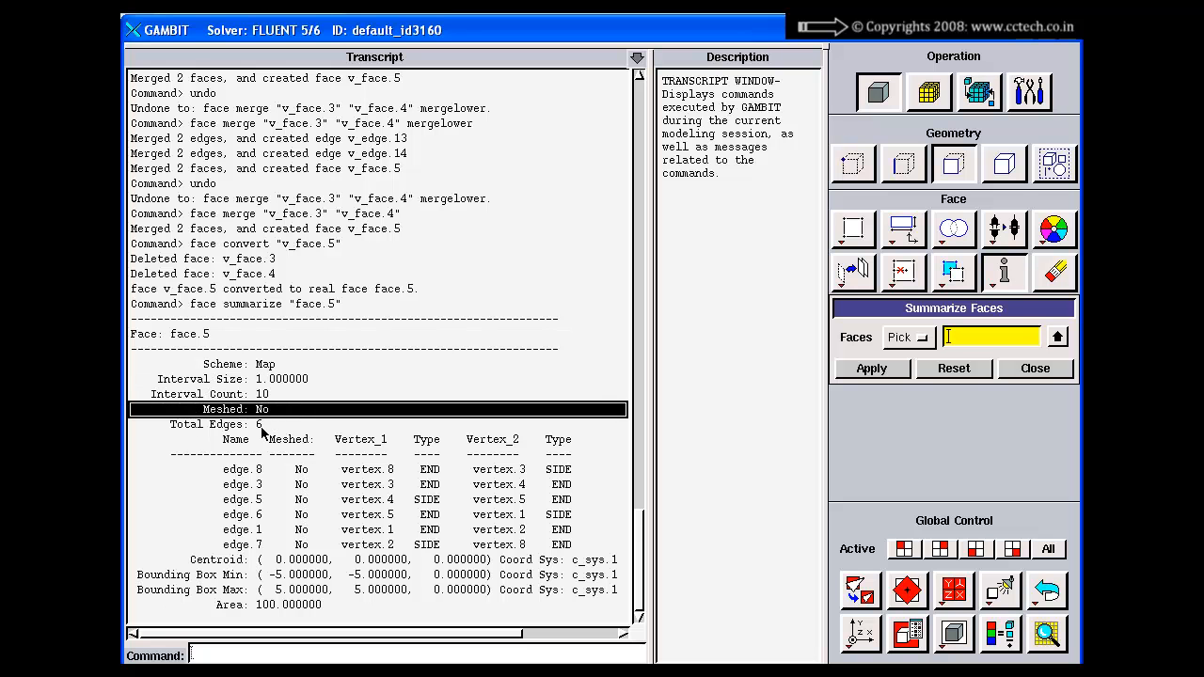
{"action": "left_click", "coordinate": [259, 425]}
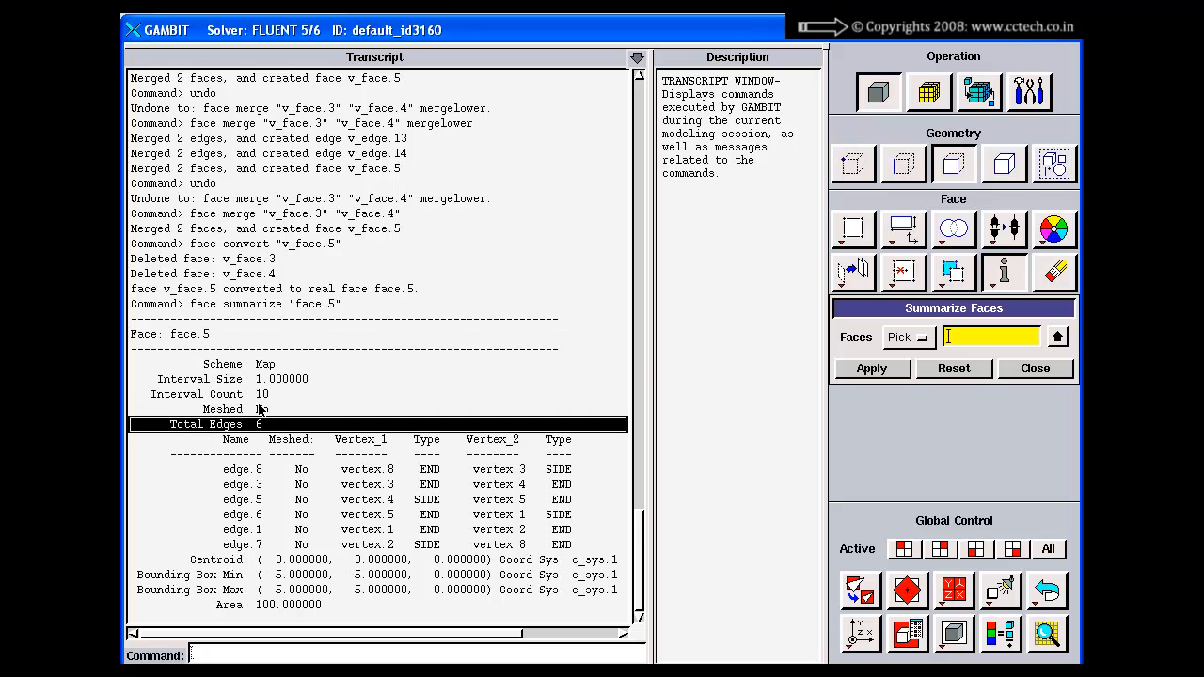
{"action": "left_click", "coordinate": [245, 472]}
{"action": "left_click", "coordinate": [247, 530]}
{"action": "left_click", "coordinate": [249, 545]}
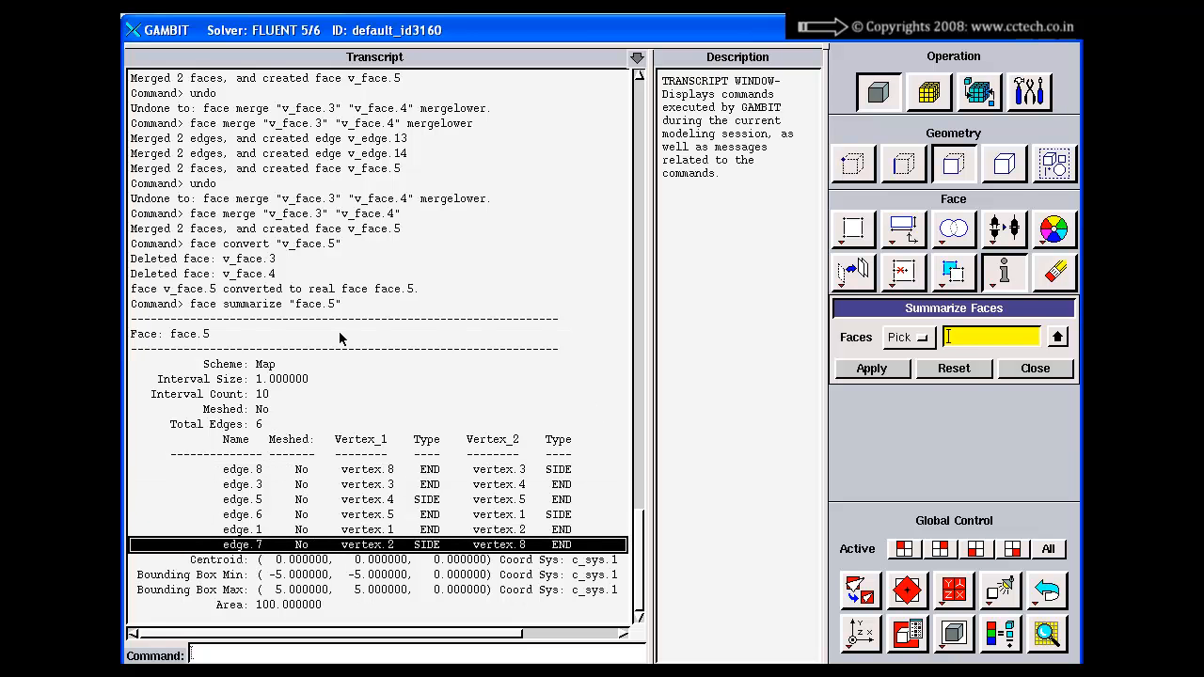
{"action": "left_click", "coordinate": [254, 604]}
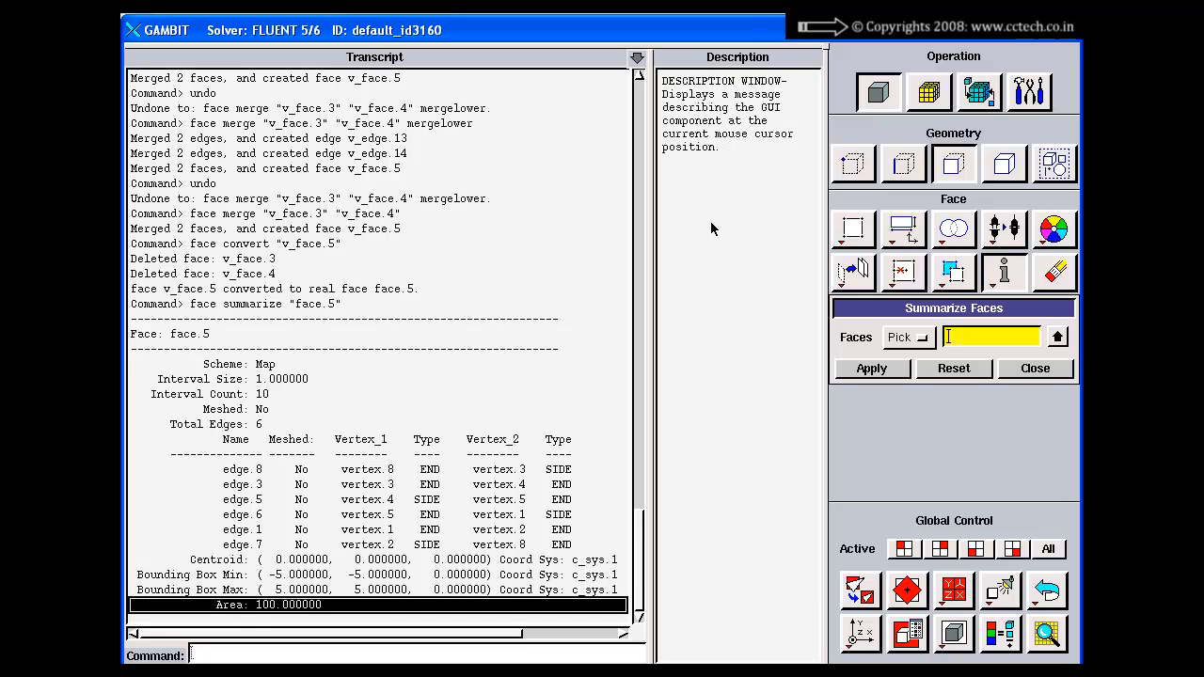
{"action": "left_click", "coordinate": [639, 60]}
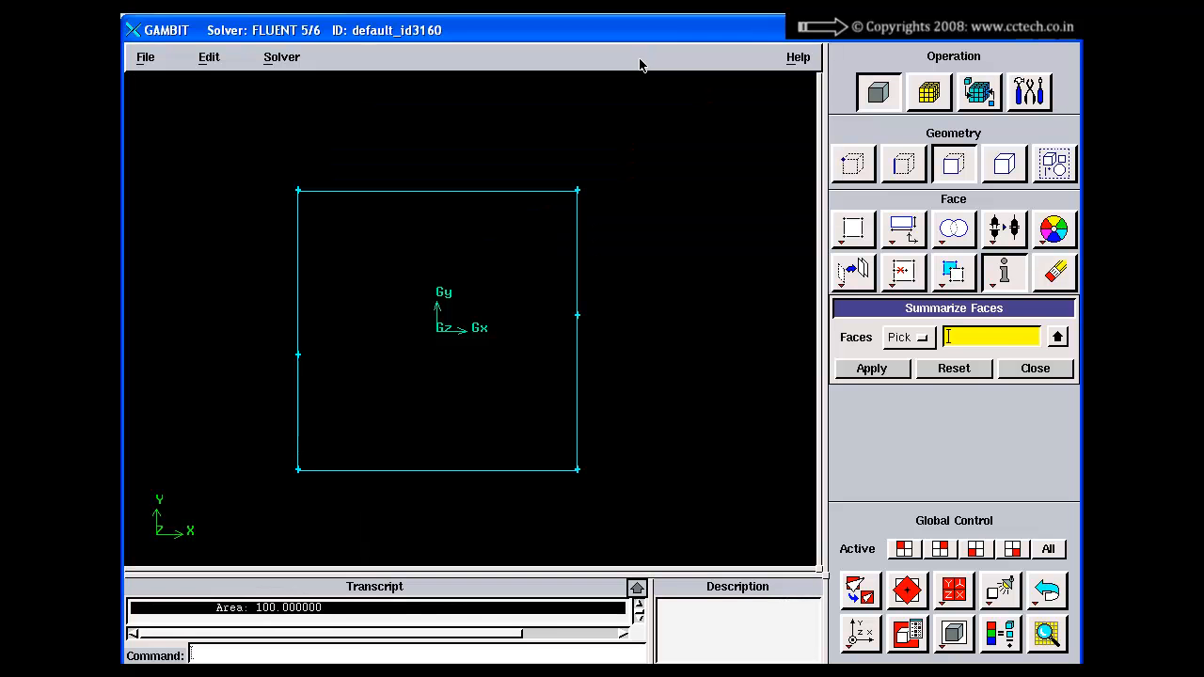
Step: Check face.5 with both Check Topology and Check Geometry enabled, and read the result in the expanded transcript
{"action": "right_click", "coordinate": [1004, 272]}
{"action": "left_click", "coordinate": [998, 326]}
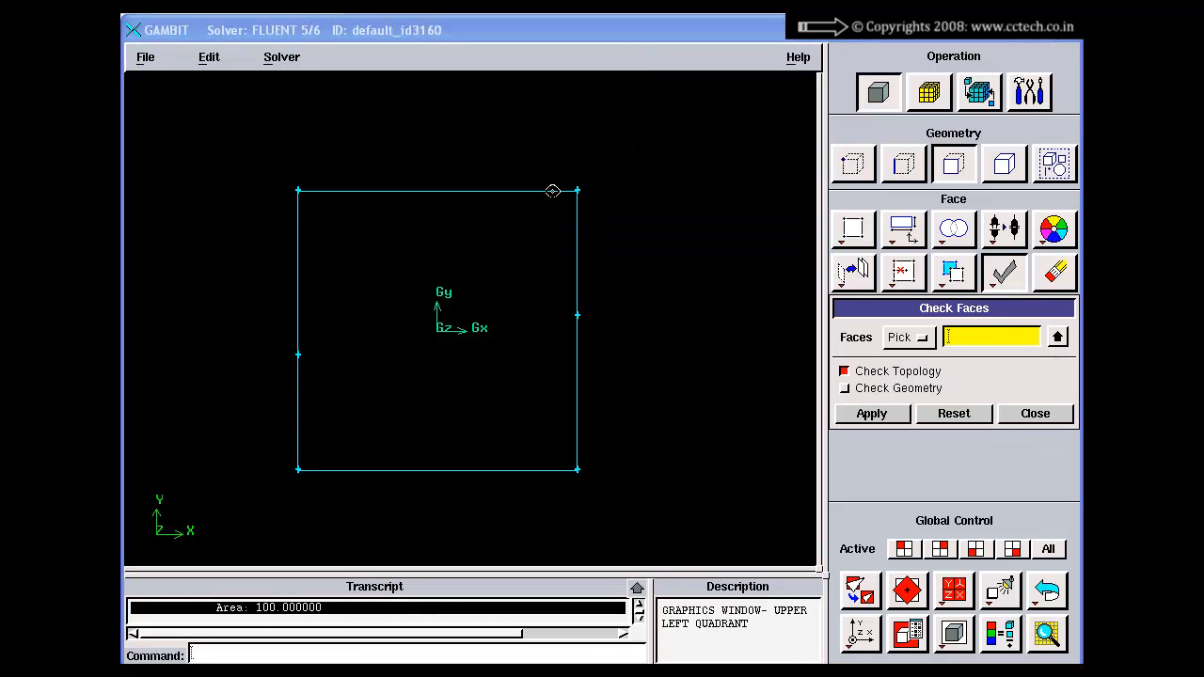
{"action": "left_click", "coordinate": [551, 191], "text": "shift"}
{"action": "left_click", "coordinate": [845, 388]}
{"action": "left_click", "coordinate": [851, 414]}
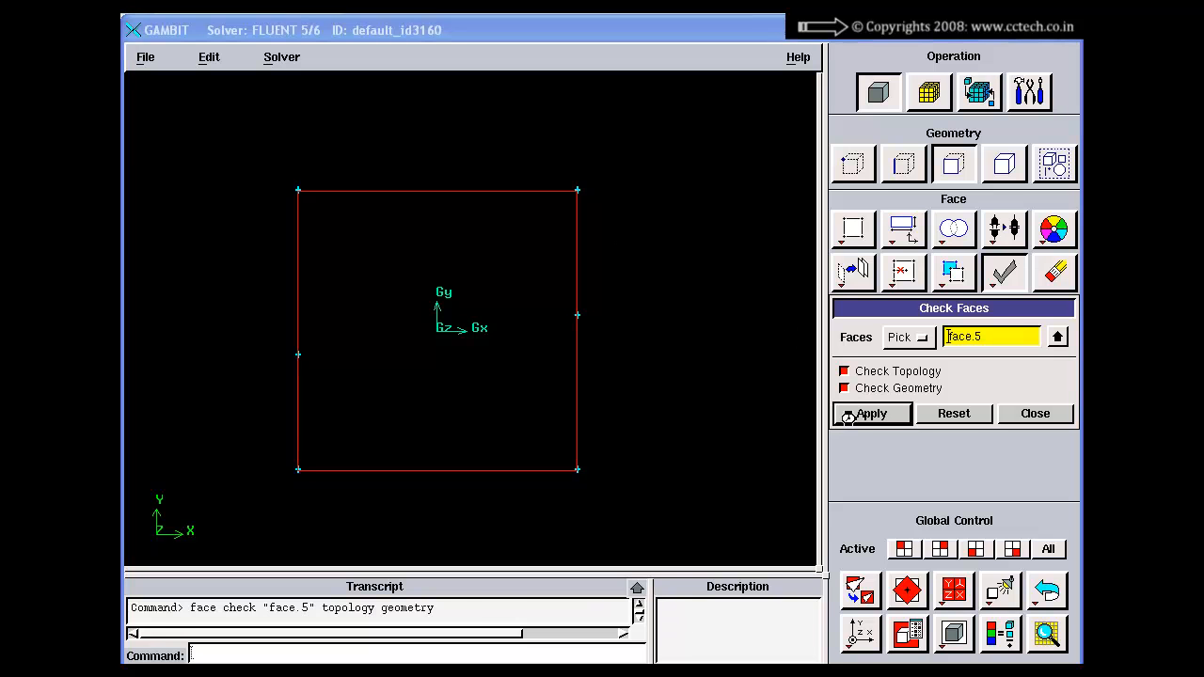
{"action": "left_click", "coordinate": [637, 589]}
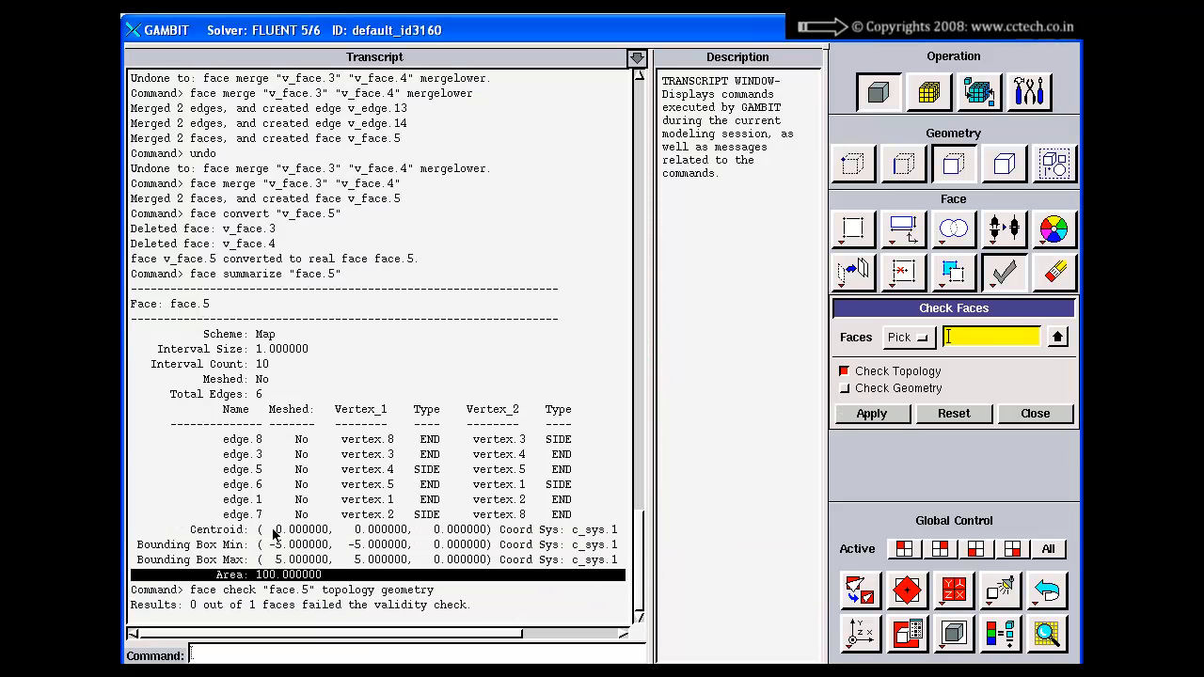
{"action": "left_click", "coordinate": [188, 607]}
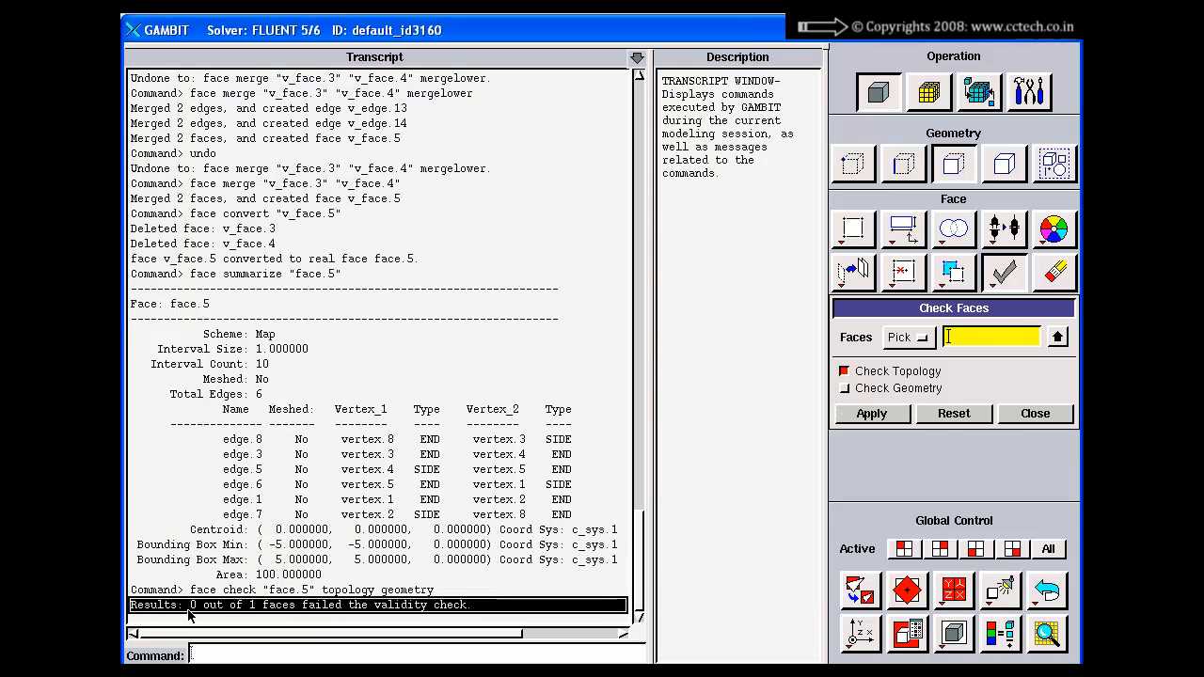
{"action": "left_click", "coordinate": [637, 57]}
Step: Query face.5 to highlight it in the graphics window with Label enabled, and reset and close the query
{"action": "right_click", "coordinate": [1006, 266]}
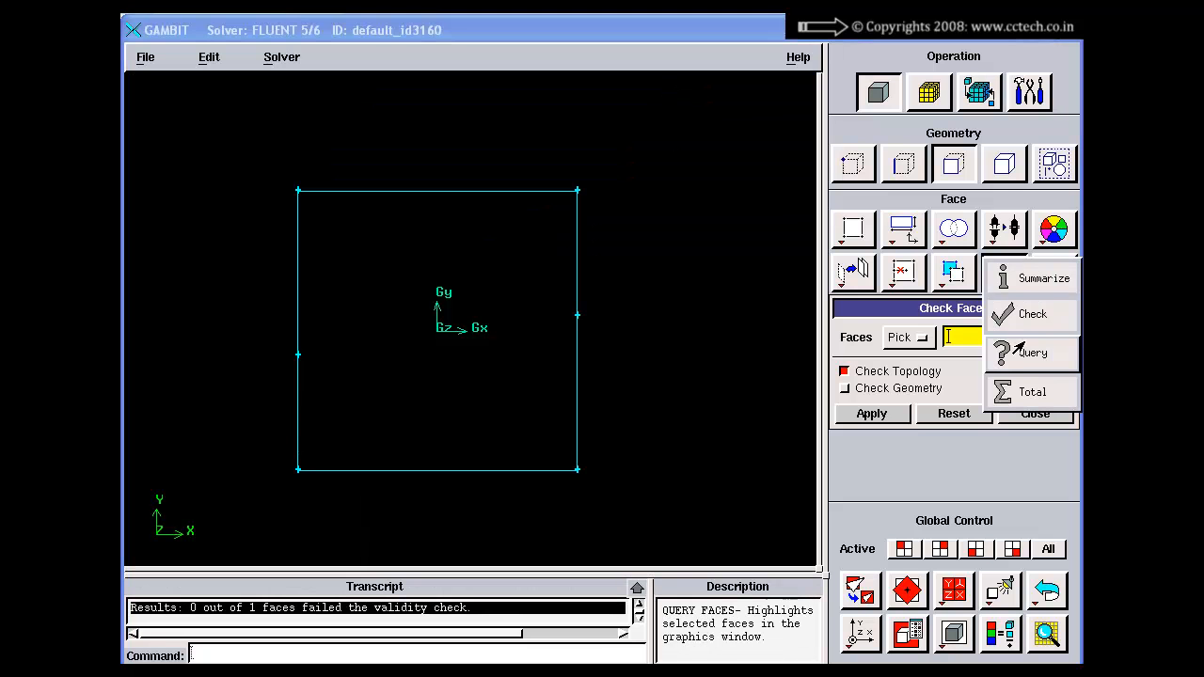
{"action": "left_click", "coordinate": [1020, 352]}
{"action": "left_click", "coordinate": [856, 353]}
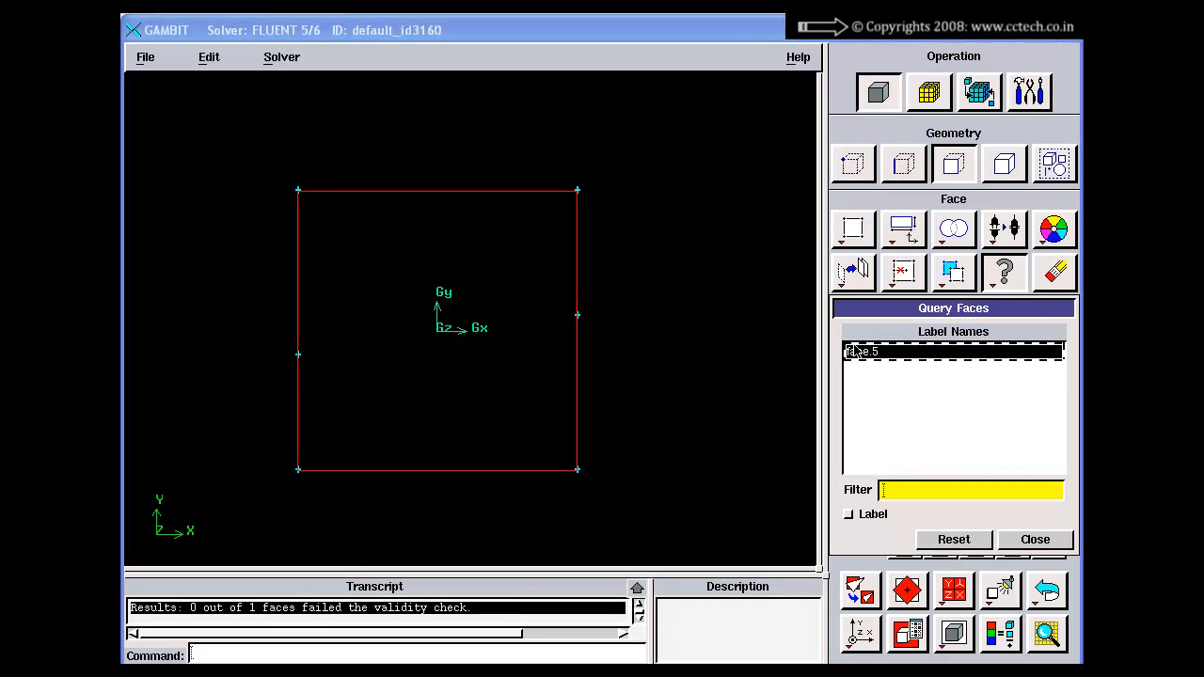
{"action": "left_click", "coordinate": [848, 514]}
{"action": "right_click_drag", "start_coordinate": [661, 266], "coordinate": [637, 274]}
{"action": "left_click", "coordinate": [953, 539]}
{"action": "left_click", "coordinate": [1035, 539]}
Step: List the totals of geometry and mesh entities, read both groups in the expanded transcript, and close the Total Entities form
{"action": "right_click", "coordinate": [1005, 283]}
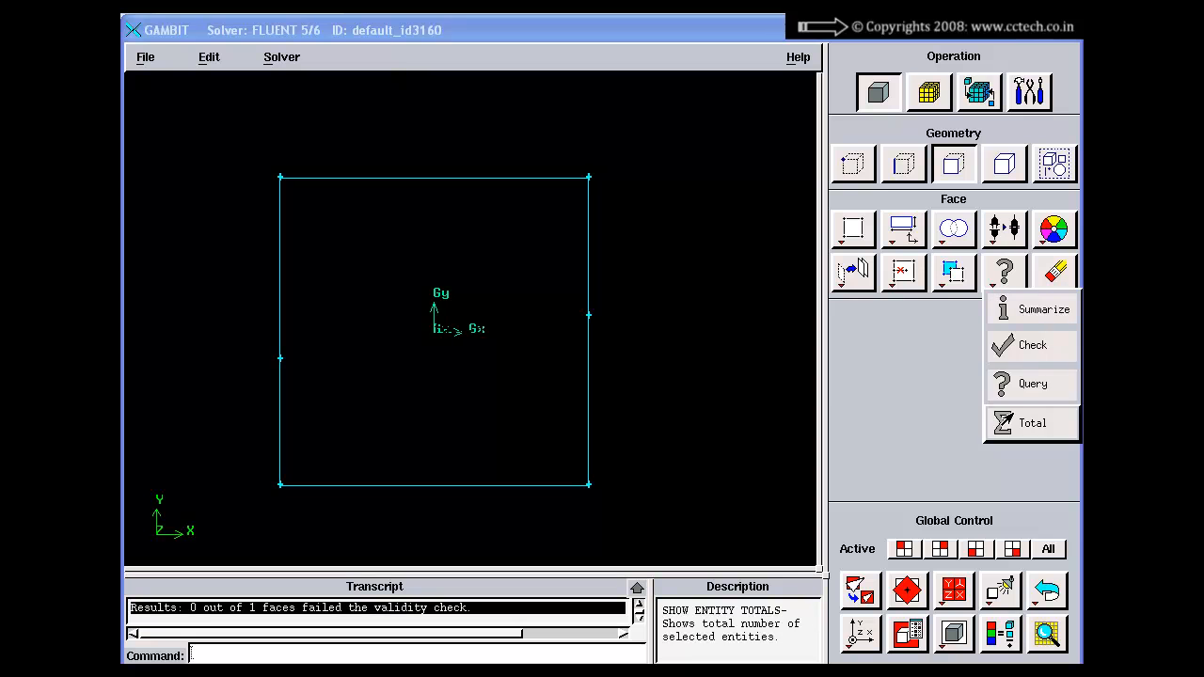
{"action": "left_click", "coordinate": [1019, 423]}
{"action": "left_click", "coordinate": [872, 388]}
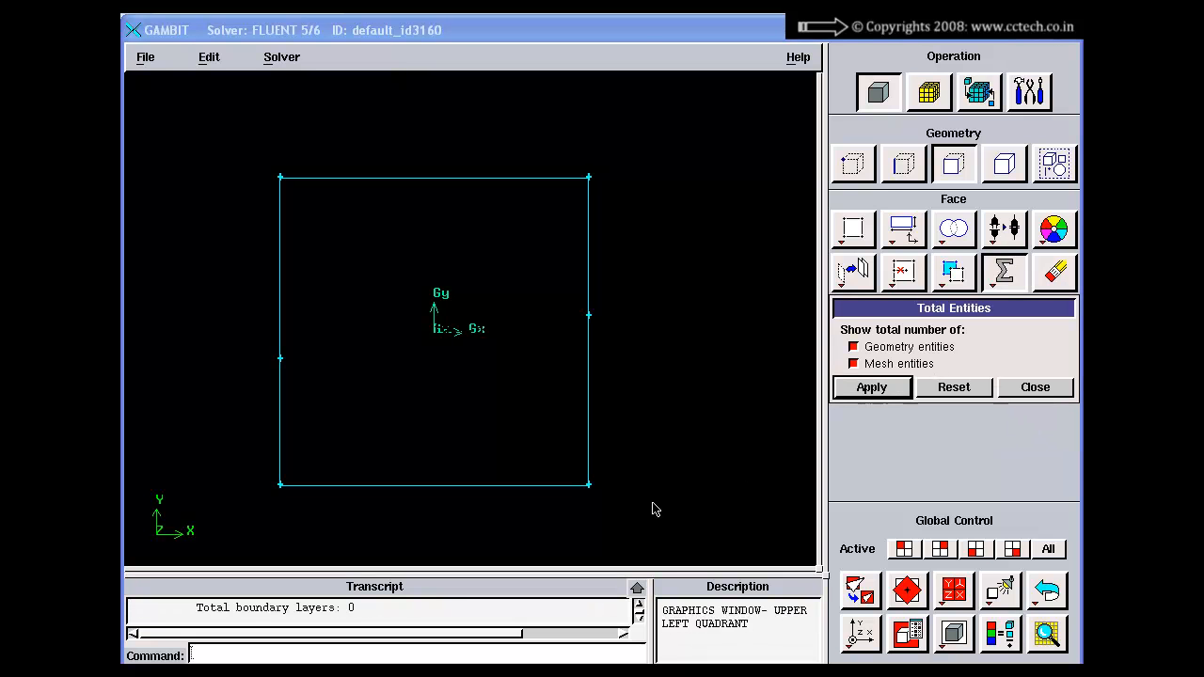
{"action": "left_click", "coordinate": [637, 588]}
{"action": "mouse_move", "coordinate": [283, 415]}
{"action": "left_mouse_down"}
{"action": "mouse_move", "coordinate": [284, 506]}
{"action": "mouse_move", "coordinate": [284, 415]}
{"action": "left_mouse_up"}
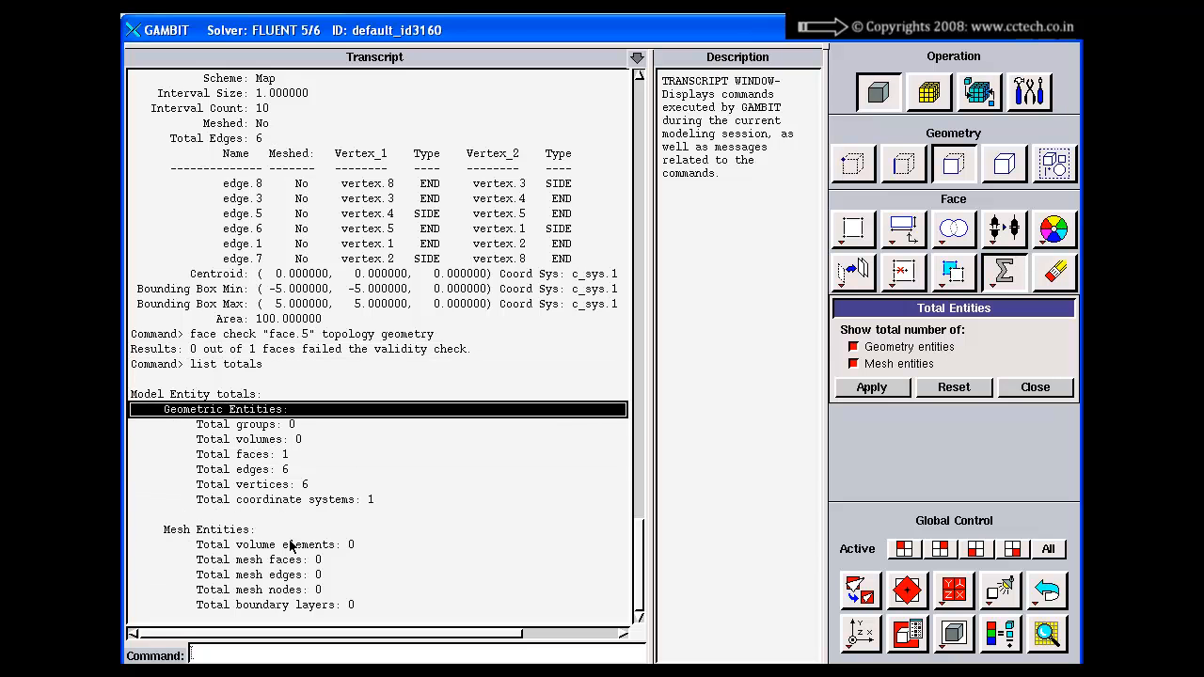
{"action": "left_click_drag", "start_coordinate": [290, 546], "coordinate": [292, 605]}
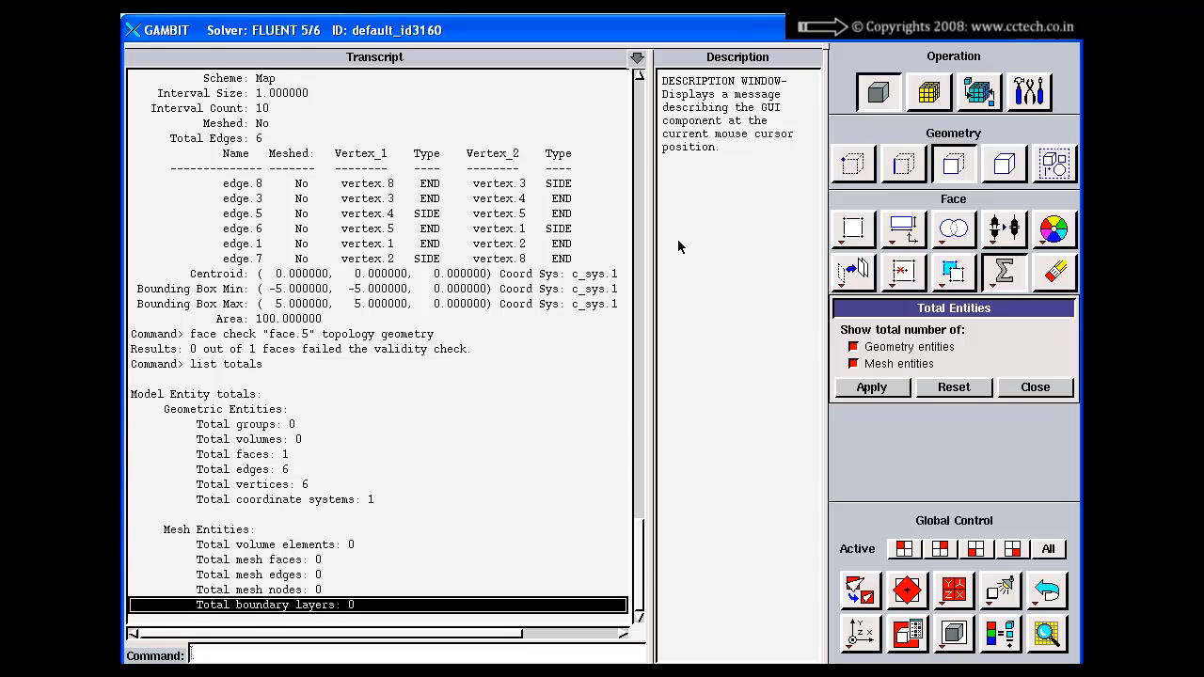
{"action": "left_click", "coordinate": [638, 58]}
{"action": "left_click", "coordinate": [1048, 394]}
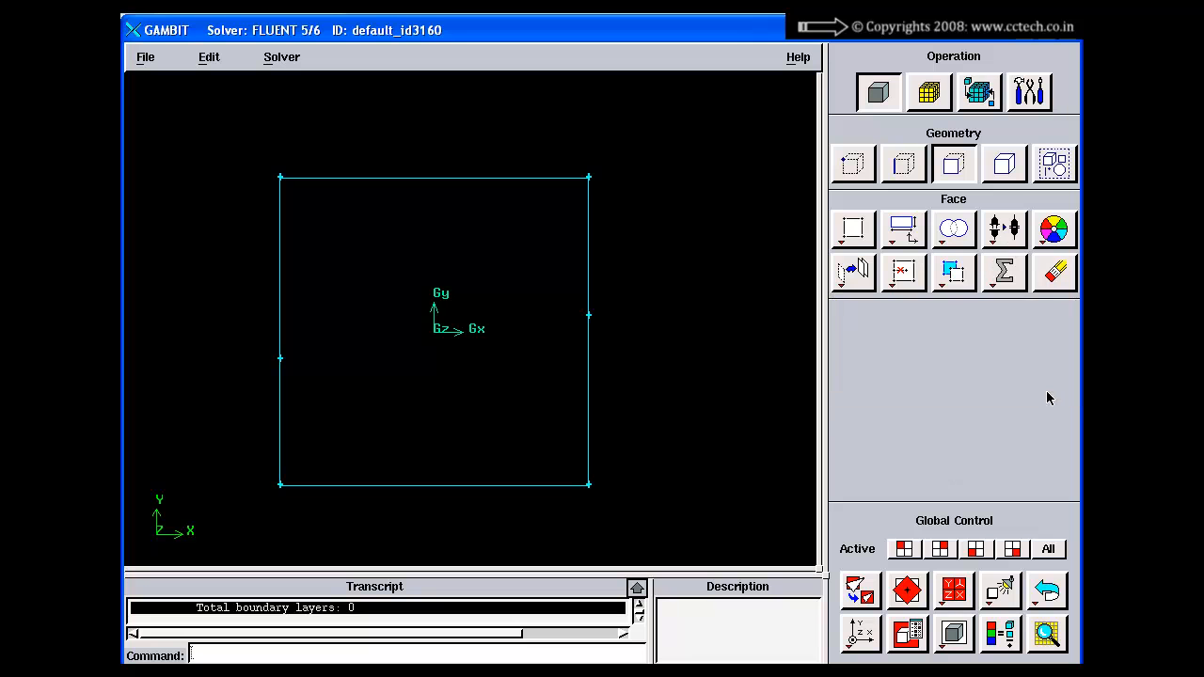
Step: Delete face.5 with Lower Geometry disabled so its edges are kept, and undo the deletion
{"action": "left_click", "coordinate": [1055, 271]}
{"action": "left_click", "coordinate": [905, 337]}
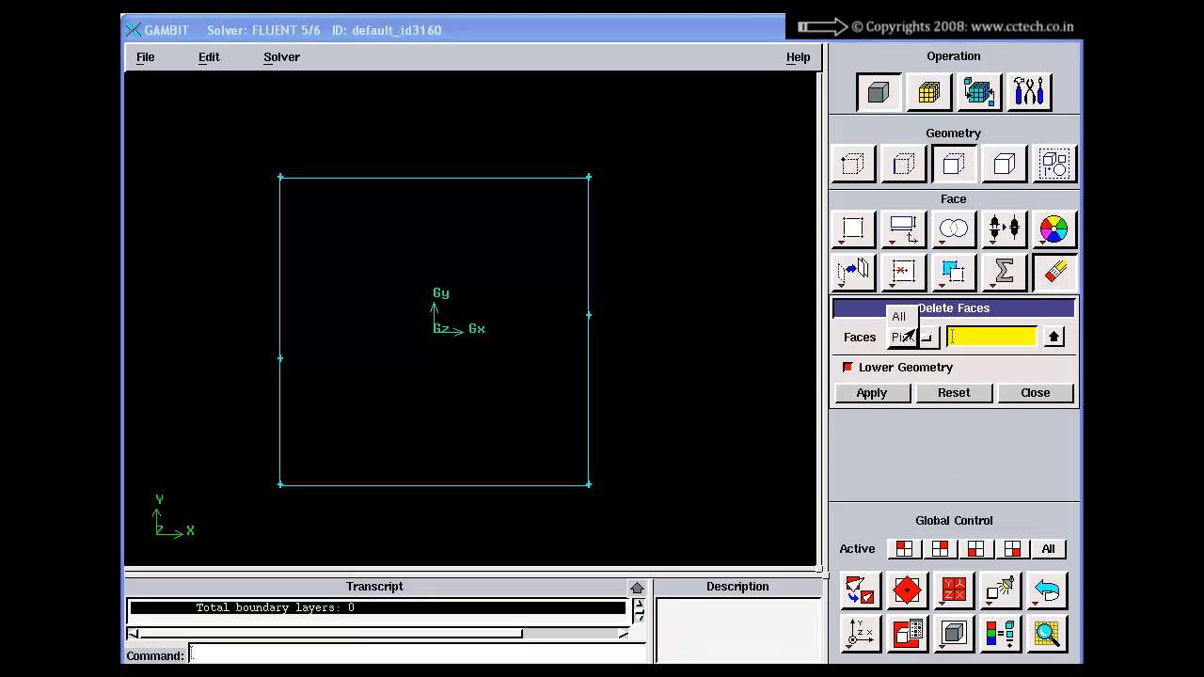
{"action": "left_click", "coordinate": [911, 318]}
{"action": "left_click", "coordinate": [958, 339]}
{"action": "left_click", "coordinate": [1053, 338]}
{"action": "left_click", "coordinate": [901, 124]}
{"action": "left_click", "coordinate": [929, 120]}
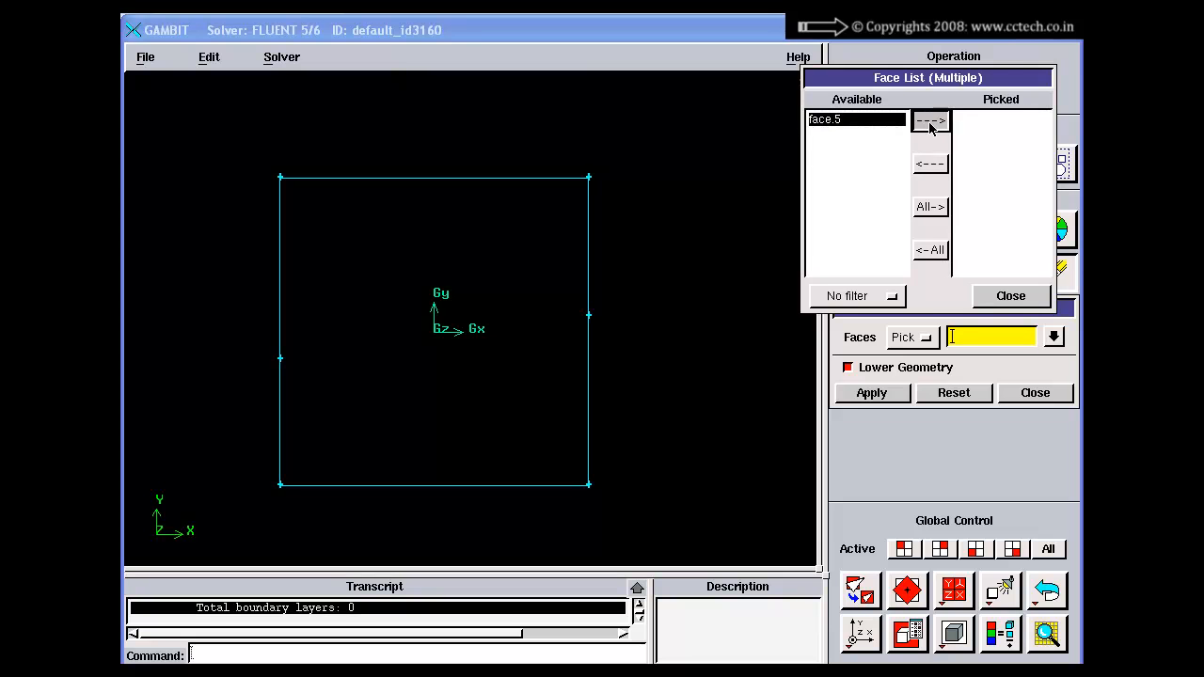
{"action": "left_click", "coordinate": [1010, 295]}
{"action": "left_click", "coordinate": [872, 393]}
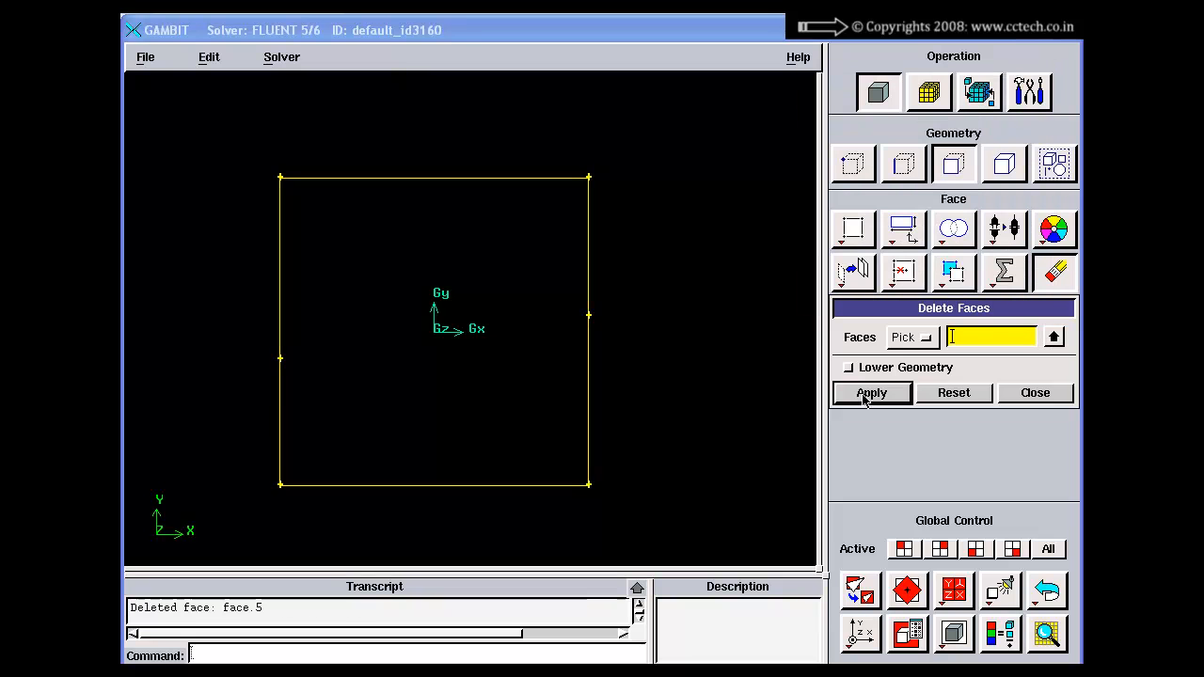
{"action": "left_click", "coordinate": [1035, 393]}
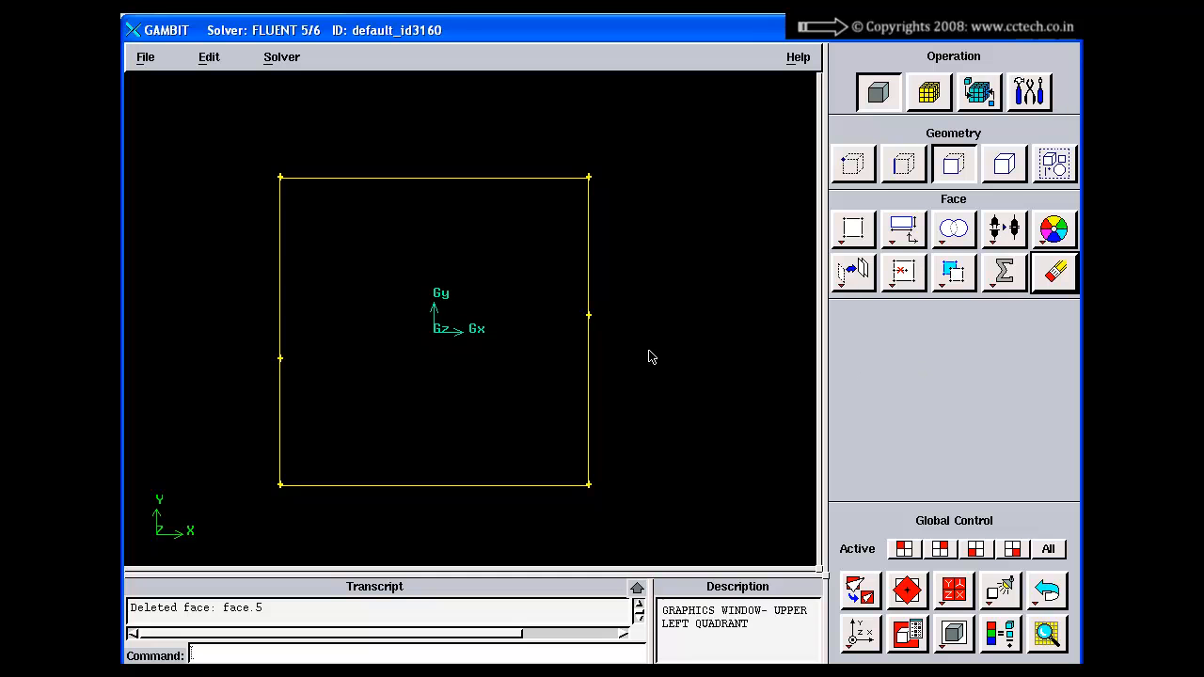
{"action": "left_click", "coordinate": [1047, 591]}
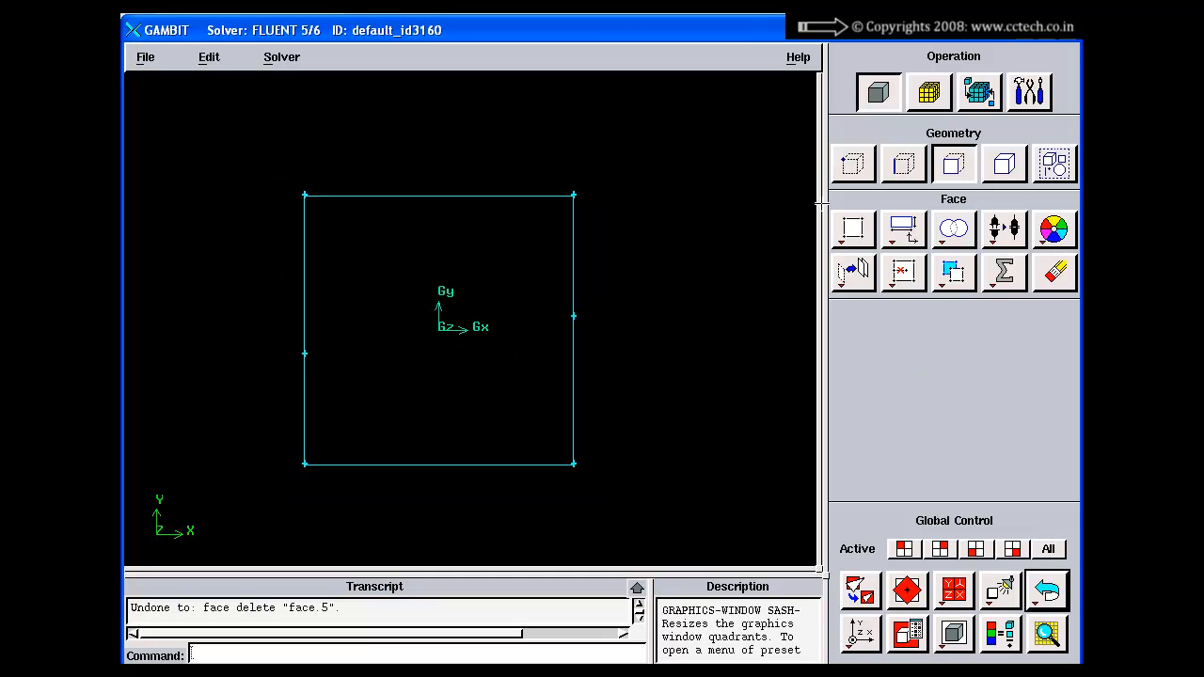
Step: Review the face creation, primitive, Boolean, connect/disconnect and color/label commands, and close the Intersect Real Faces form
{"action": "right_click", "coordinate": [853, 228]}
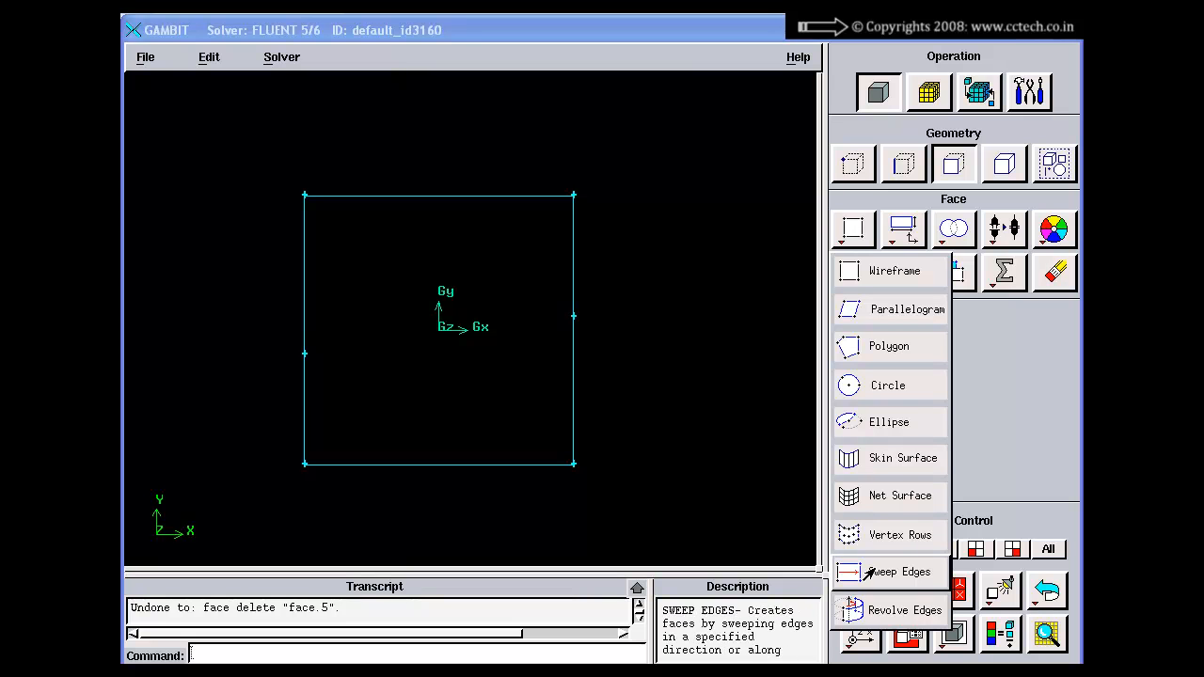
{"action": "left_click", "coordinate": [841, 282]}
{"action": "left_click", "coordinate": [1035, 538]}
{"action": "right_click", "coordinate": [892, 240]}
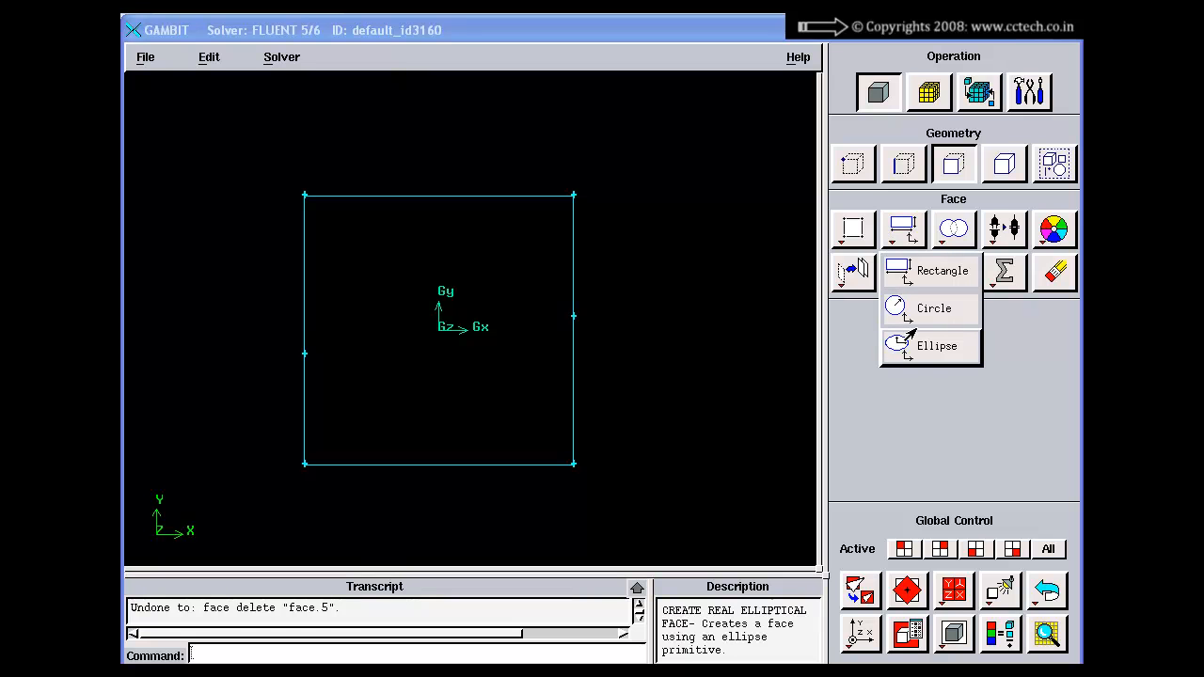
{"action": "left_click", "coordinate": [920, 407]}
{"action": "right_click", "coordinate": [953, 228]}
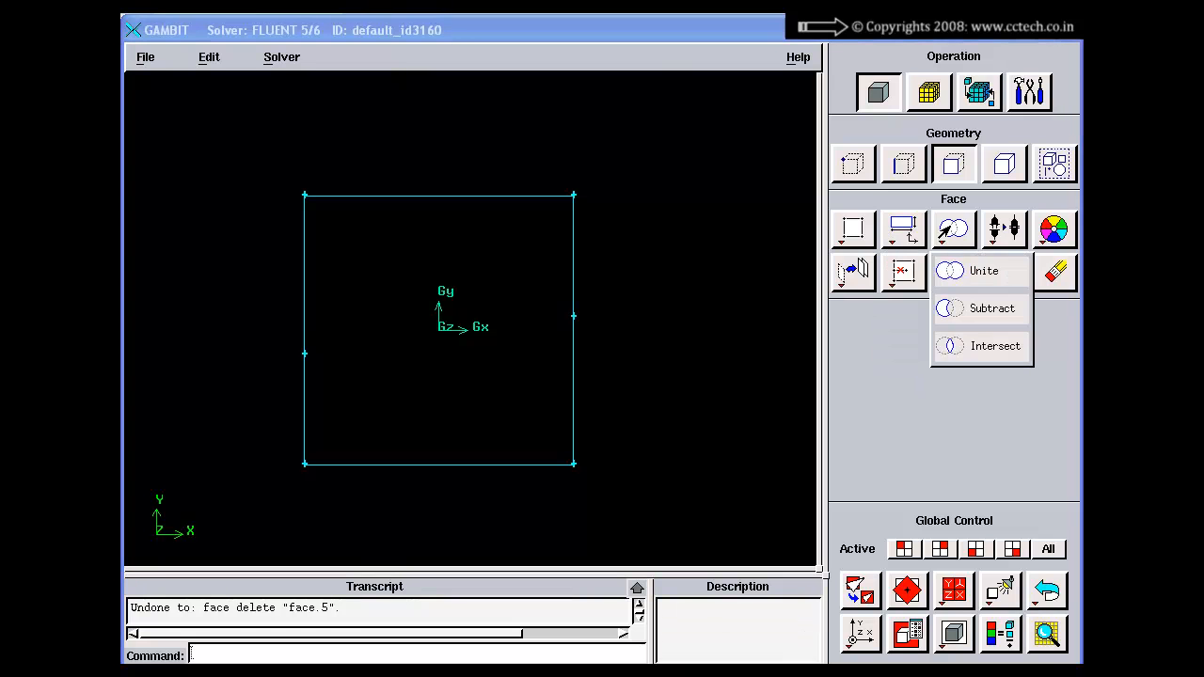
{"action": "left_click", "coordinate": [949, 346]}
{"action": "right_click", "coordinate": [1003, 230]}
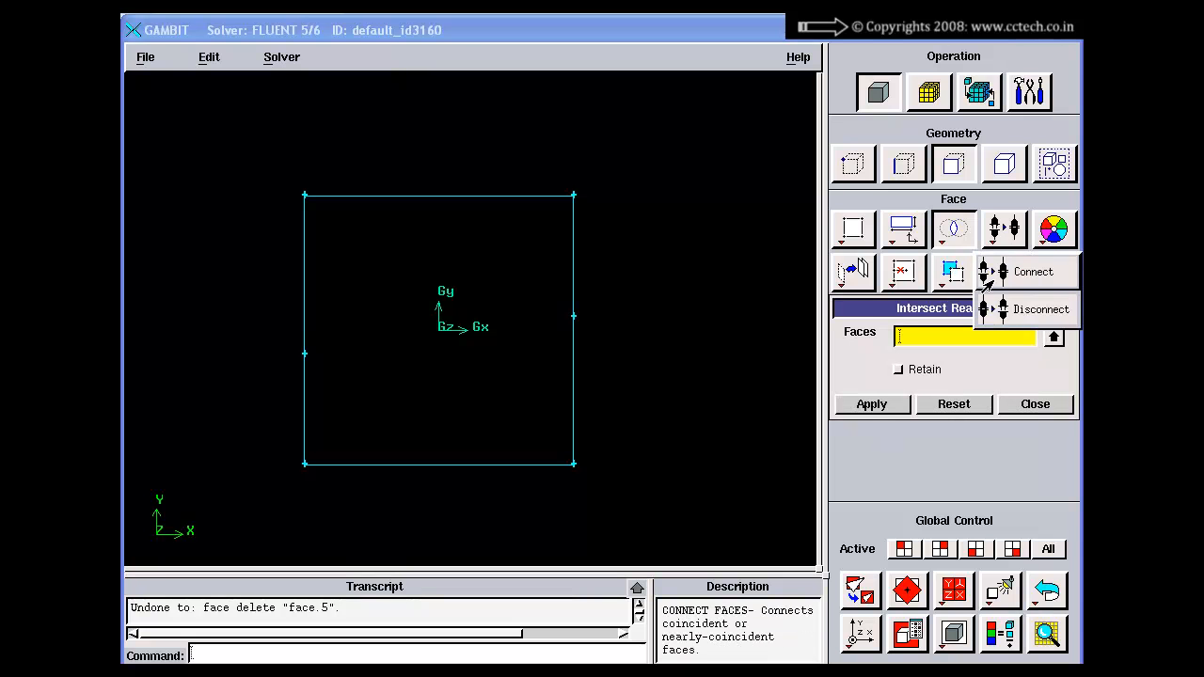
{"action": "right_click", "coordinate": [1053, 230]}
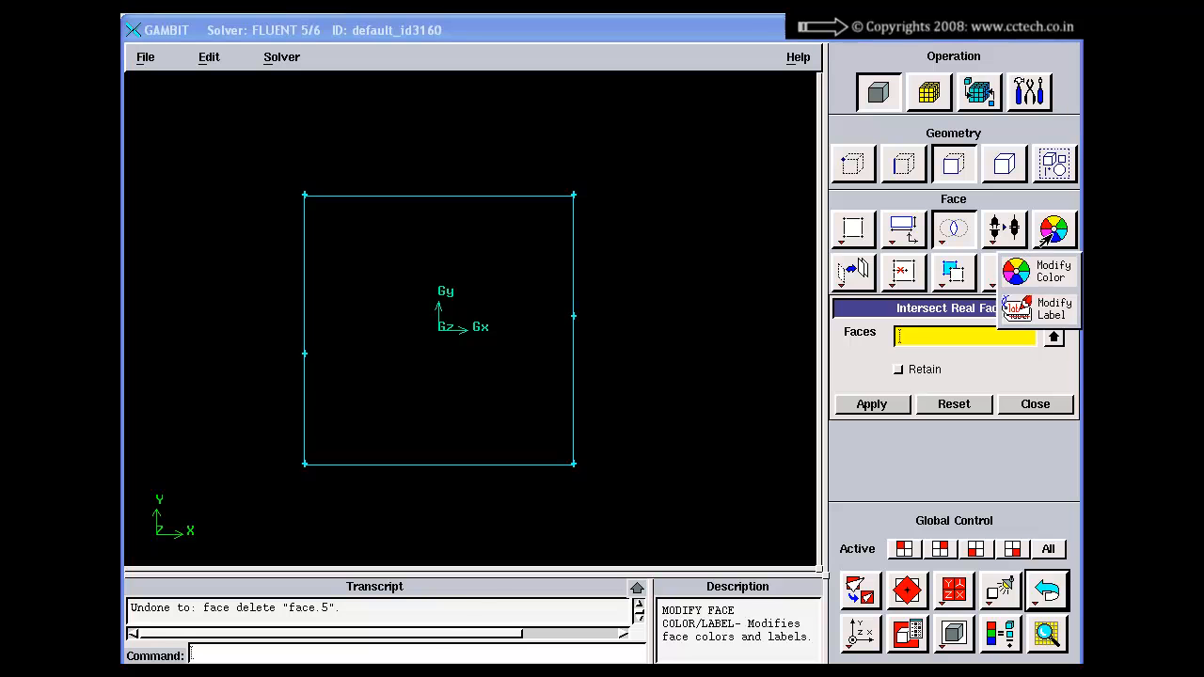
{"action": "left_click", "coordinate": [1019, 458]}
{"action": "left_click", "coordinate": [1036, 404]}
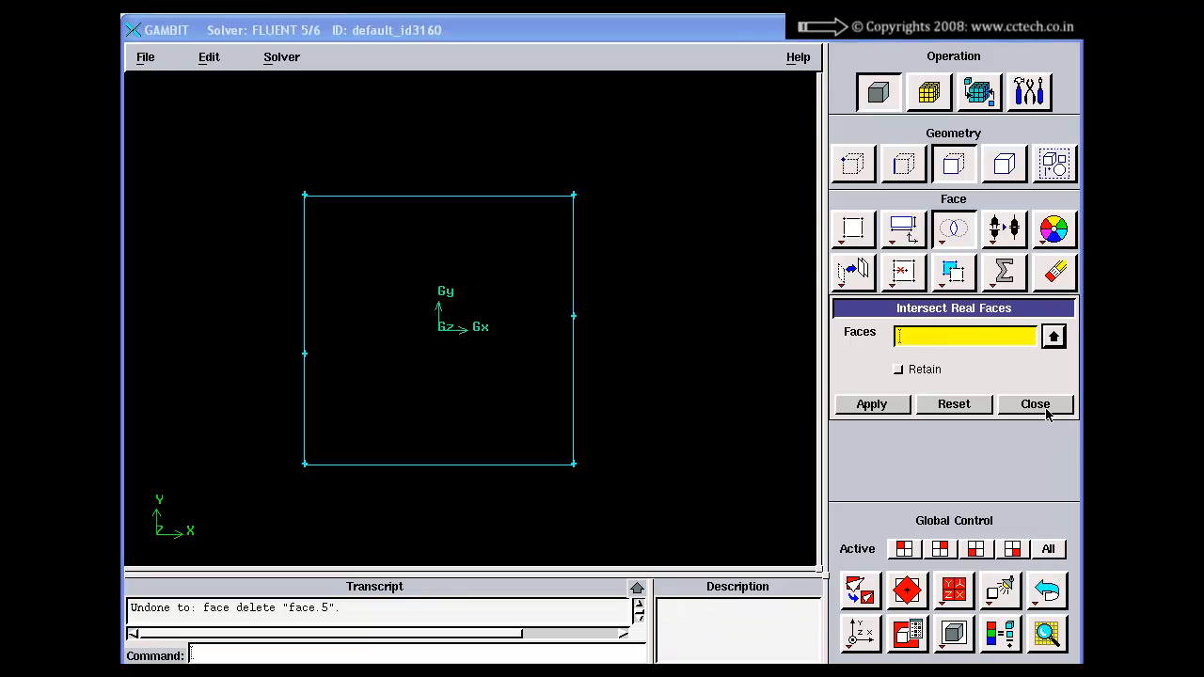
Step: Review the face move/copy, align, split, merge, collapse, simplify, heal, convert, summarize and delete commands, closing any opened forms
{"action": "right_click", "coordinate": [849, 282]}
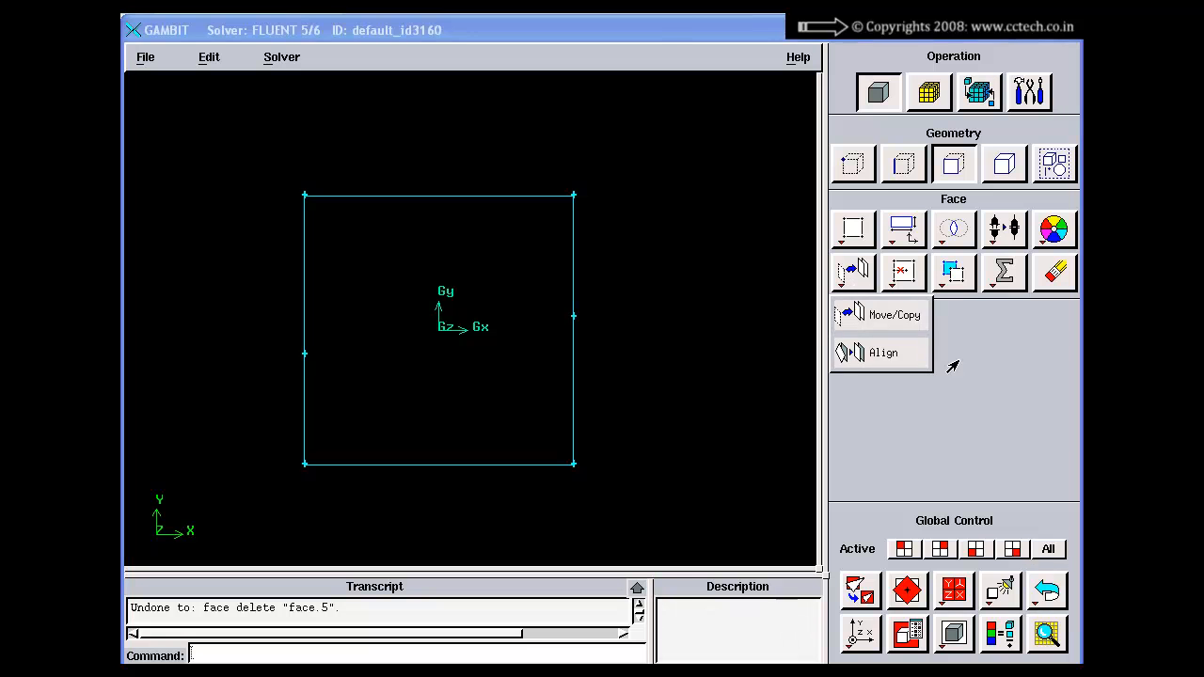
{"action": "left_click", "coordinate": [1004, 361]}
{"action": "right_click", "coordinate": [852, 273]}
{"action": "left_click", "coordinate": [898, 320]}
{"action": "left_click_drag", "start_coordinate": [954, 291], "coordinate": [725, 193]}
{"action": "left_click", "coordinate": [808, 610]}
{"action": "right_click", "coordinate": [903, 273]}
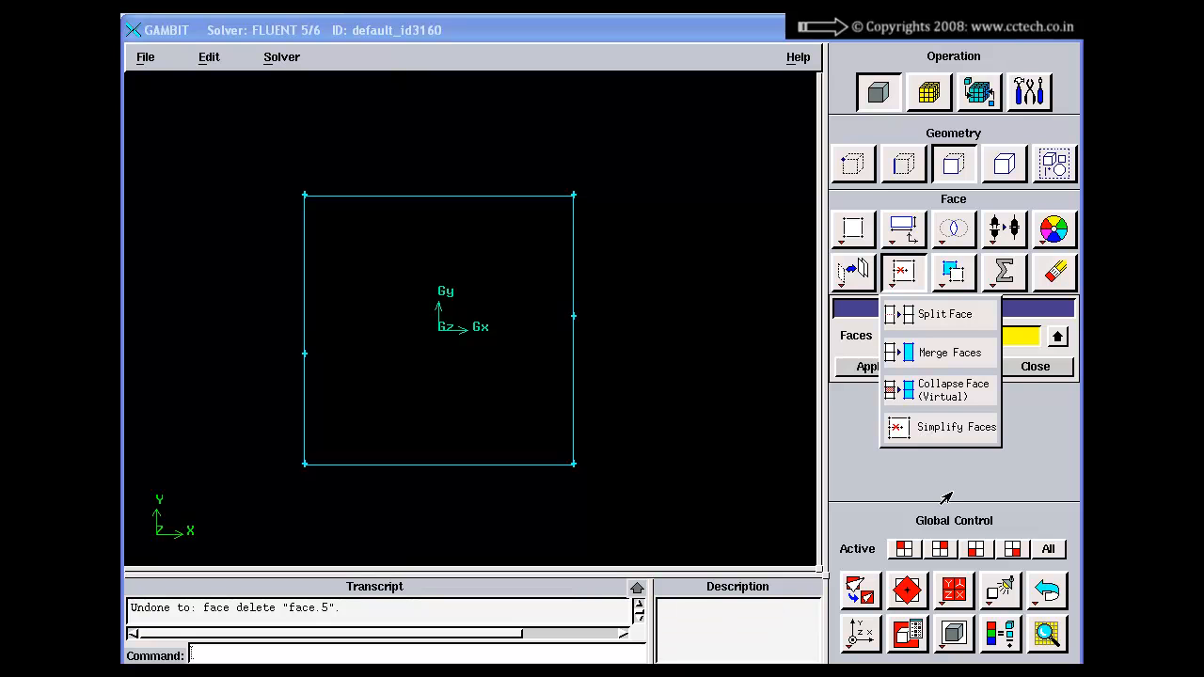
{"action": "left_click", "coordinate": [925, 428]}
{"action": "left_click", "coordinate": [1033, 368]}
{"action": "right_click", "coordinate": [953, 273]}
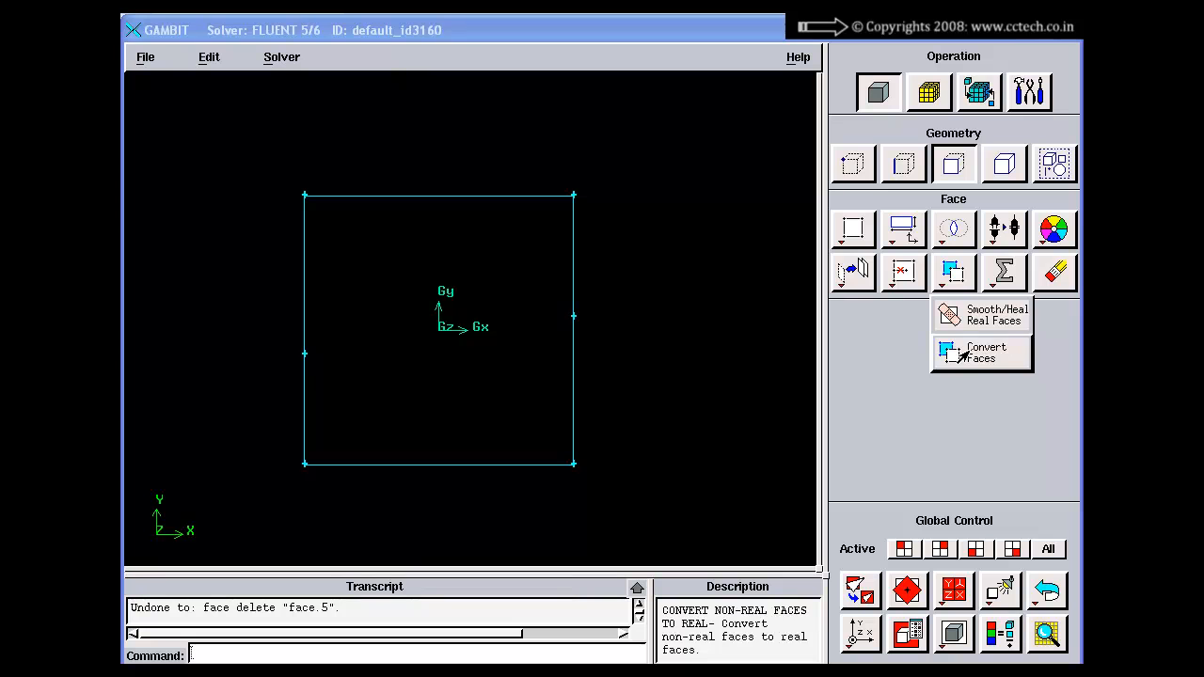
{"action": "right_click", "coordinate": [1004, 273]}
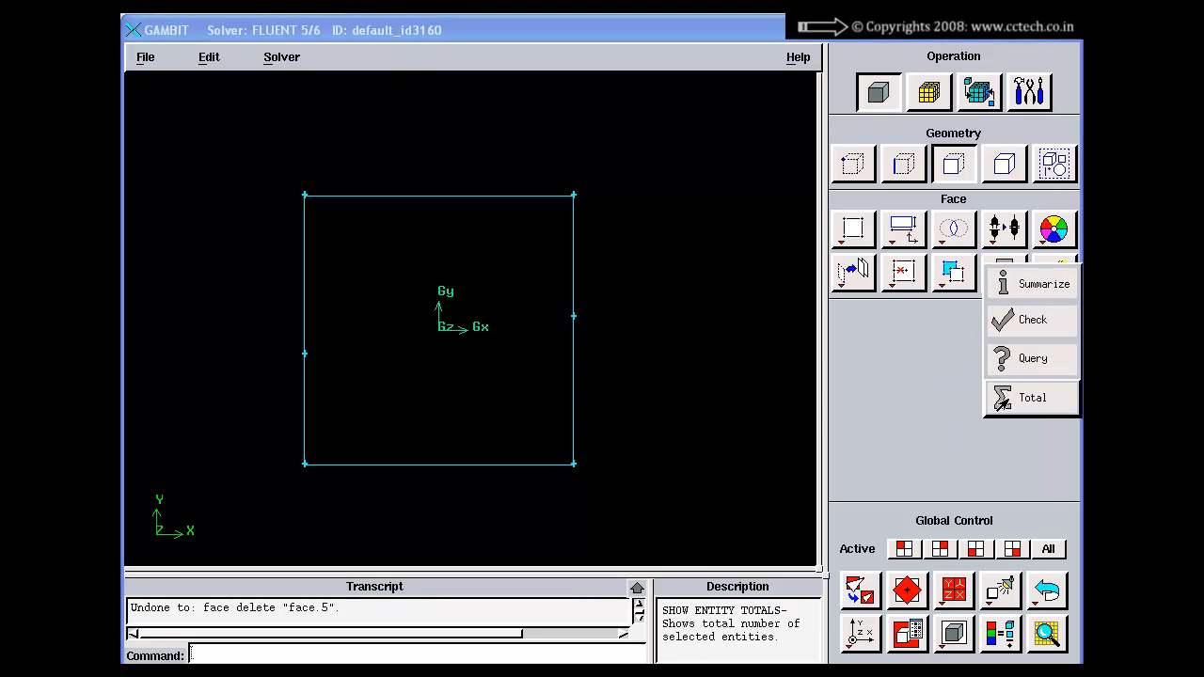
{"action": "left_click", "coordinate": [1056, 273]}
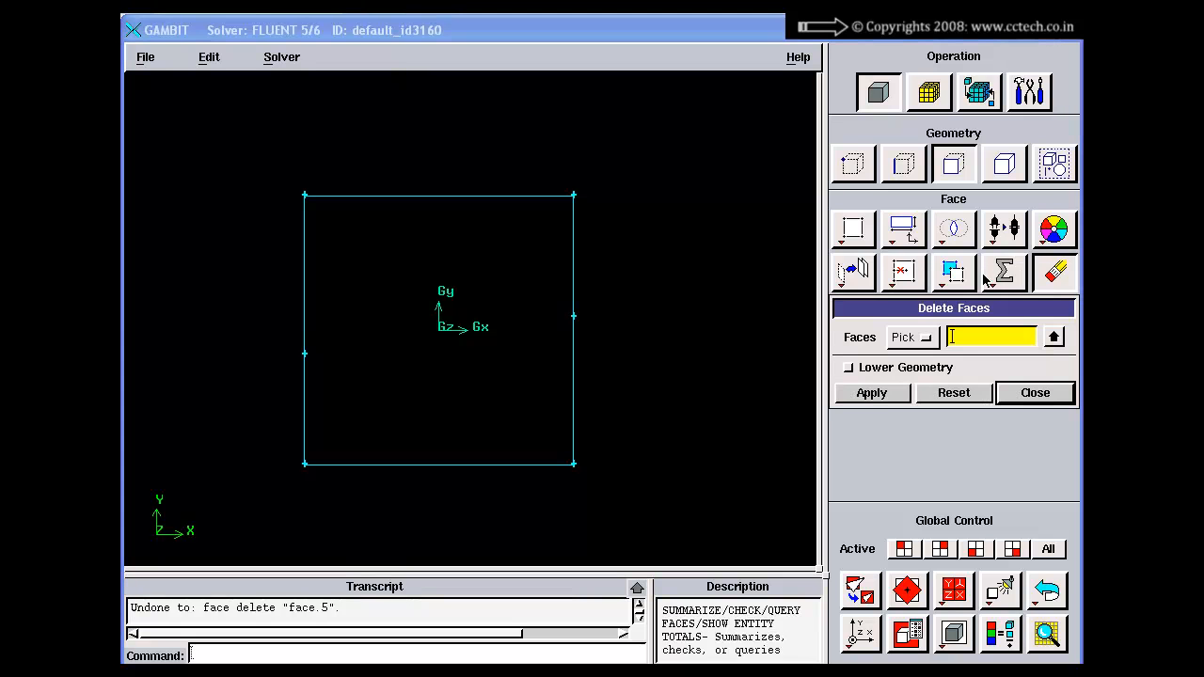
{"action": "left_click", "coordinate": [1021, 395]}
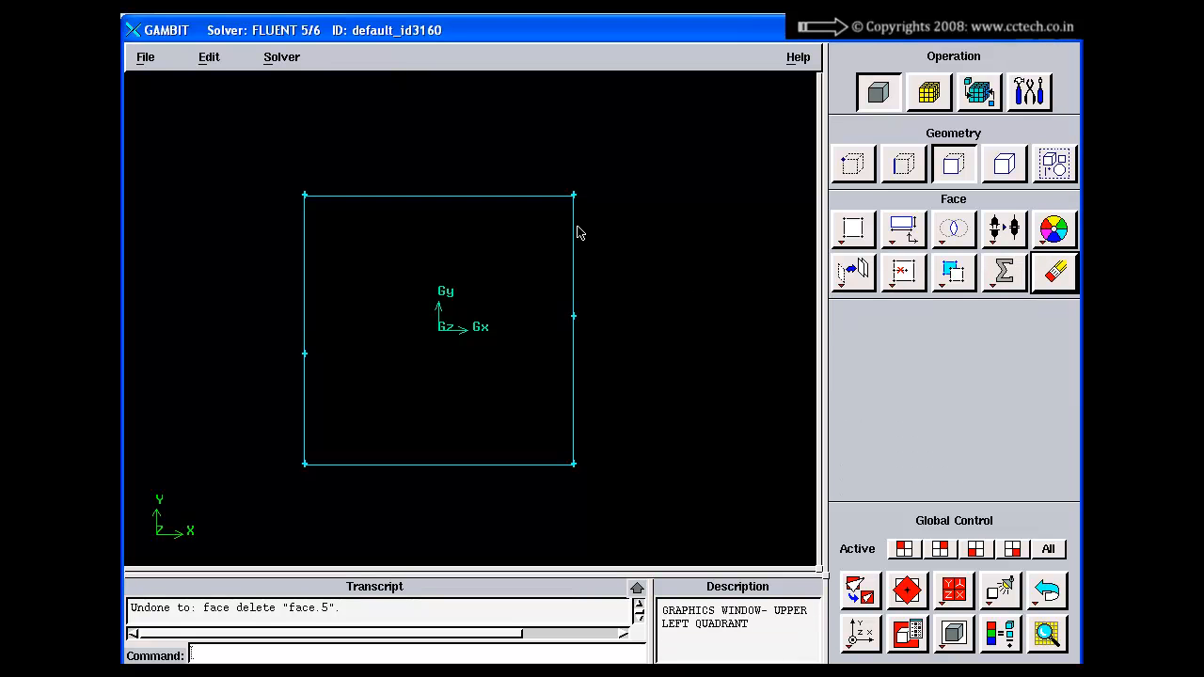